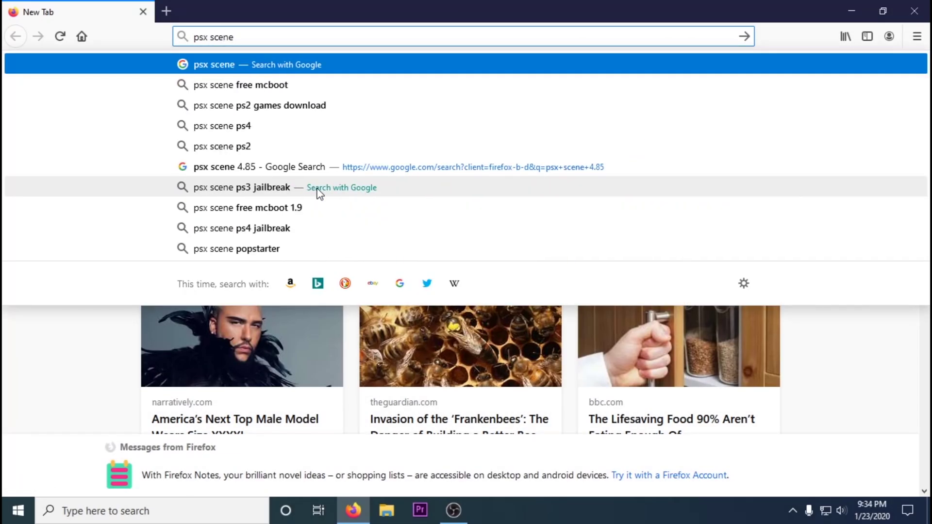
Google 'psx scene ps3xploit 4.85' and open the PSX-Place '4.85 Flash Writer Released' thread.
type("ps")
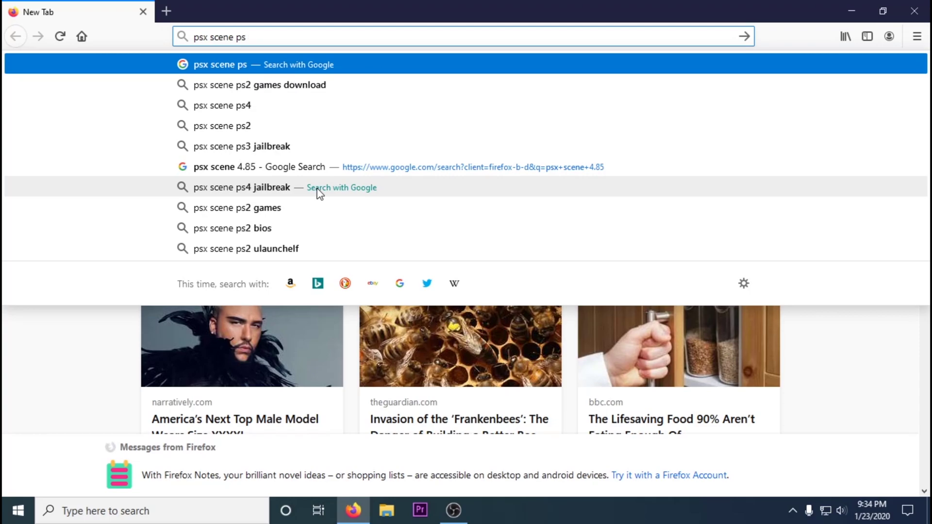
type("xploit 4.85")
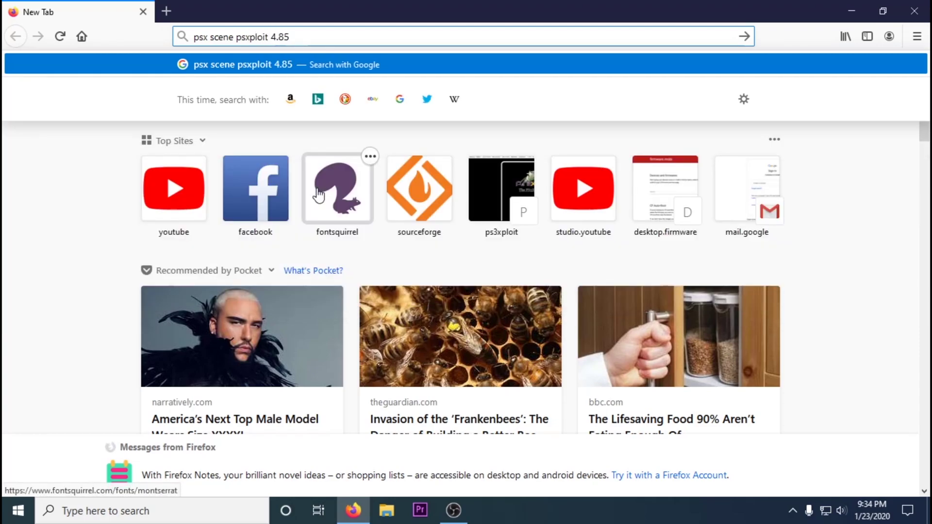
key("Return")
left_click(309, 175)
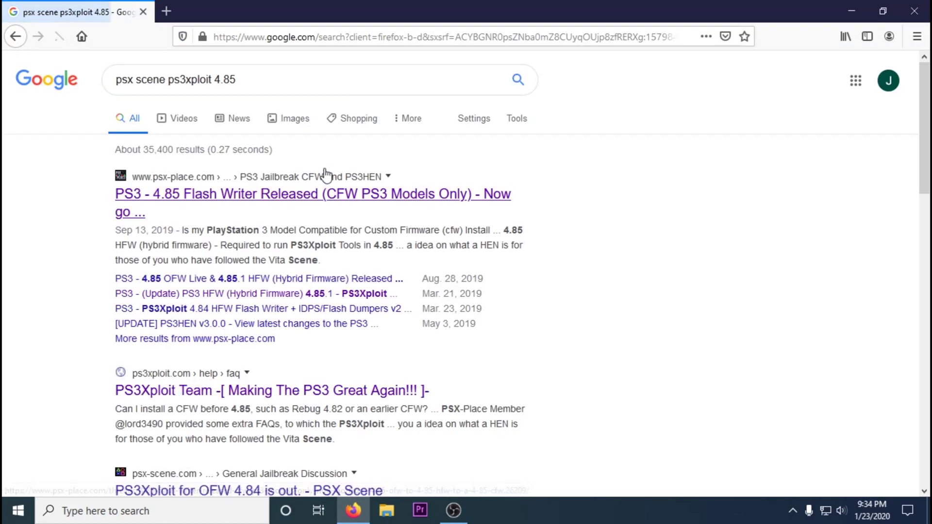
left_click(319, 203)
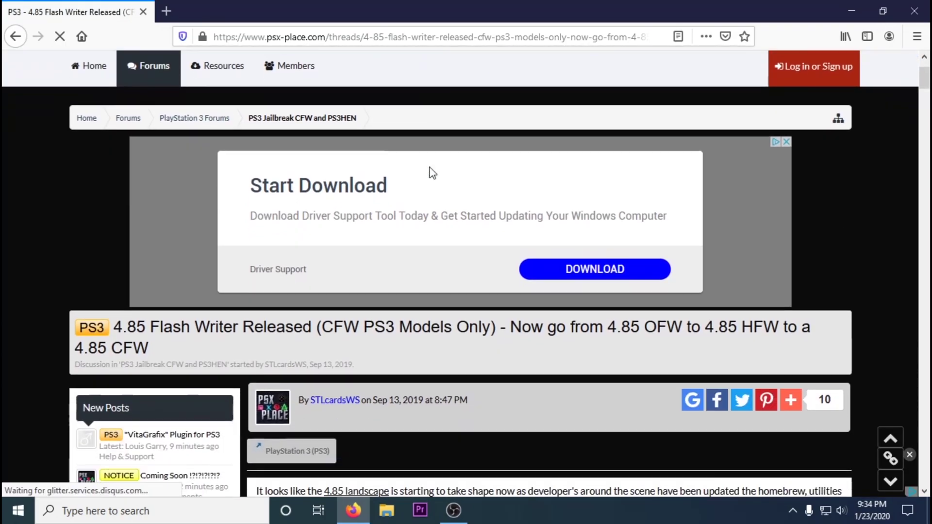
scroll(432, 172, "down", 2)
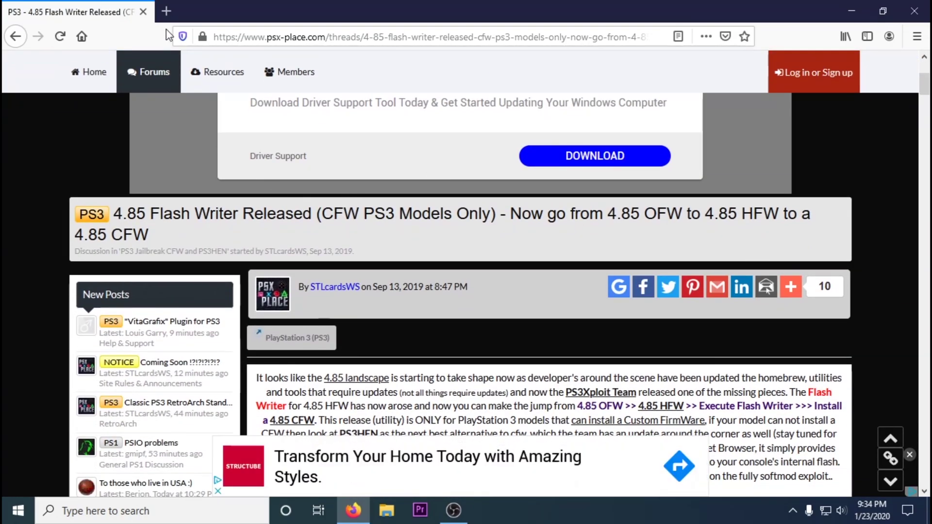
In a new tab, open ps3xploit.com and save the 4.85 HFW flash writer release files.
left_click(166, 11)
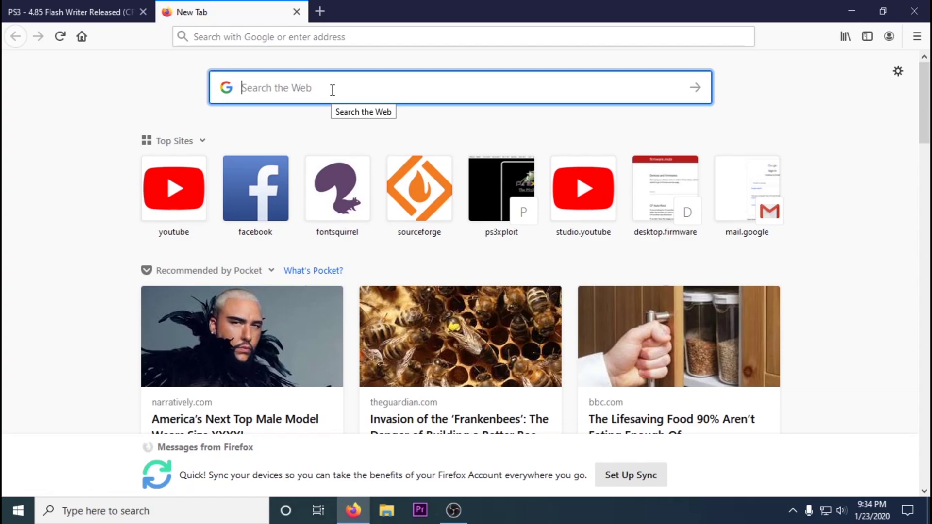
type("psxploit")
key("Return")
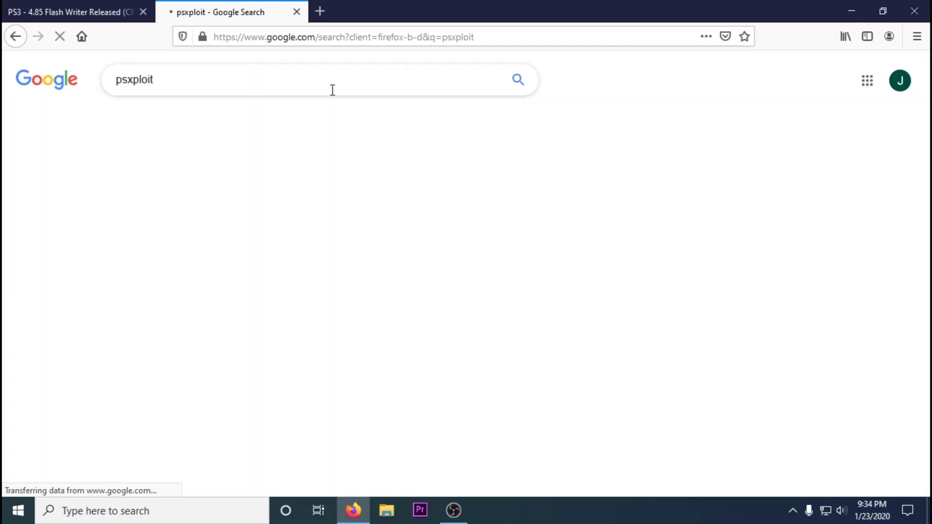
left_click(190, 232)
mouse_move(238, 65)
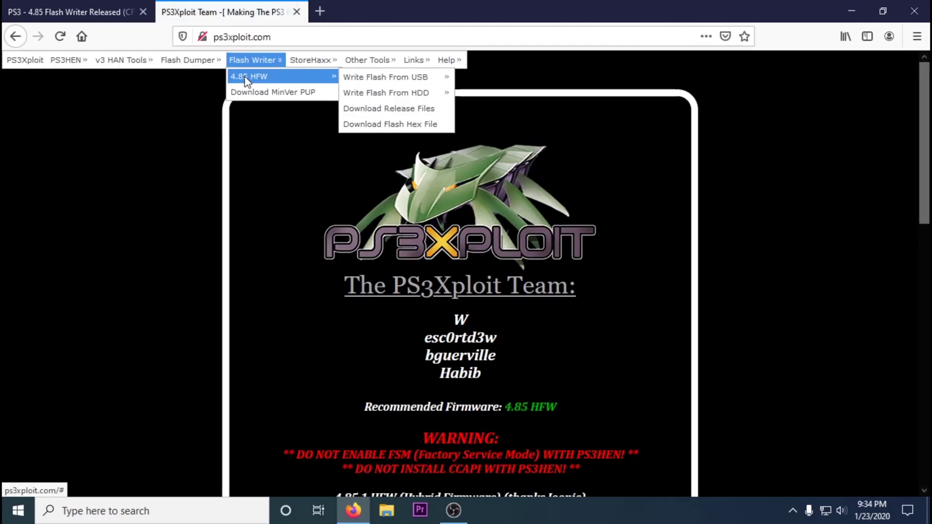
left_click(366, 113)
left_click(516, 329)
Save minvercheck.zip and the NOR/NAND/IDPS flash dumper zip from the site's menus.
mouse_move(253, 60)
mouse_move(262, 76)
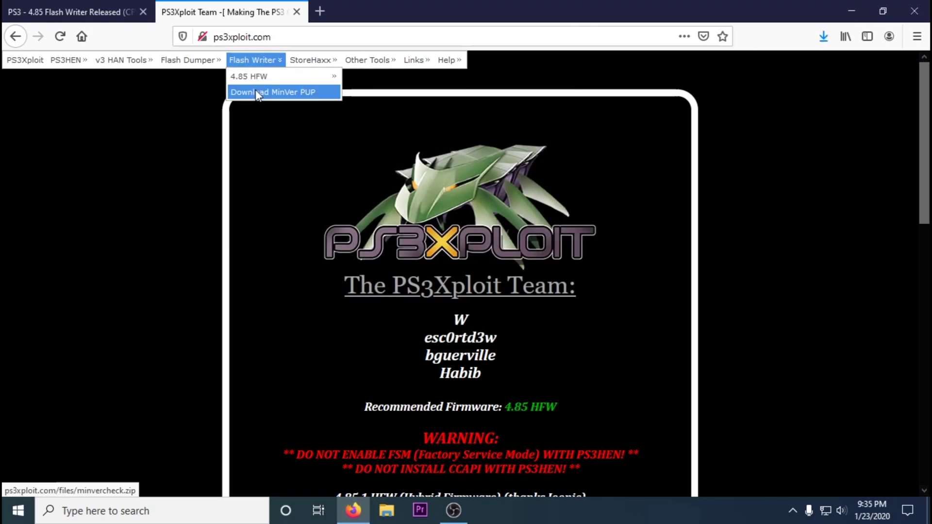
left_click(256, 93)
left_click(517, 329)
mouse_move(189, 60)
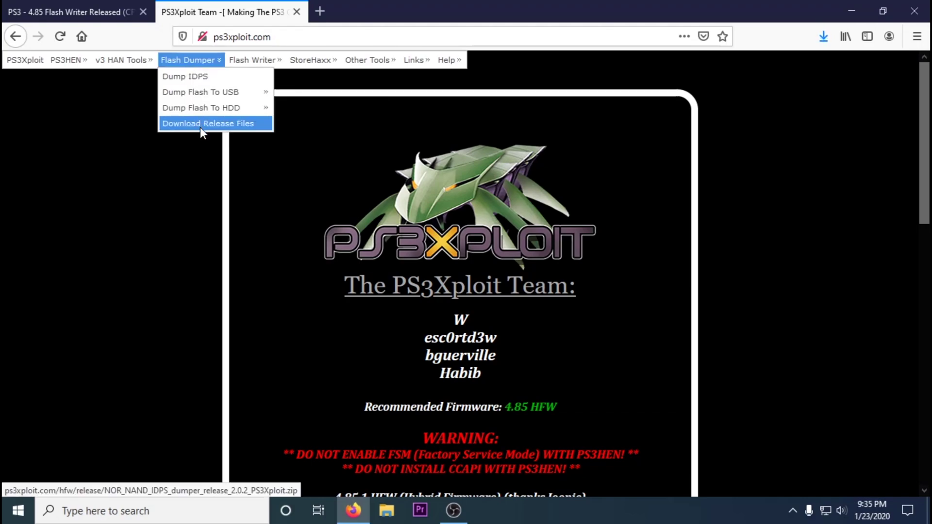
left_click(200, 127)
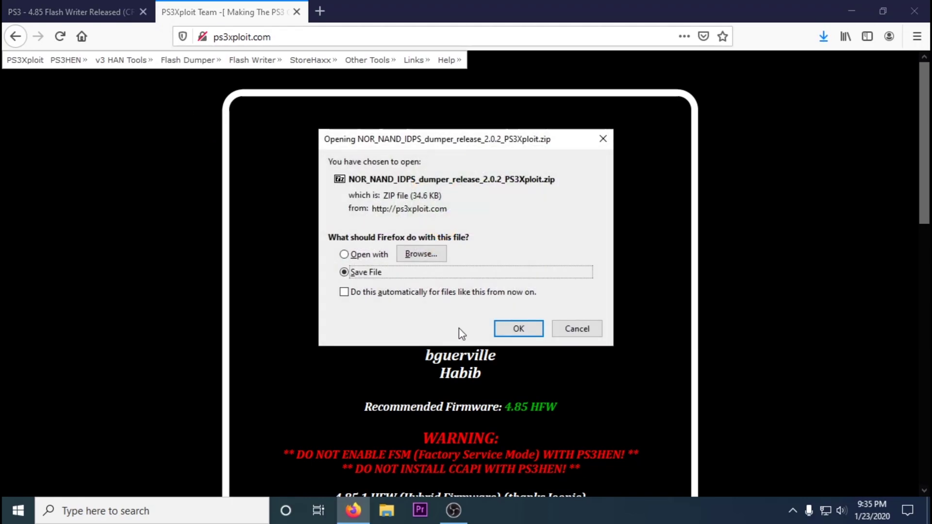
left_click(519, 329)
scroll(451, 228, "down", 4)
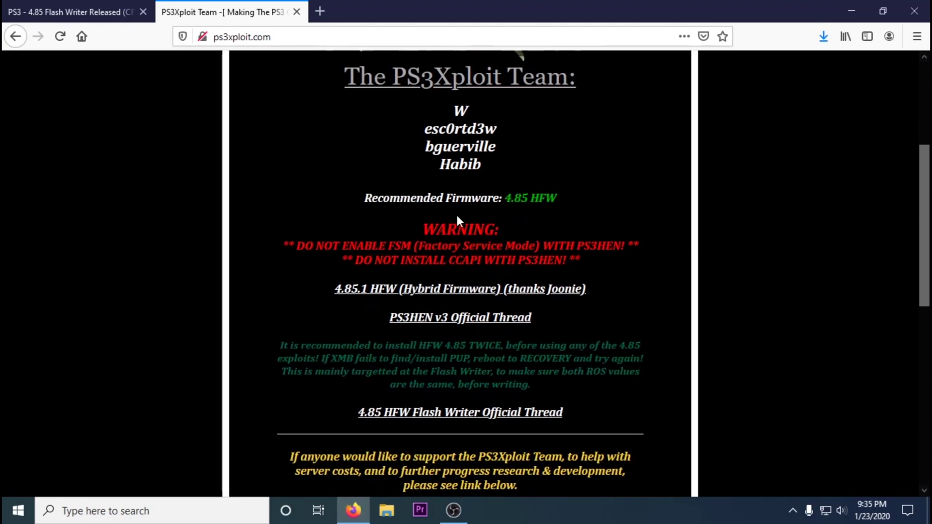
scroll(457, 218, "down", 1)
Open the 4.85.1 HFW thread and start downloading HFW_4.85.1_08_28_2019.zip from MEGA.
left_click(412, 220)
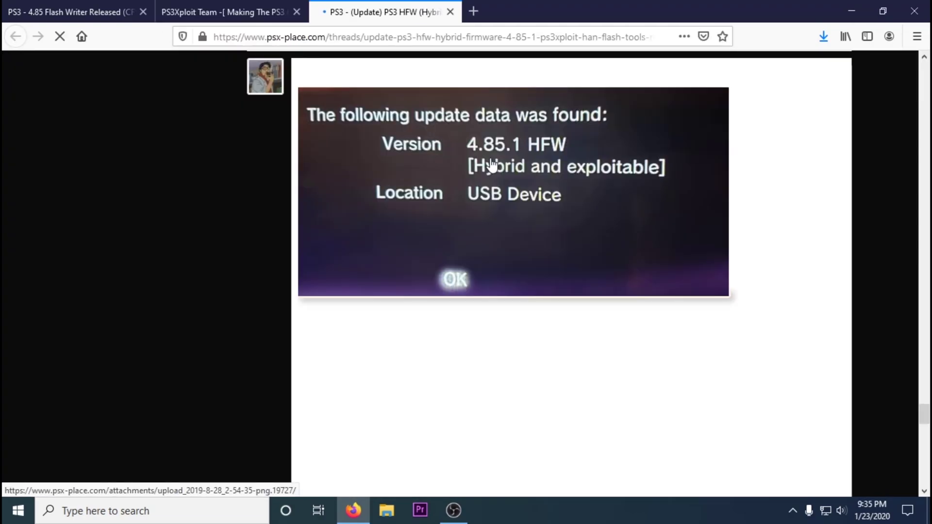
scroll(486, 194, "down", 10)
left_click(467, 235)
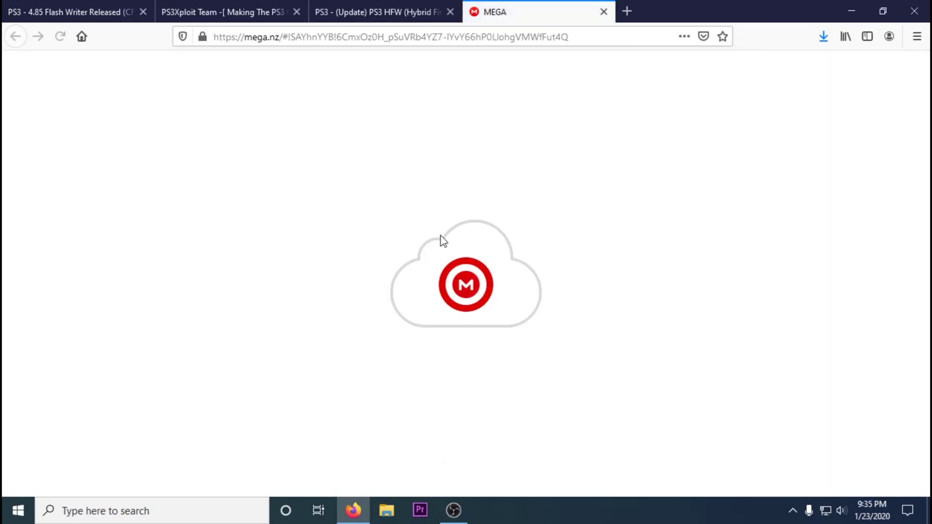
left_click(537, 262)
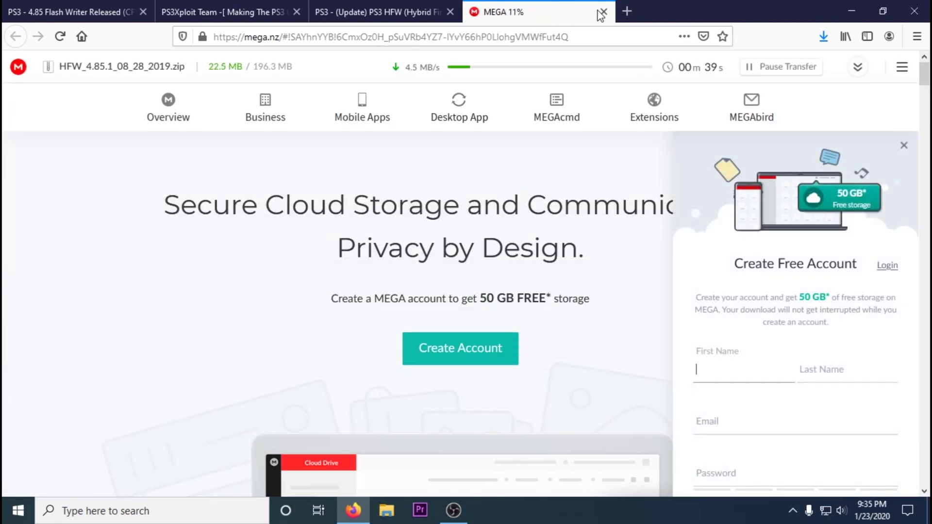
Search 'miniweb server' and save miniweb-win32-20130309.zip from SourceForge.
left_click(627, 11)
type("miniweb s")
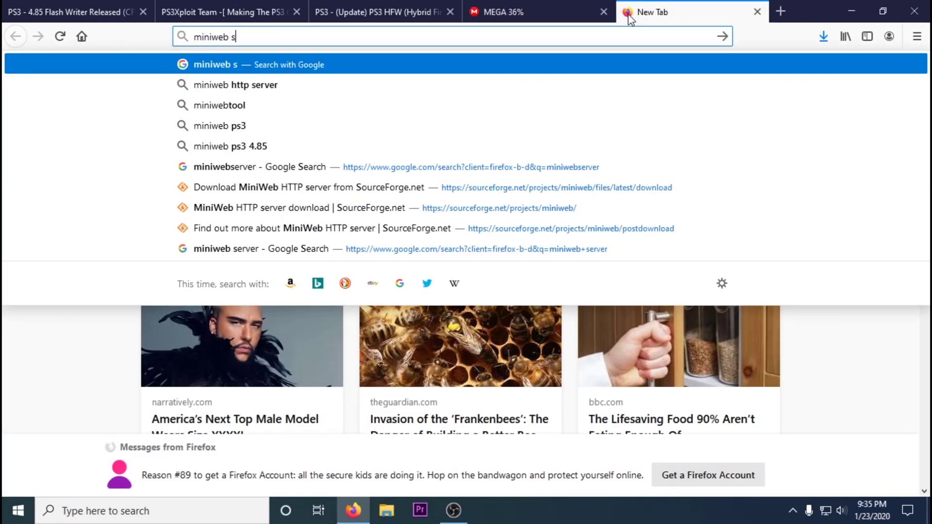
type("erver")
key("Return")
left_click(339, 191)
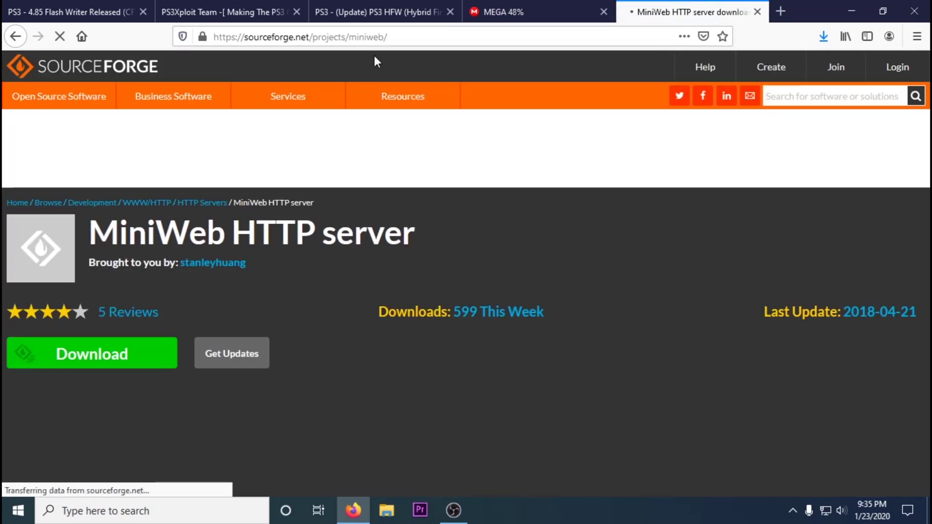
left_click(92, 354)
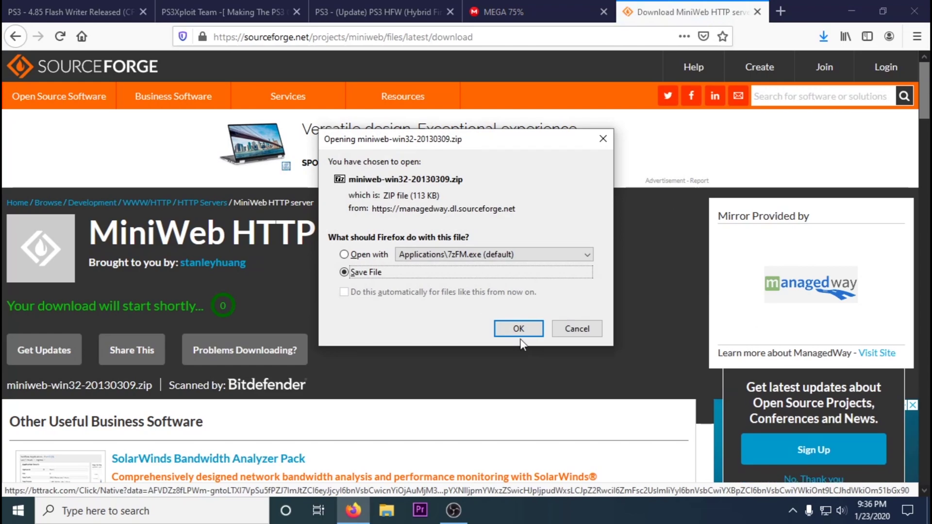
left_click(511, 328)
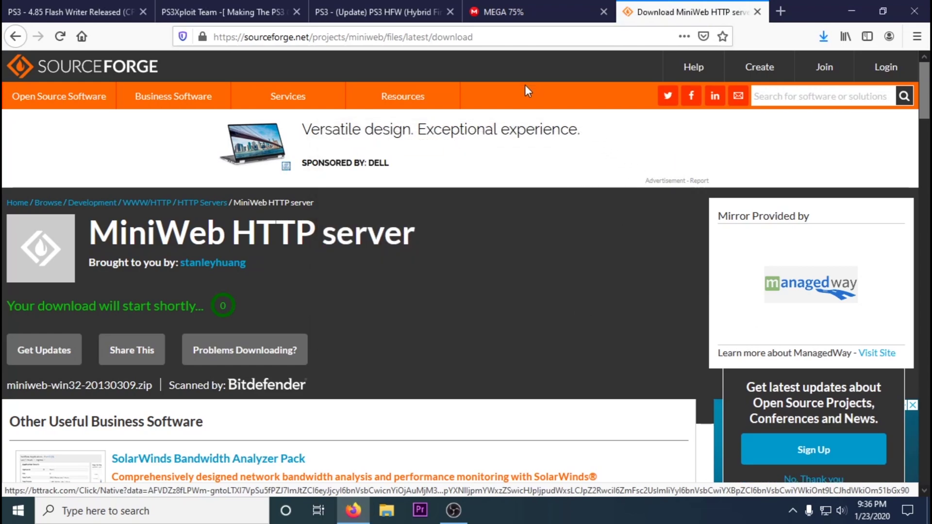
Return to MEGA and save the finished HFW_4.85.1_08_28_2019.zip.
key("ctrl+t")
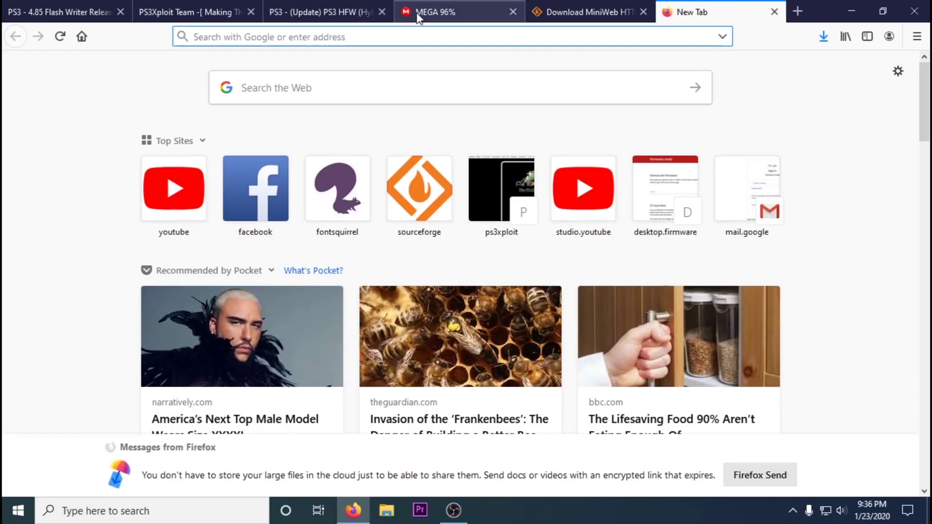
left_click(427, 11)
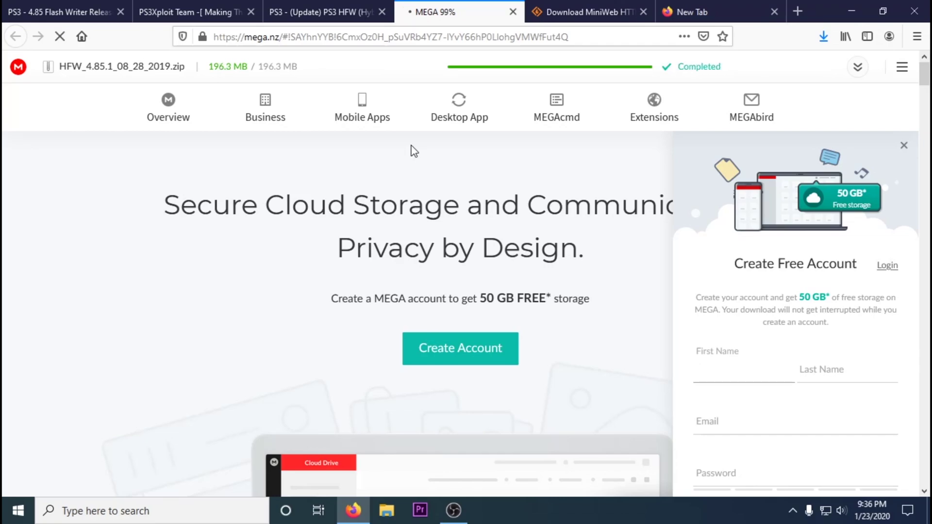
left_click(512, 331)
Search 'sony 4.85', save PS3UPDAT.PUP from PlayStation's update page, and close that tab.
key("ctrl+9")
type("sony 4.")
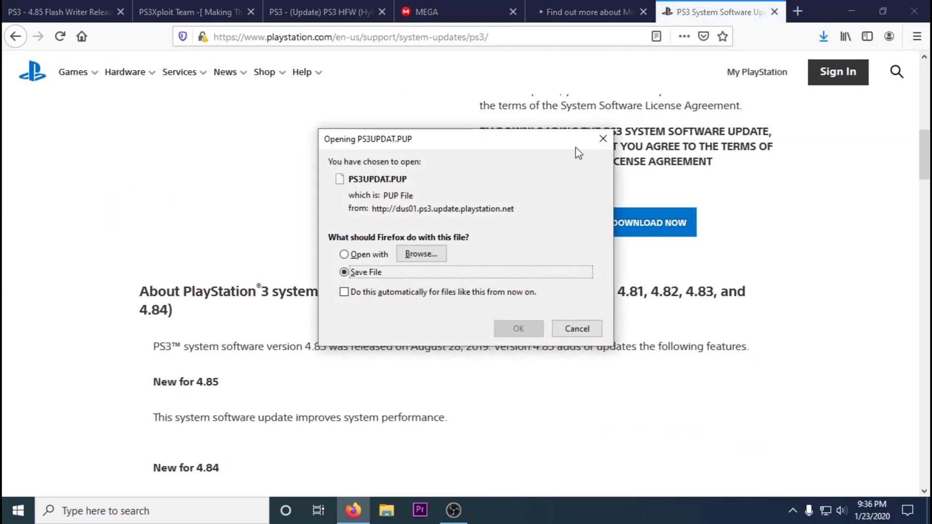
left_click(512, 330)
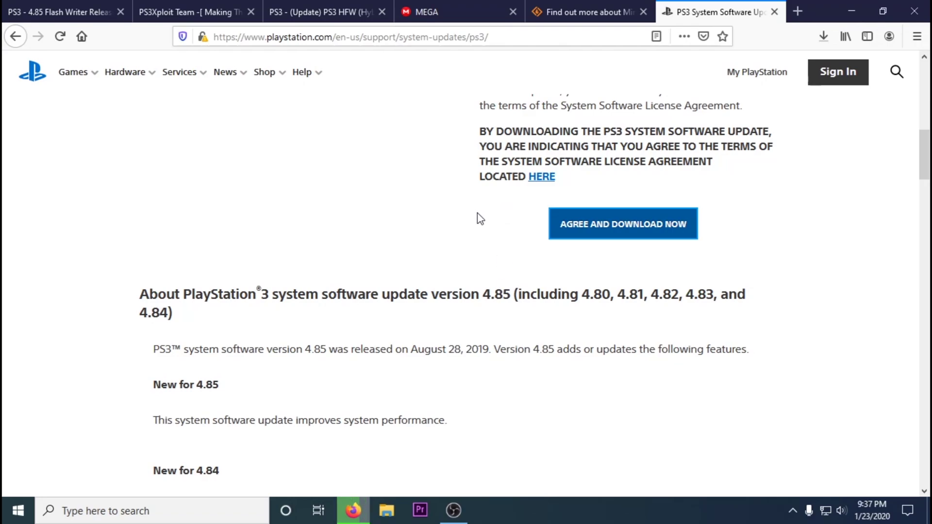
left_click(775, 12)
Close the MiniWeb, MEGA, HFW thread and PS3Xploit tabs, returning to the Flash Writer thread.
left_click(758, 13)
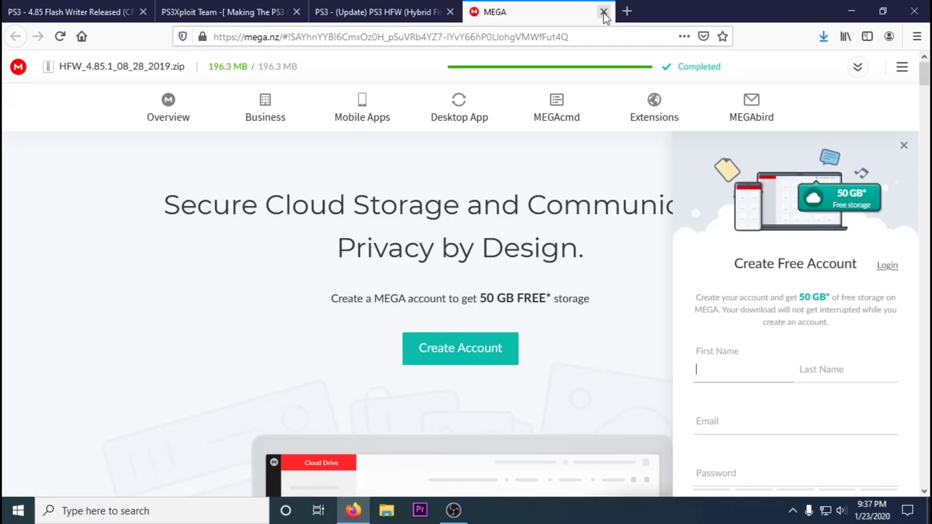
left_click(604, 11)
left_click(451, 12)
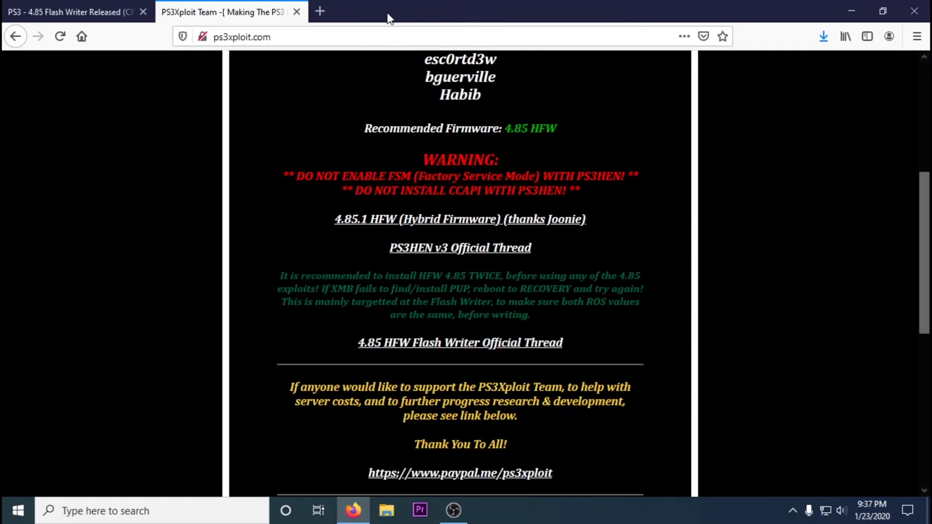
left_click(207, 39)
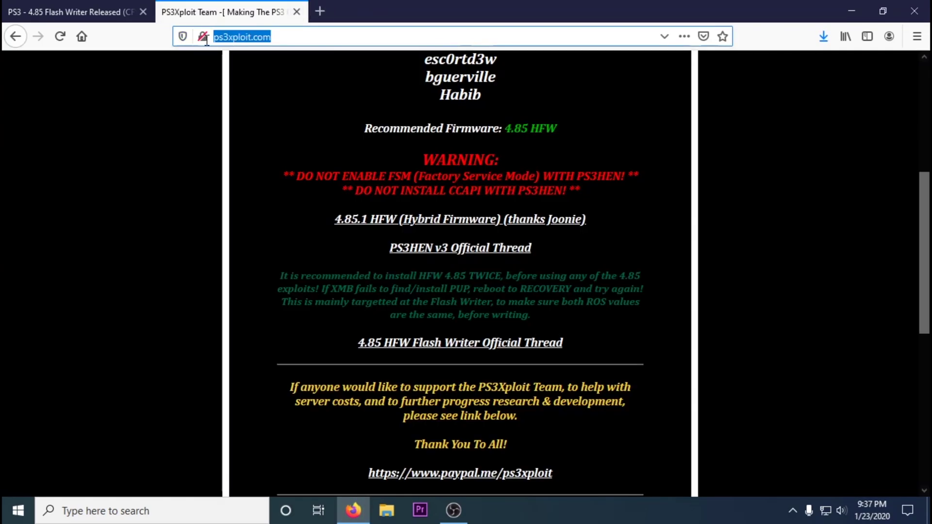
left_click(296, 12)
Open the linked 4.85 CFW & PS3HEN thread and show its CFW section.
scroll(427, 289, "down", 20)
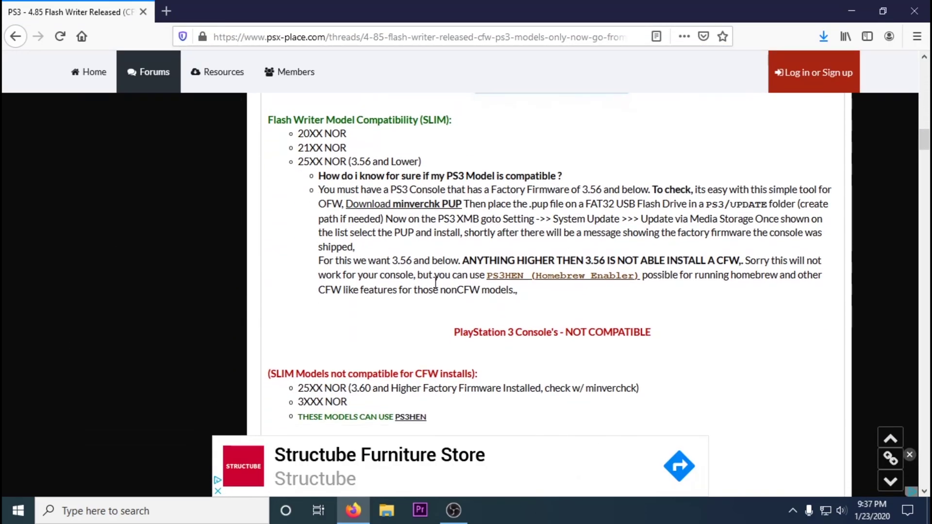
scroll(435, 284, "down", 8)
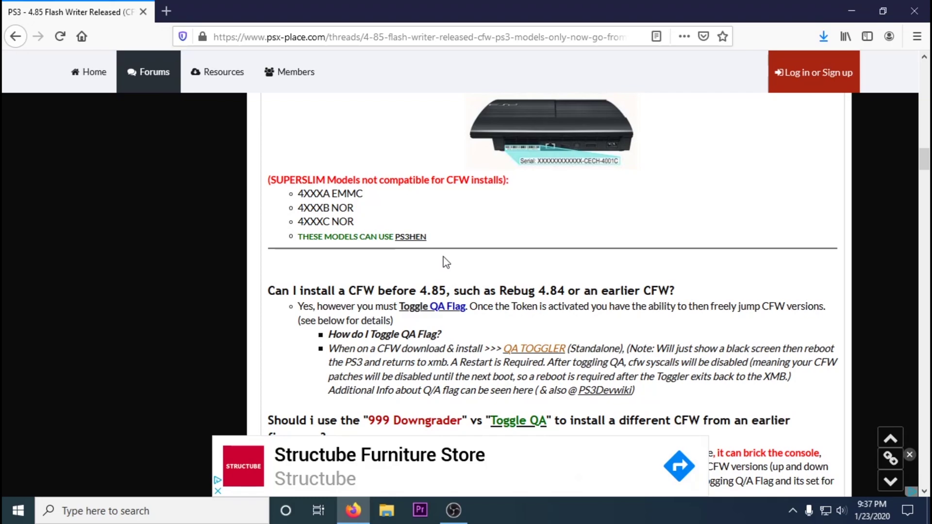
scroll(446, 263, "down", 7)
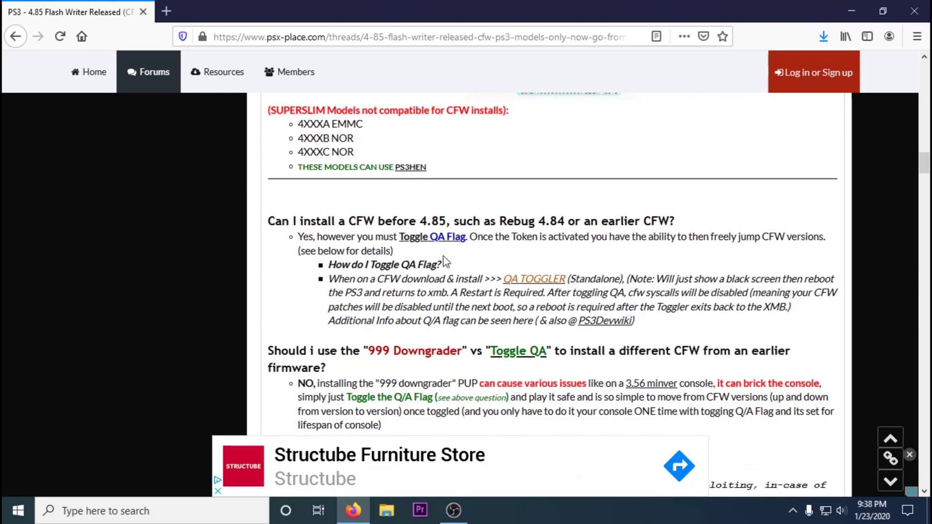
scroll(444, 255, "down", 4)
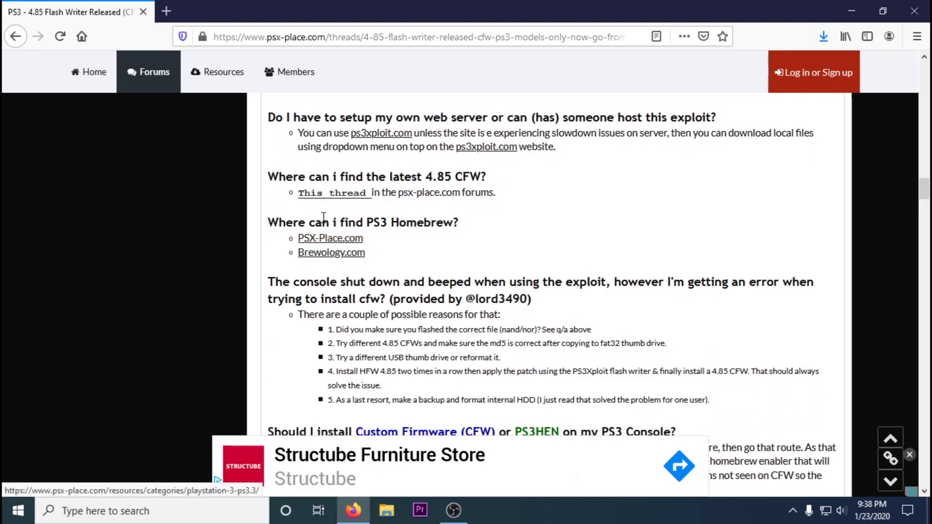
left_click(307, 194)
scroll(311, 223, "down", 6)
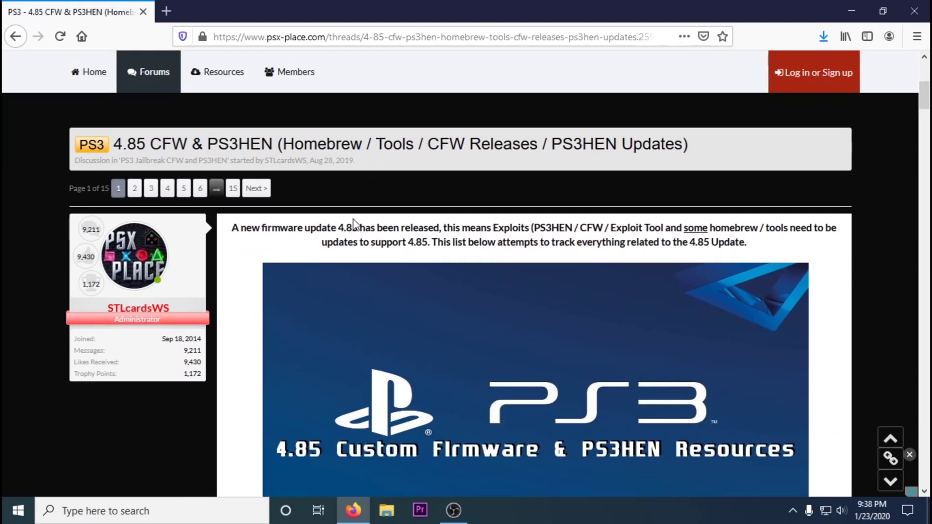
scroll(320, 226, "down", 11)
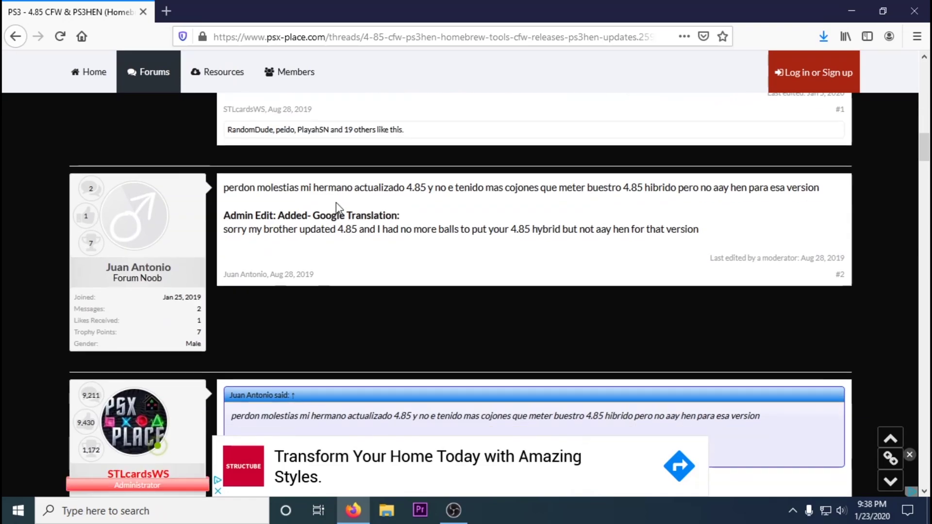
scroll(336, 203, "up", 10)
left_click(353, 202)
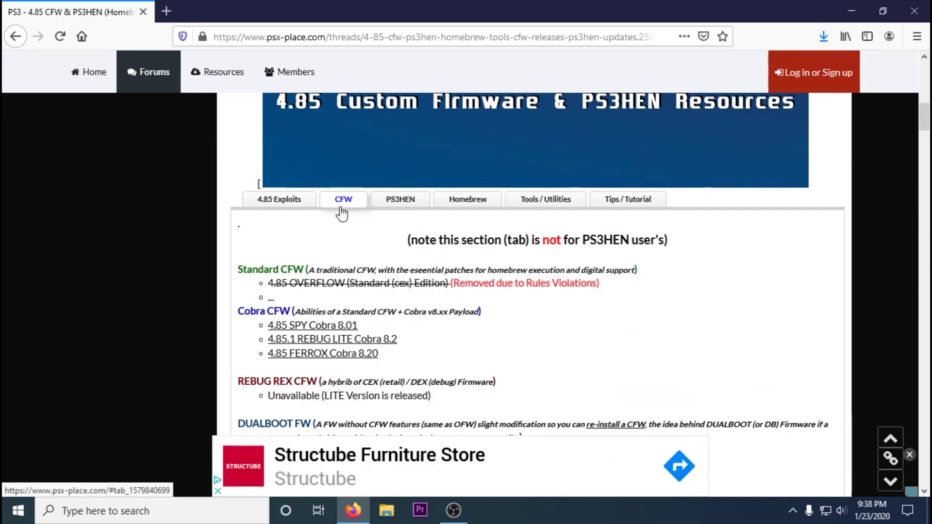
Search 'rebug ps3' in a new tab and open rebug.me.
left_click(167, 10)
type("rebug")
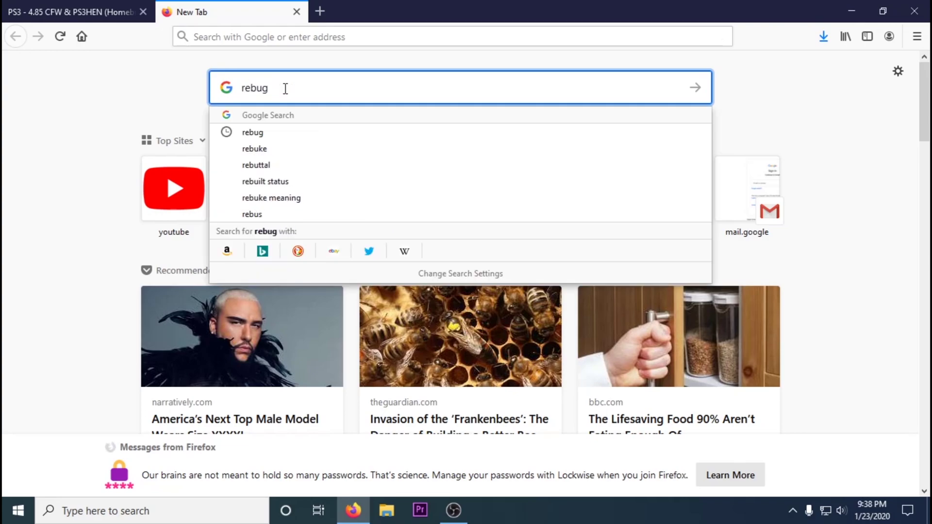
type(" ps3")
key("Return")
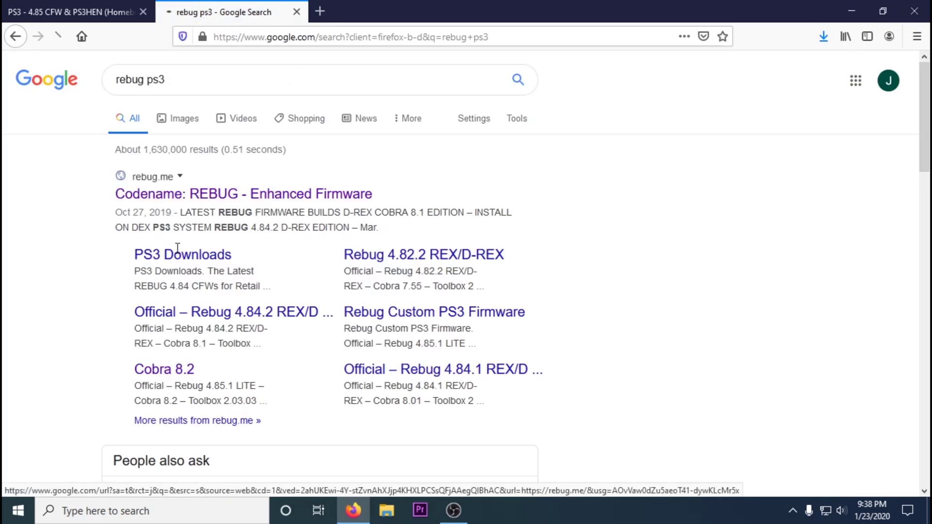
left_click(186, 253)
From the Rebug 4.85.1 LITE article, save 4.85.1_LITE_Link.zip and the REBUG TOOLBOX 02.03.03 package.
left_click(412, 119)
scroll(413, 174, "down", 10)
scroll(413, 171, "down", 20)
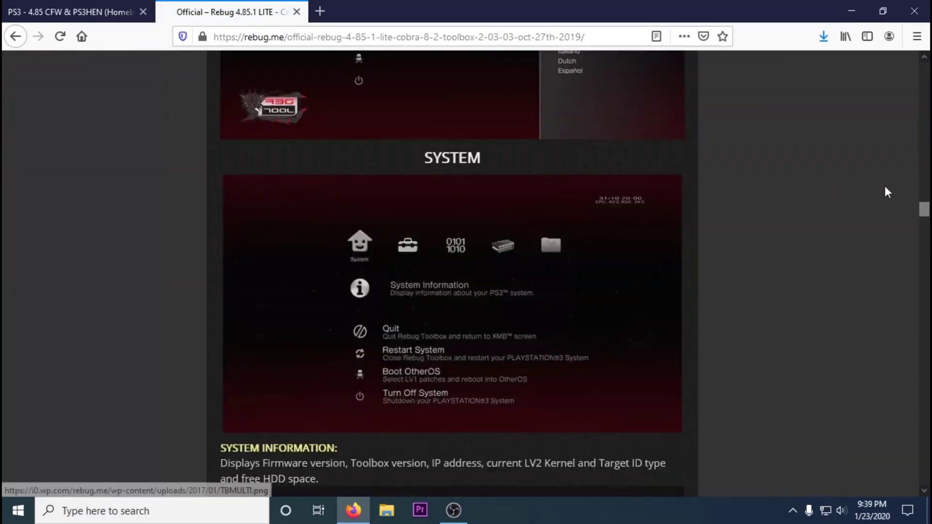
scroll(430, 173, "down", 20)
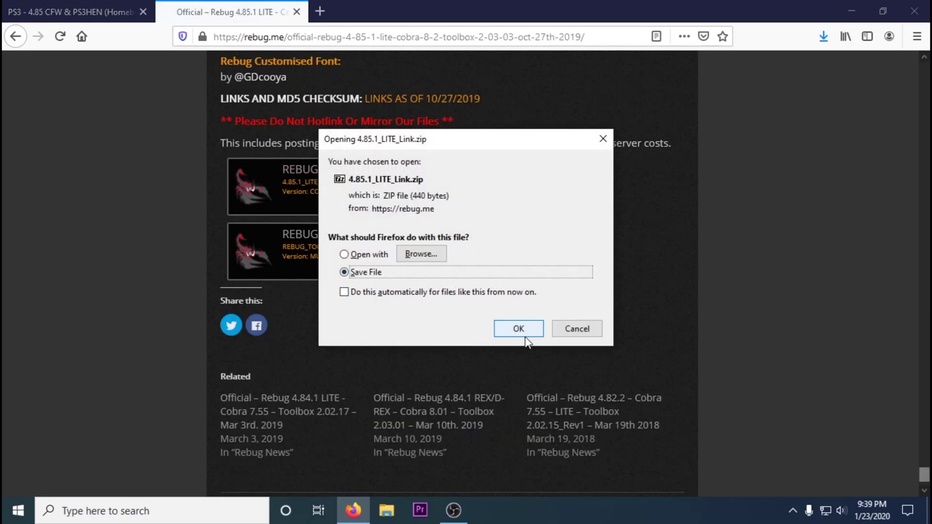
left_click(527, 332)
left_click(395, 243)
left_click(515, 332)
Copy the PUP download URL from 4.85.1_LITE_Link.txt inside the zip.
left_click(607, 116)
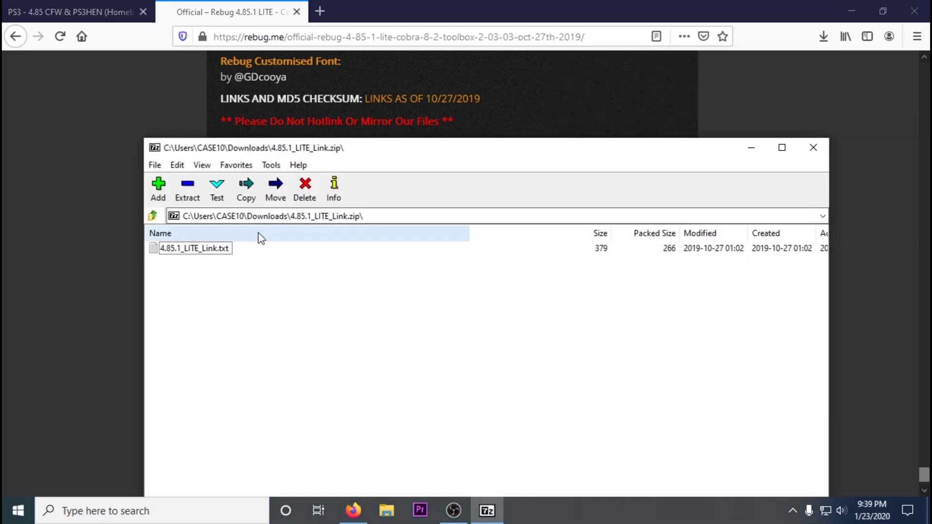
double_click(245, 244)
left_click_drag(167, 153, 724, 148)
right_click(723, 148)
left_click(733, 194)
key("alt+F4")
left_click(817, 144)
Load the copied URL and save the Rebug PUP file.
left_click(333, 36)
key("ctrl+v")
key("Return")
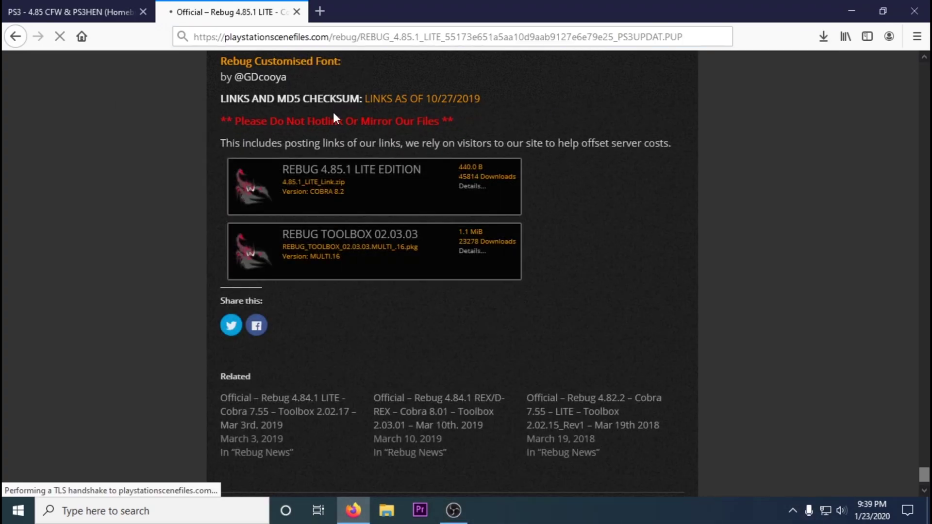
left_click(511, 327)
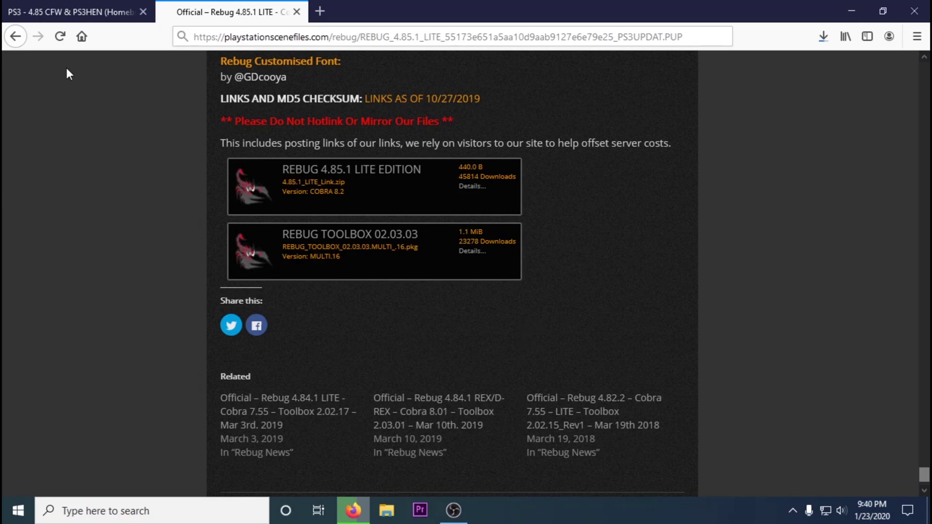
Open the 4.85.1 REBUG LITE Cobra 8.2 psx-place thread.
left_click(58, 11)
left_click(332, 339)
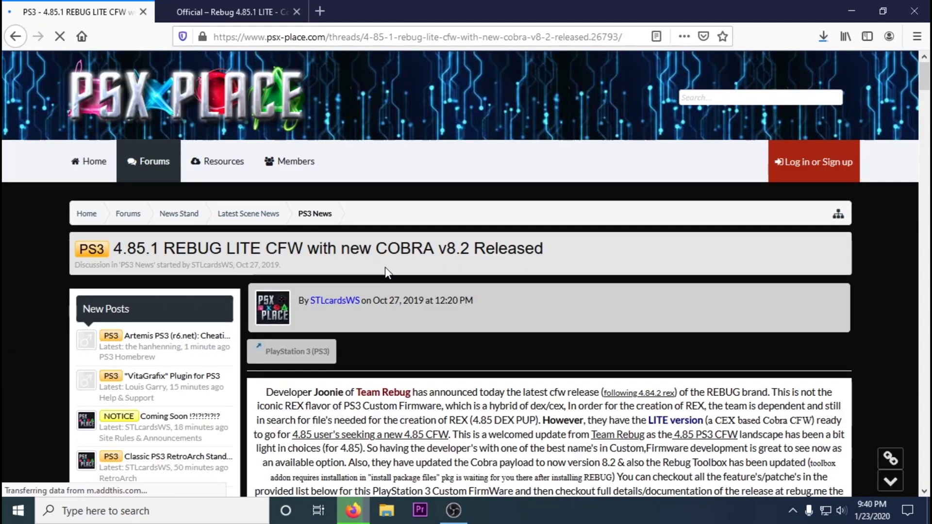
scroll(534, 274, "down", 10)
scroll(534, 275, "down", 10)
left_click(631, 211)
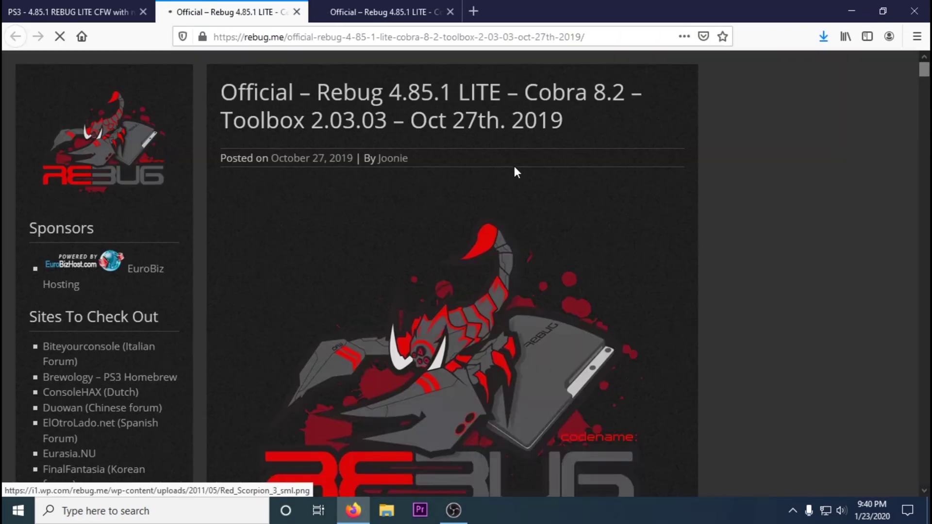
left_click(297, 12)
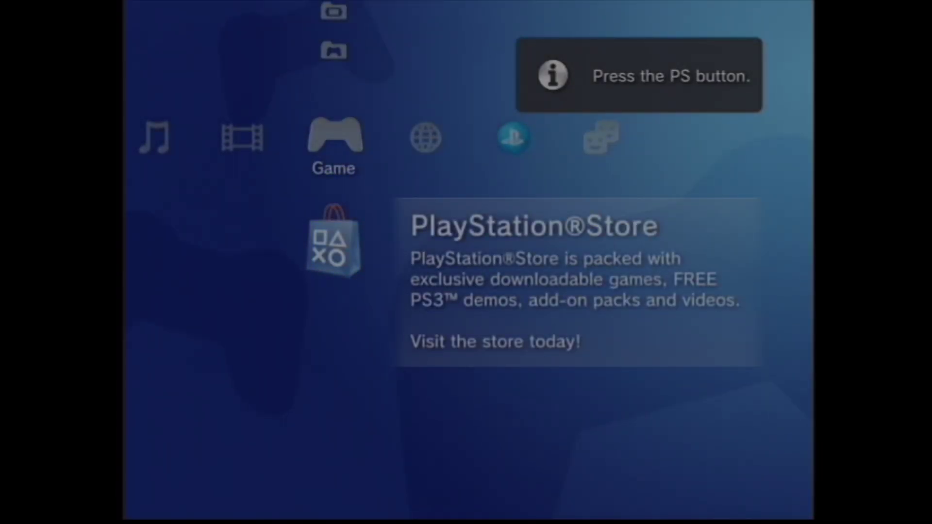
On the XMB, go to Settings > System Settings > System Information to check the firmware.
key("Left")
key("Left")
key("Left")
key("Left")
key("Left")
key("Right")
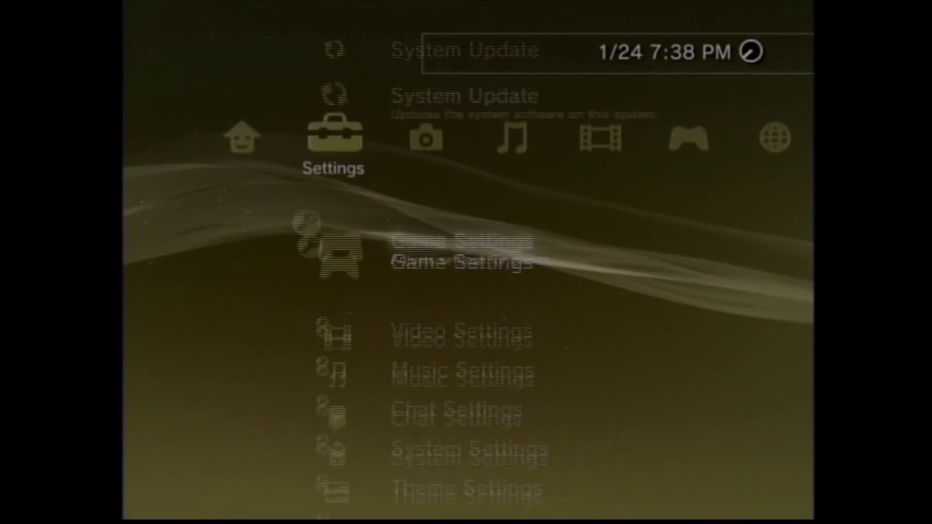
key("Left")
key("Right")
key("Down")
key("Down")
key("Down")
key("Down")
key("Down")
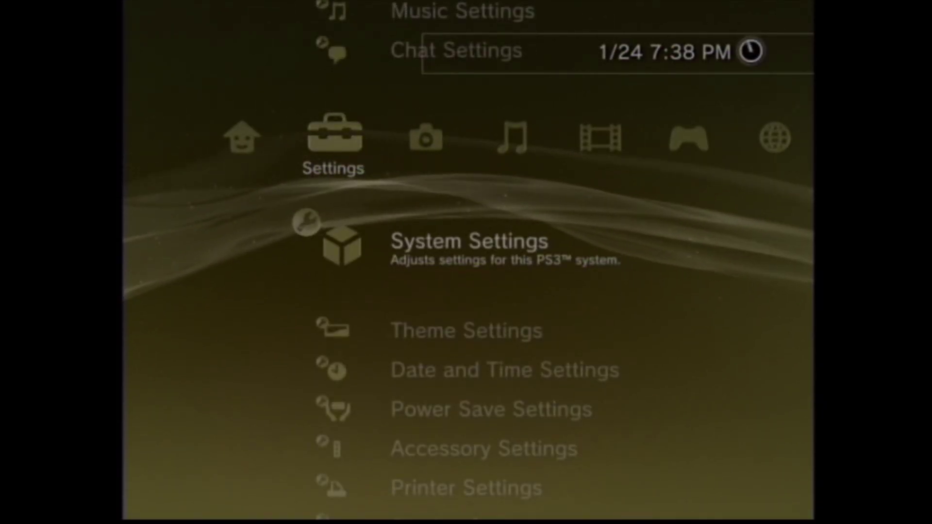
key("Return")
key("Down")
key("Down")
key("Down")
key("Down")
key("Down")
key("Down")
key("Down")
key("Down")
key("Down")
key("Down")
key("Down")
key("Down")
key("Down")
key("Down")
key("Down")
key("Down")
key("Down")
key("Down")
key("Down")
key("Down")
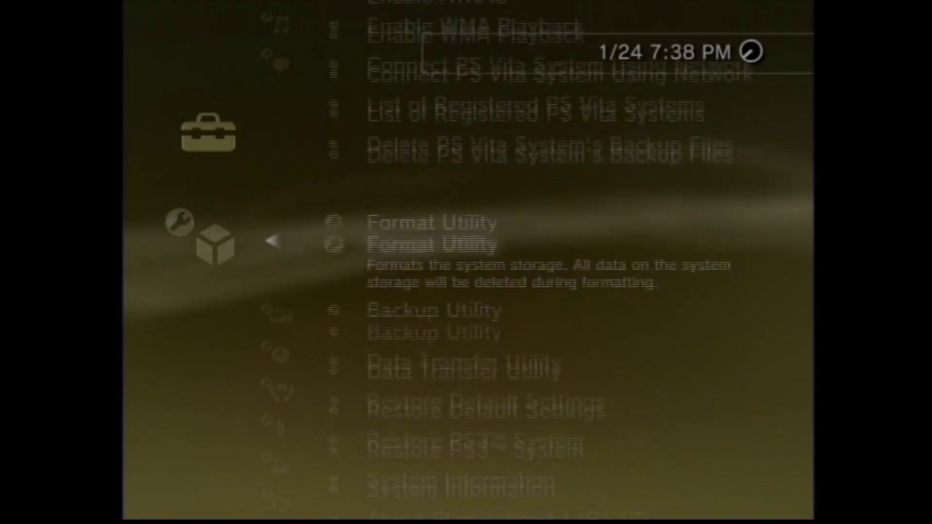
key("Return")
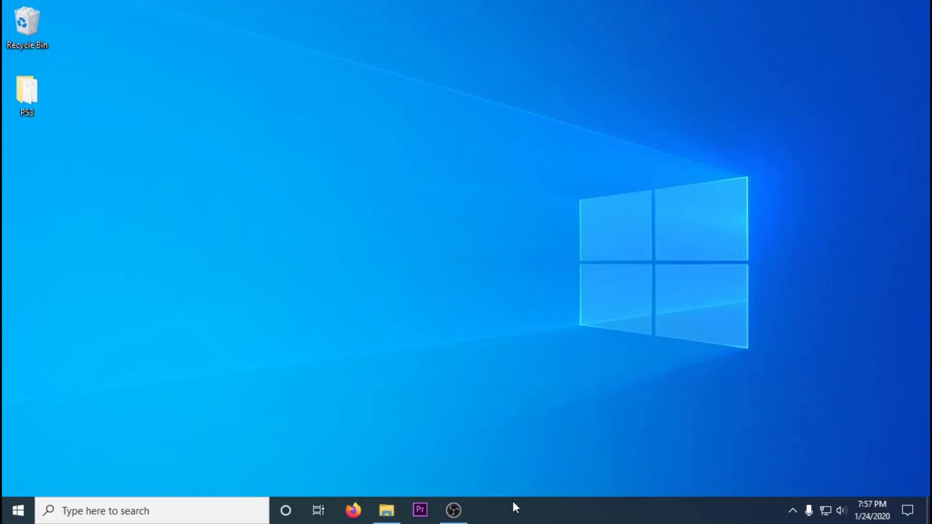
Quick-format USB Drive (I:) as FAT32 with 16 kilobyte units and label PS3USB.
left_click(386, 510)
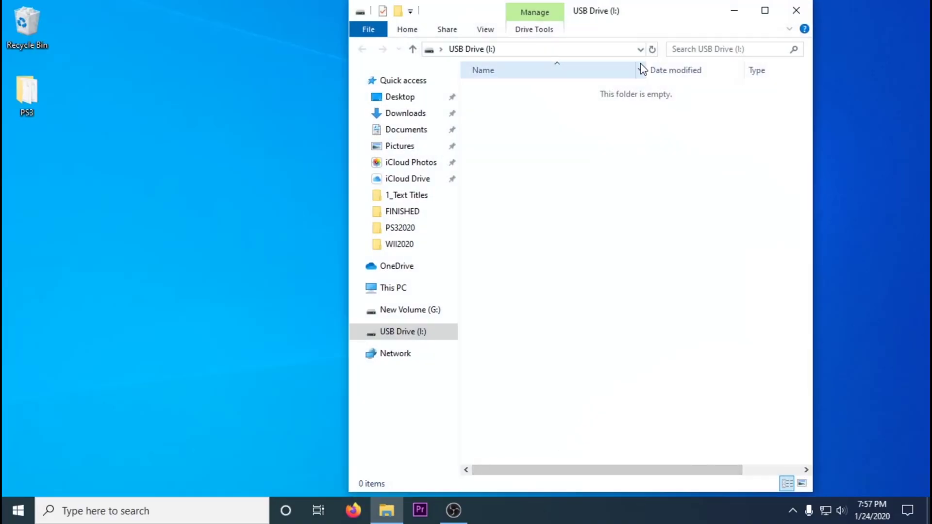
right_click(406, 333)
left_click(447, 212)
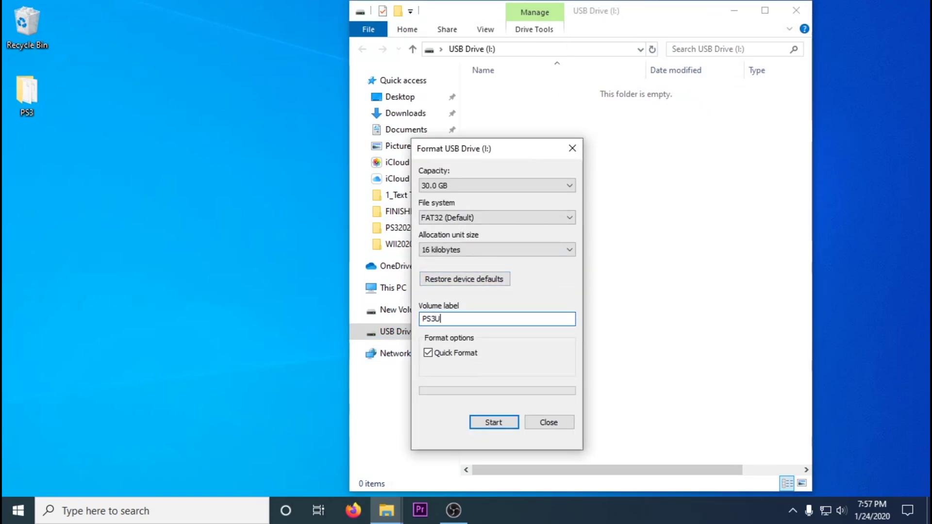
left_click(494, 422)
left_click(516, 259)
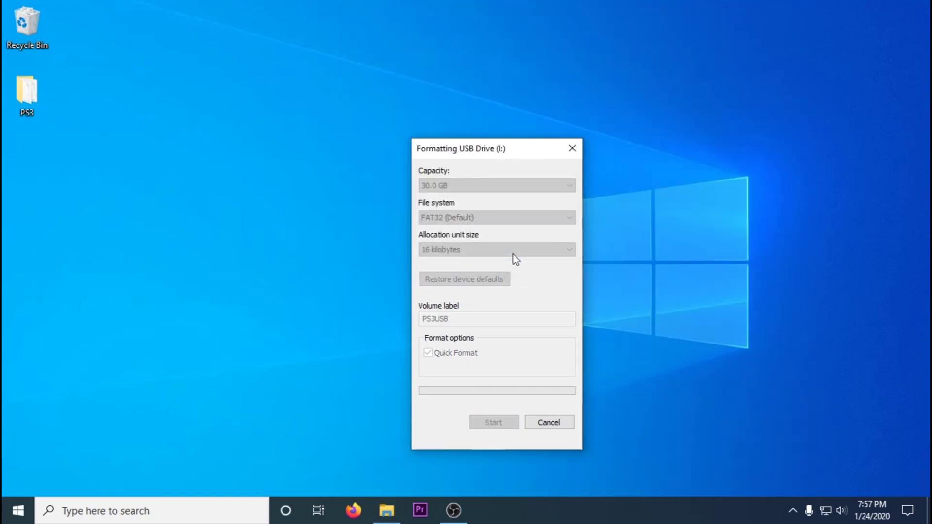
Close the format windows, search 'md5 checker' and save the English Md5Checker zip.
left_click(551, 254)
left_click(573, 148)
left_click(353, 510)
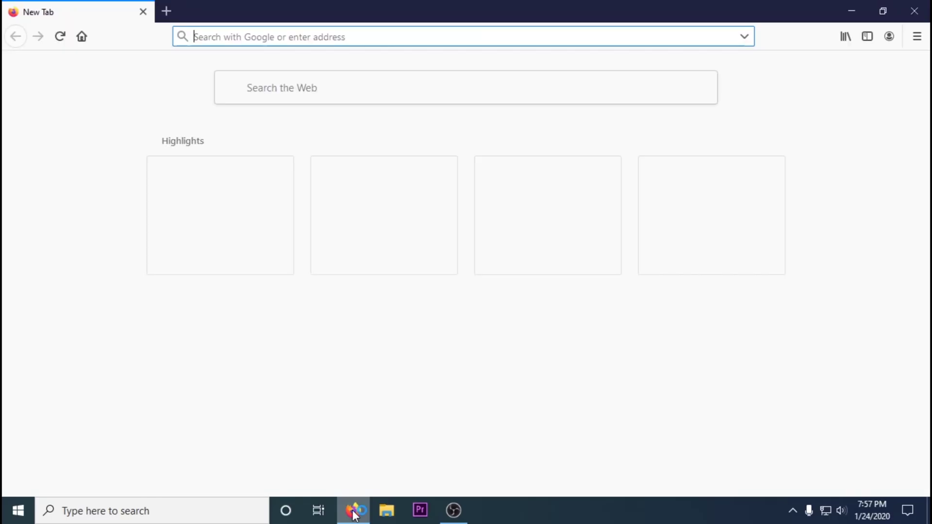
type("md5 checker")
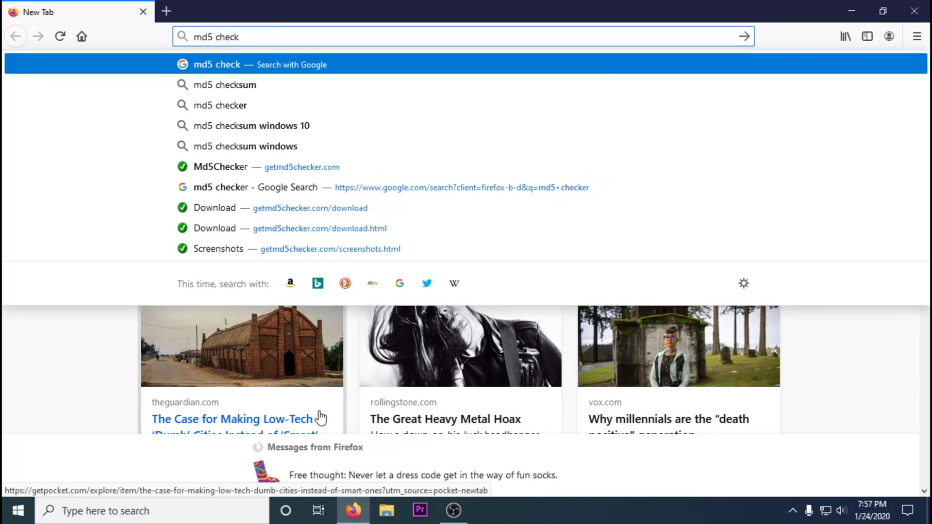
key("Return")
left_click(179, 194)
left_click(252, 183)
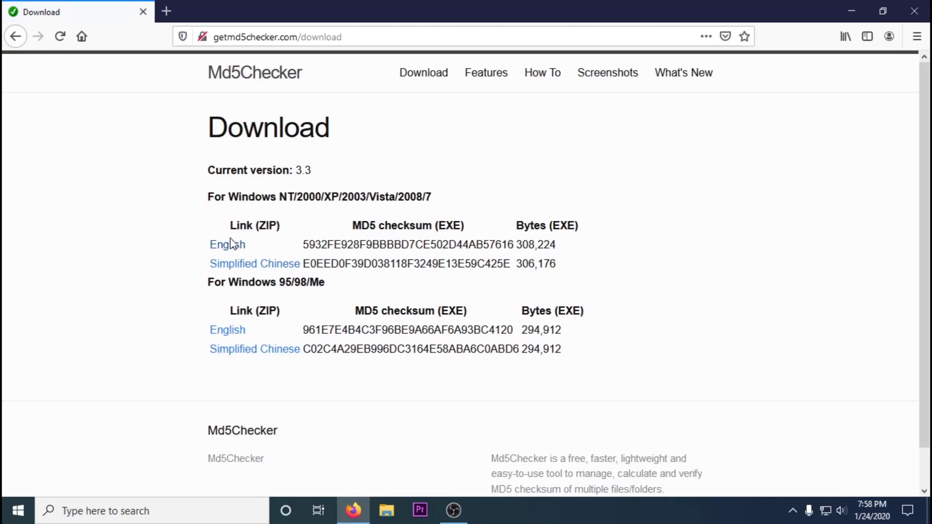
left_click(227, 244)
left_click(516, 326)
Run Md5Checker.exe from the downloaded zip, allowing it past the security warning.
left_click(814, 68)
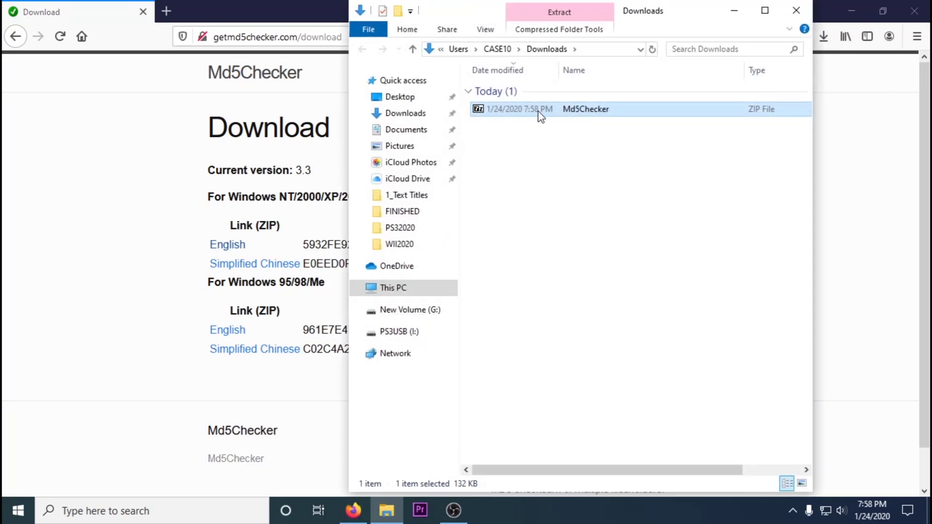
double_click(539, 108)
left_click_drag(61, 180, 247, 169)
double_click(173, 266)
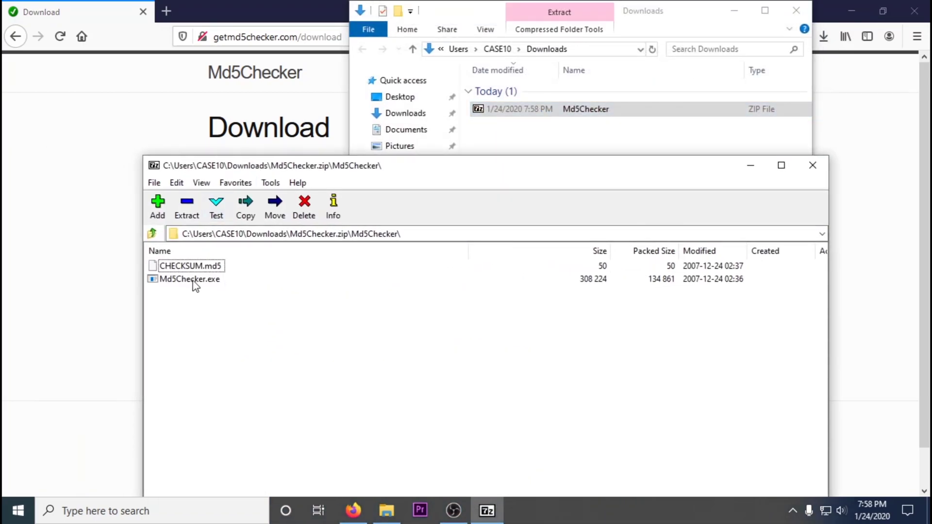
double_click(191, 279)
left_click(510, 274)
left_click(813, 165)
left_click(796, 10)
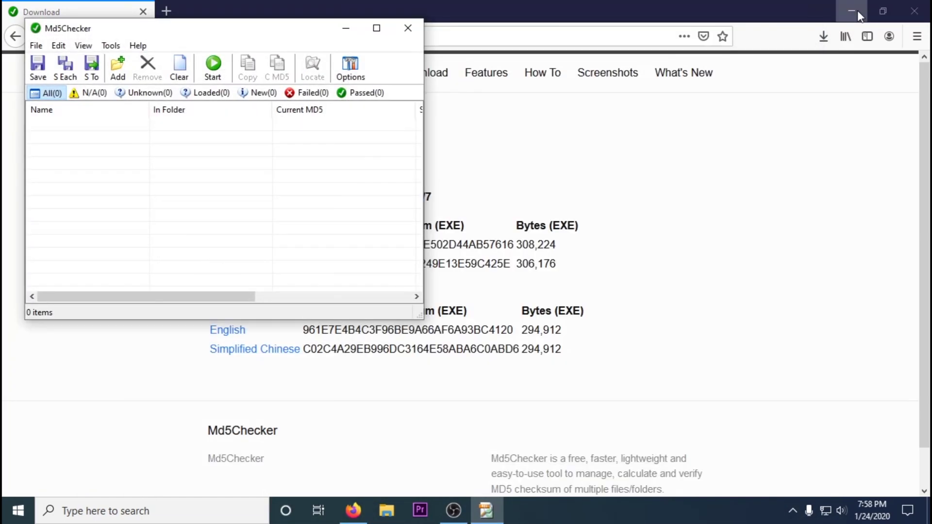
Dock Md5Checker right and extract the HFW_4.85.1_08_28_2019 firmware files to the desktop.
left_click(852, 11)
left_click_drag(248, 31, 930, 175)
left_click(387, 510)
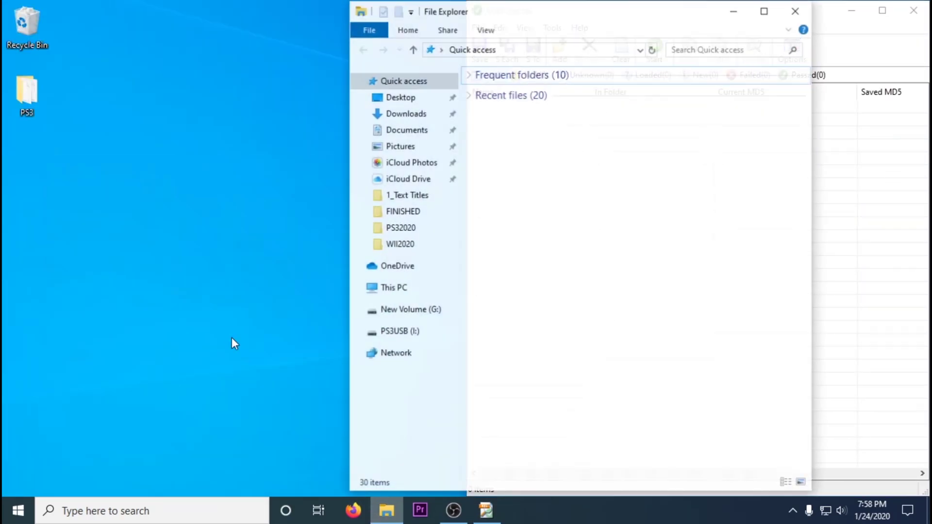
double_click(26, 95)
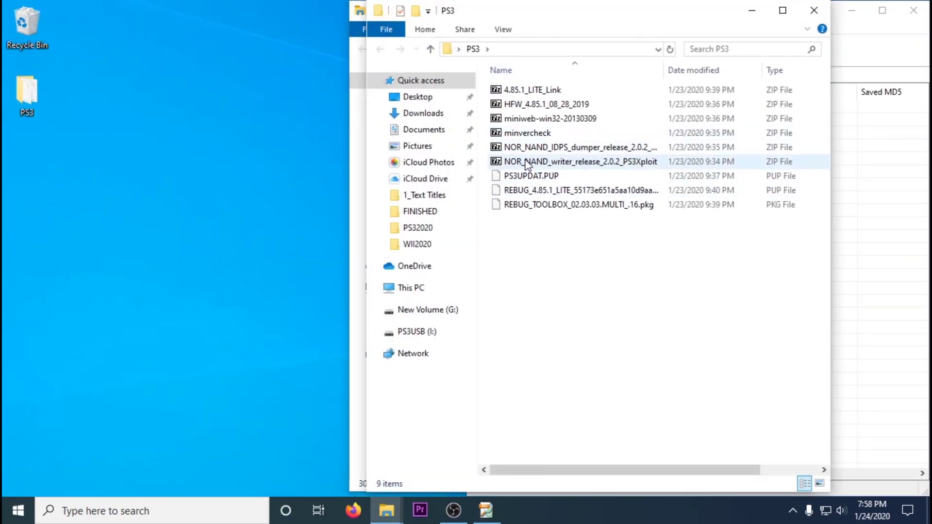
double_click(546, 104)
left_click_drag(166, 253, 77, 165)
left_click(813, 165)
left_click(796, 11)
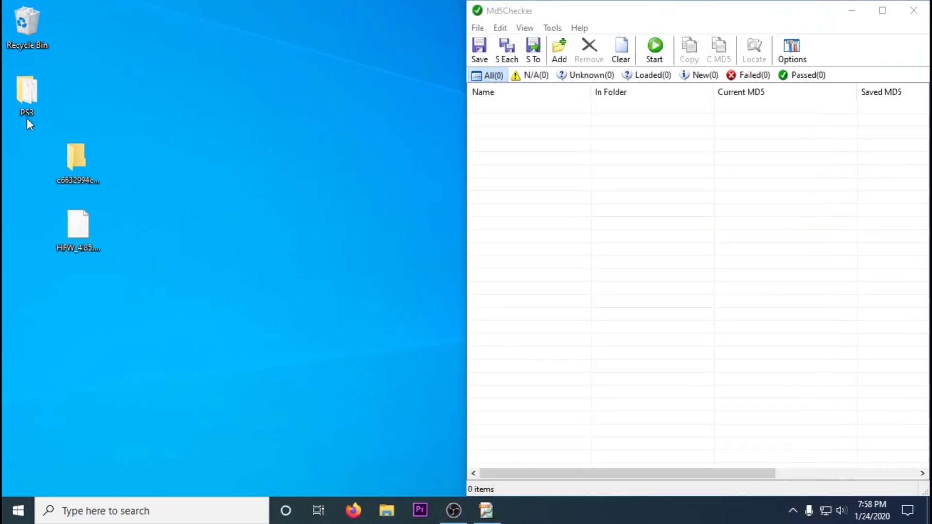
Add the firmware file to Md5Checker and copy the expected MD5 from the hash-named folder.
left_click_drag(76, 232, 487, 175)
right_click(74, 165)
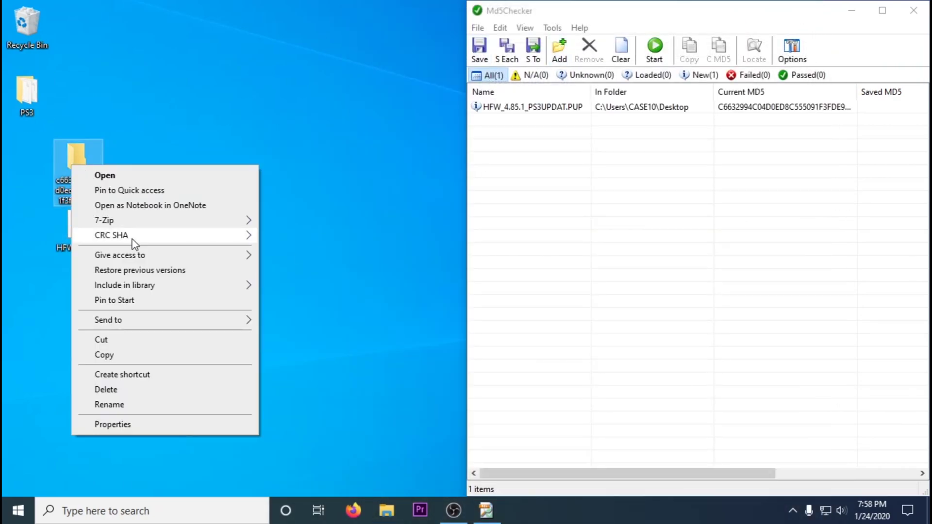
left_click(113, 404)
right_click(92, 181)
left_click(117, 229)
Compare the file's MD5 against the pasted hash, then rename the file to PS3UPDAT.PUP.
left_click_drag(655, 10, 413, 10)
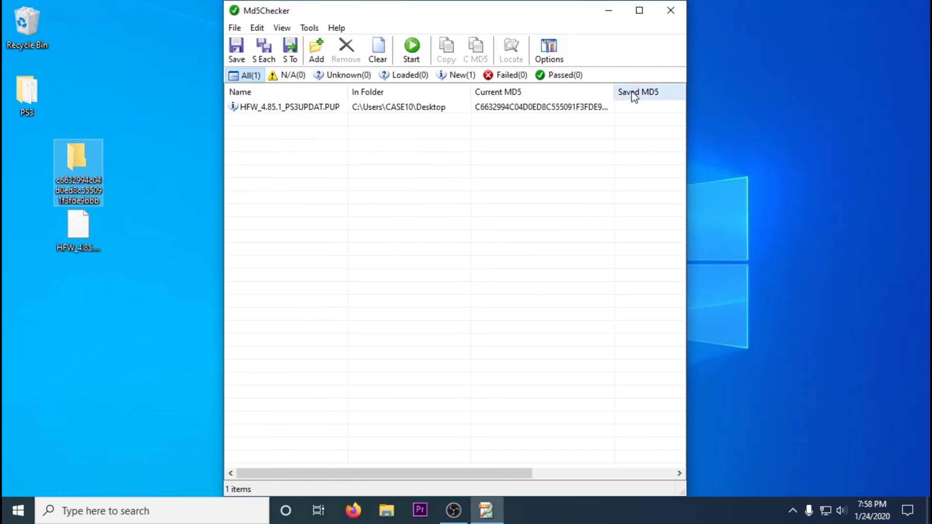
double_click(625, 107)
right_click(586, 124)
left_click(617, 181)
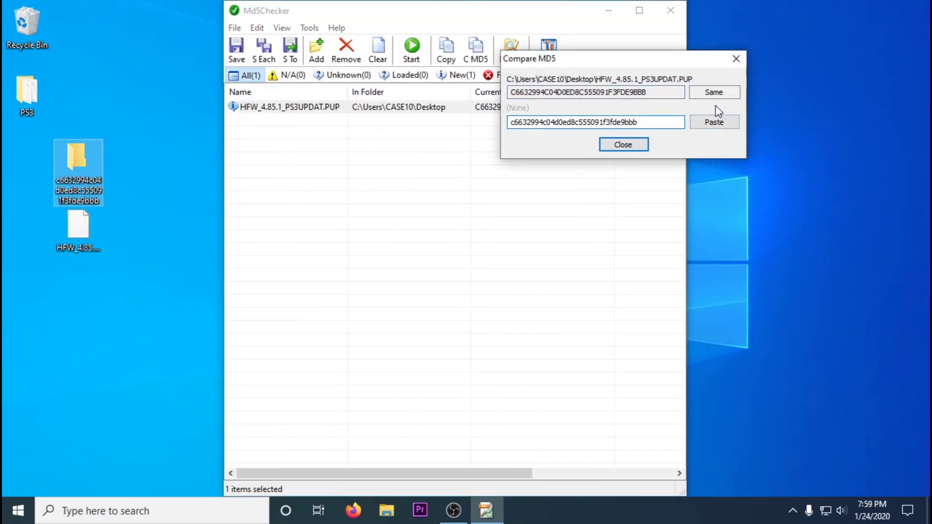
left_click(623, 144)
key("alt+F4")
right_click(83, 232)
left_click(132, 429)
Finish renaming the file to PS3UPDAT.PUP and create a PS3 folder on the PS3USB drive.
key("Delete")
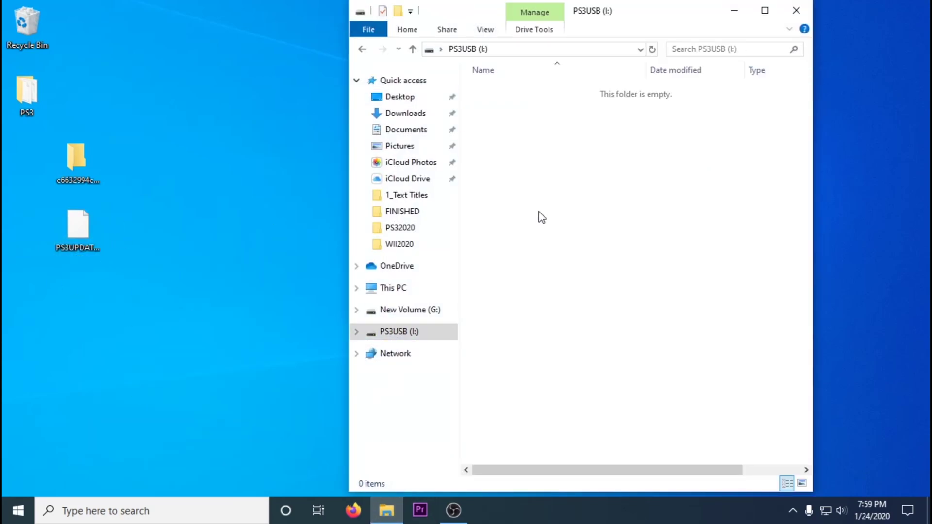
right_click(541, 217)
mouse_move(576, 380)
left_click(727, 240)
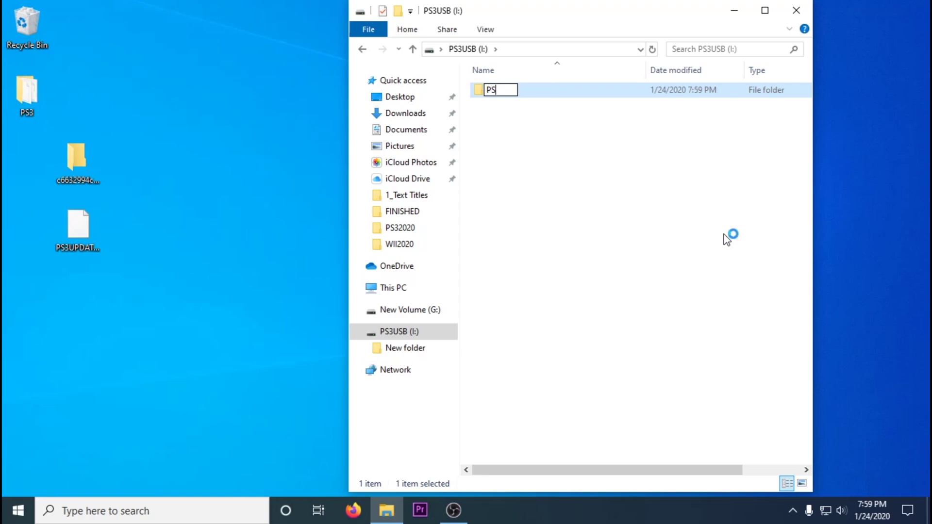
key("Return")
key("Return")
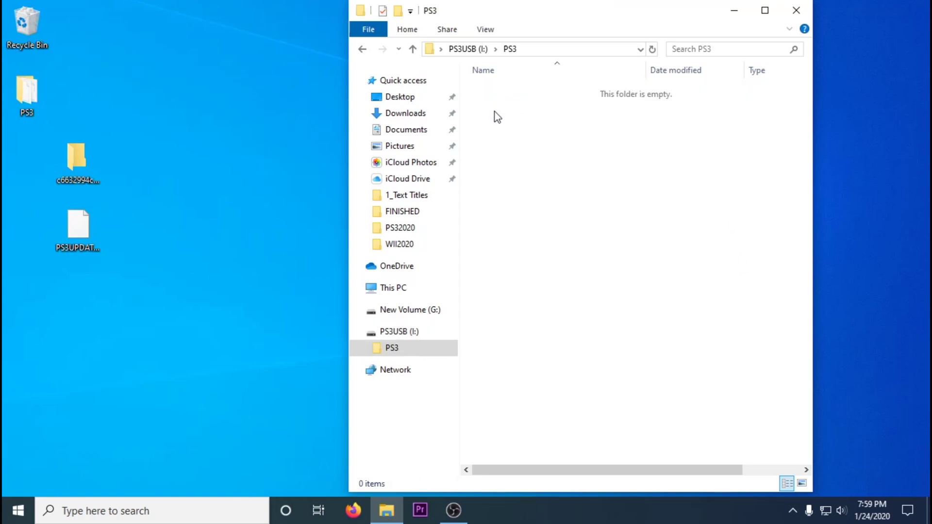
Create an UPDATE folder inside PS3 and paste PS3UPDAT.PUP into it.
right_click(494, 116)
mouse_move(559, 275)
left_click(663, 275)
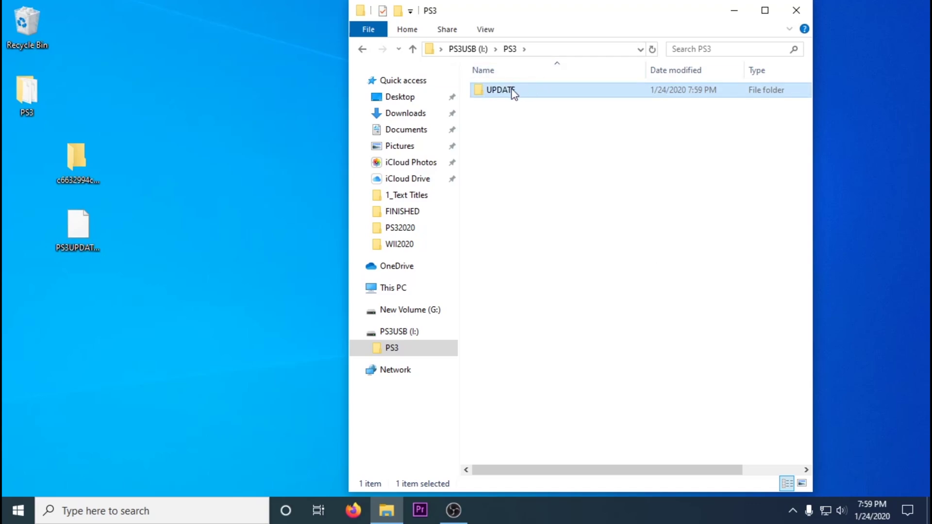
double_click(509, 90)
key("ctrl+v")
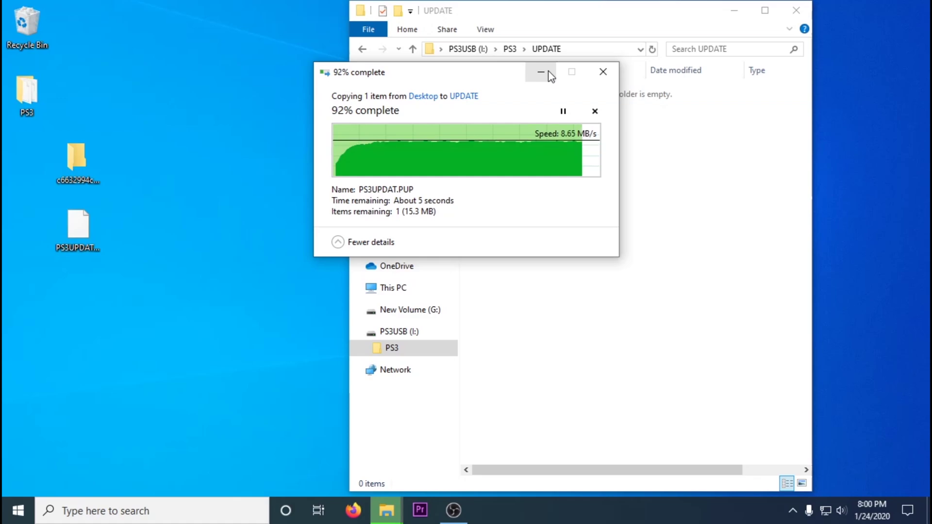
Close Explorer and delete the extracted firmware folder and file from the desktop.
left_click(797, 10)
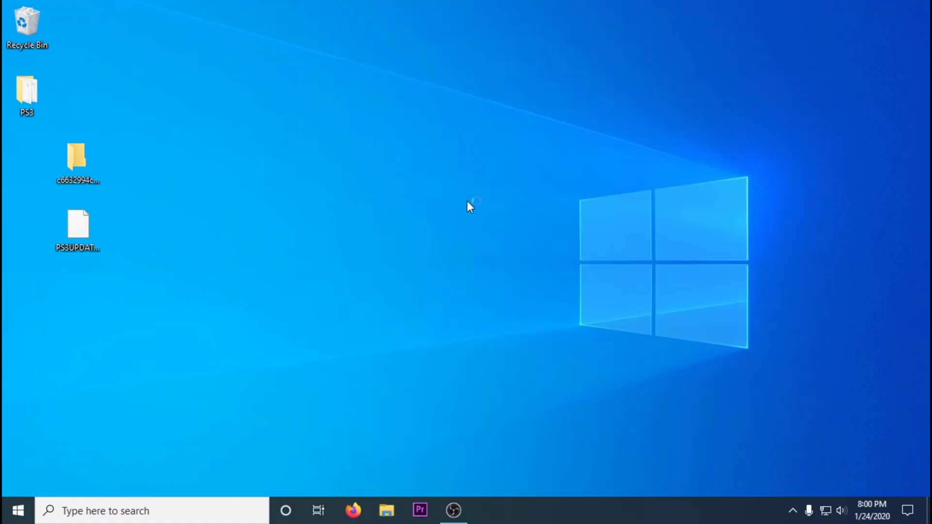
right_click(82, 171)
left_click(115, 333)
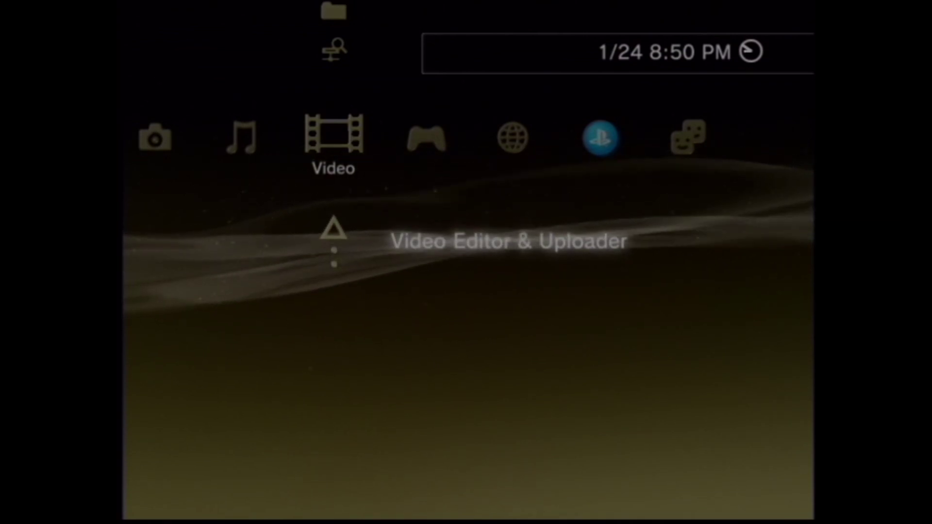
Check System Information under Settings > System Settings, which shows version 4.85.
key("Left")
key("Left")
key("Left")
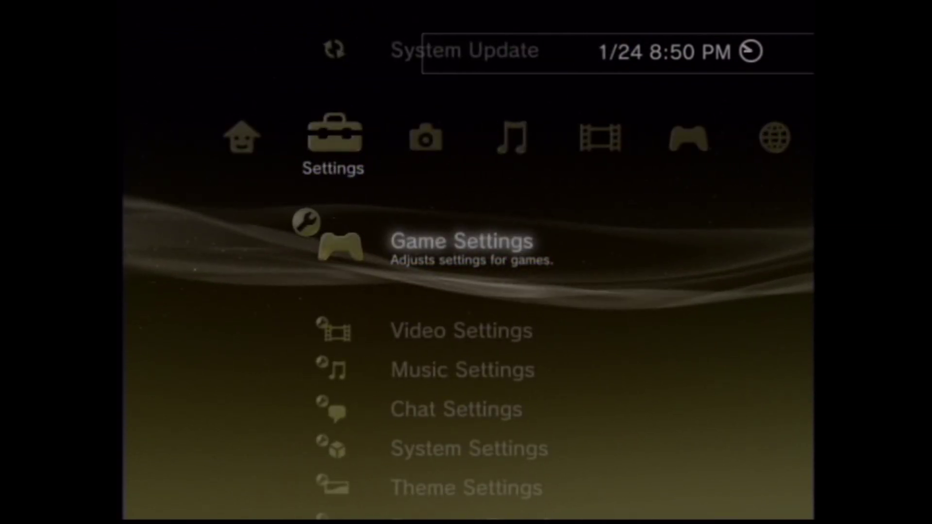
key("Up")
key("Down")
key("Down")
key("Down")
key("Down")
key("Down")
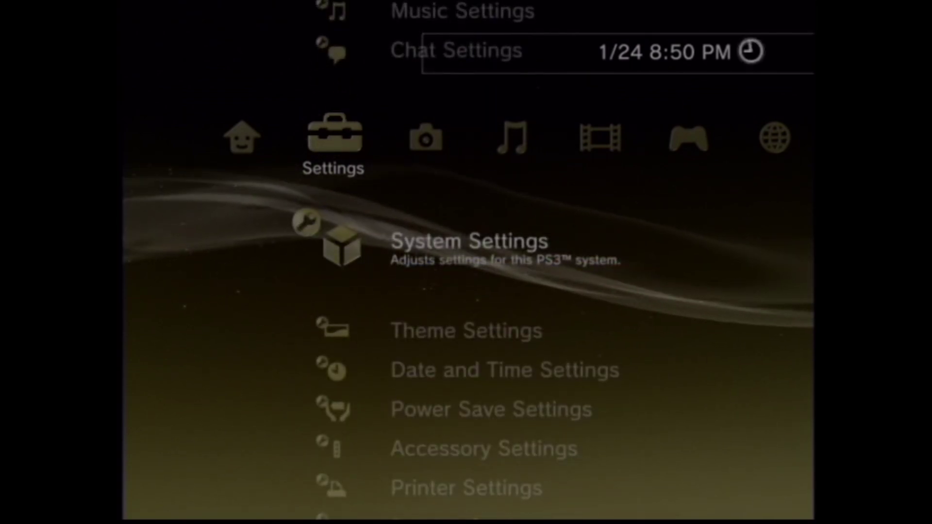
key("Return")
key("Down")
key("Down")
key("Down")
key("Down")
key("Down")
key("Down")
key("Down")
key("Down")
key("Down")
key("Down")
key("Down")
key("Down")
key("Down")
key("Down")
key("Down")
key("Down")
key("Down")
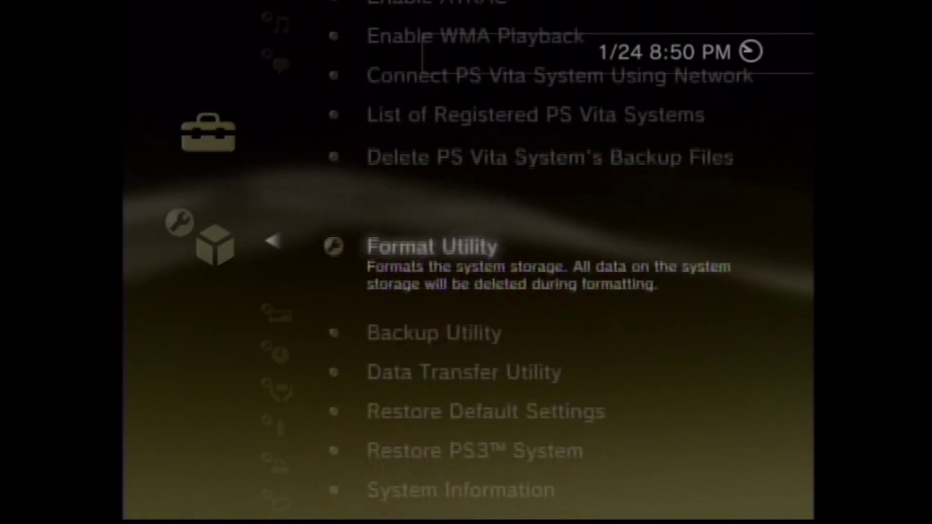
key("Down")
key("Down")
key("Down")
key("Down")
key("Down")
key("Return")
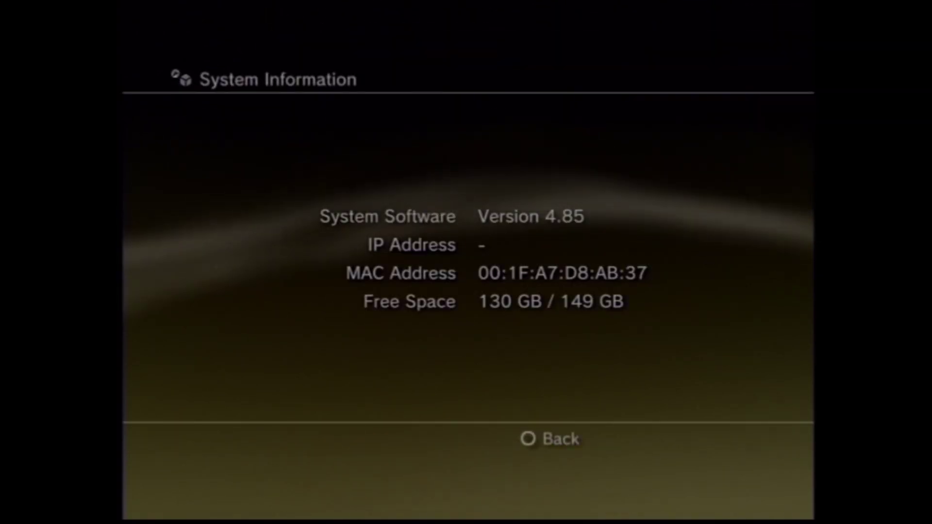
key("Escape")
Run System Update via storage media to find the 4.85.1 HFW update on USB.
key("Up")
key("Up")
key("Up")
key("Up")
key("Up")
key("Up")
key("Up")
key("Up")
key("Up")
key("Up")
key("Up")
key("Up")
key("Escape")
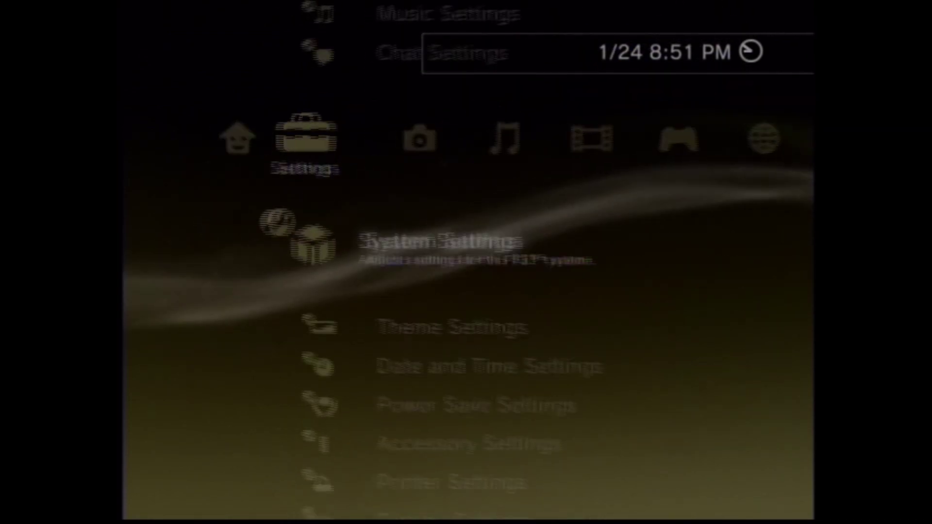
key("Up")
key("Up")
key("Up")
key("Up")
key("Up")
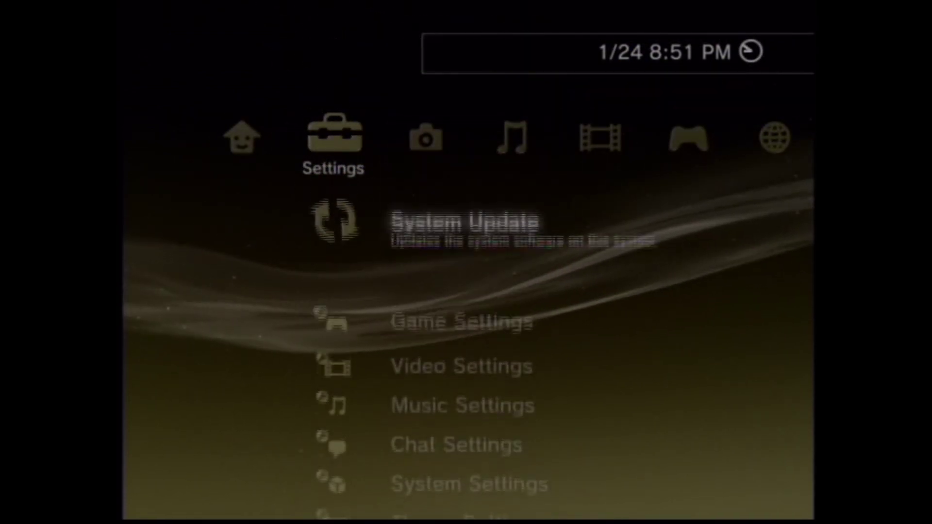
key("Return")
key("Down")
key("Return")
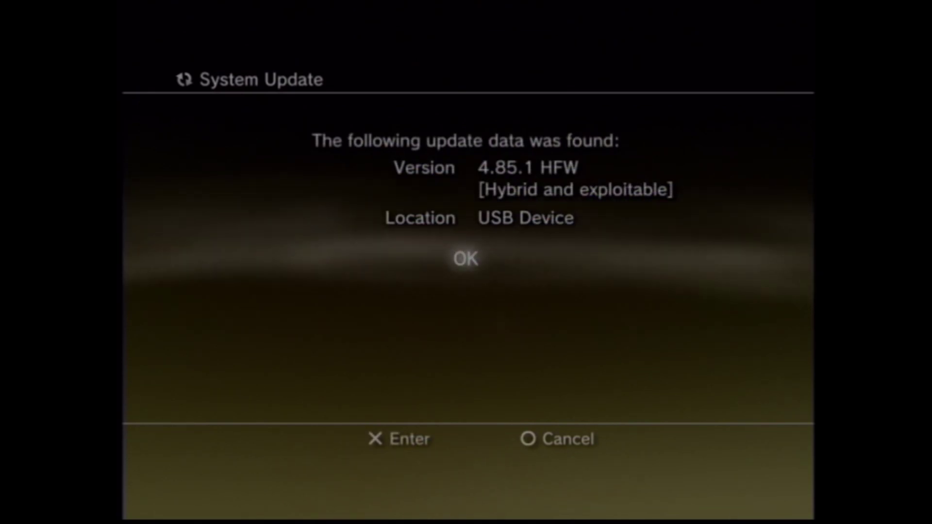
Confirm the found 4.85.1 HFW update, accept the user agreement, and start installing.
key("Return")
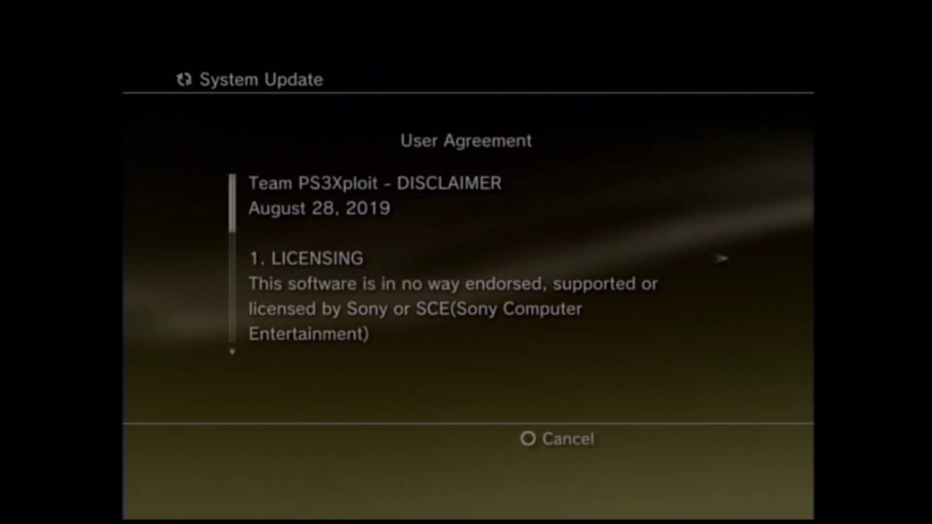
key("Right")
key("Down")
key("Return")
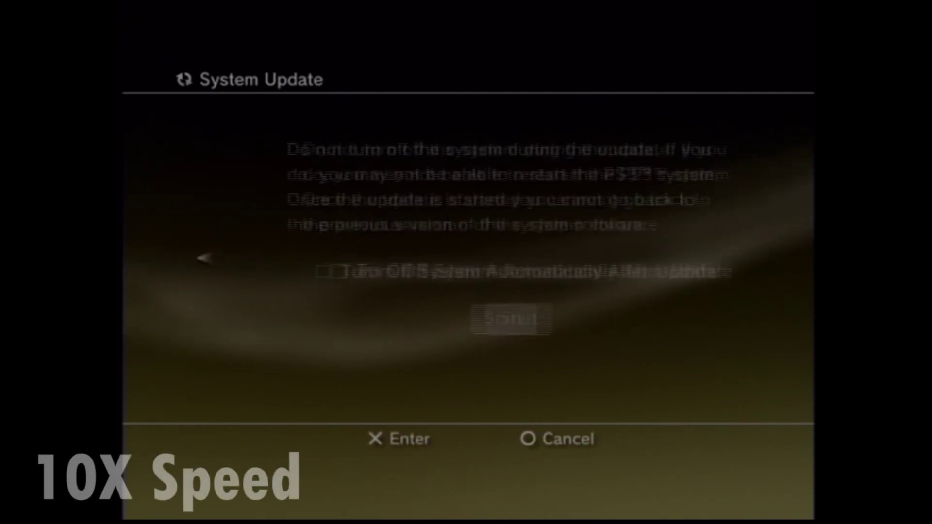
key("Return")
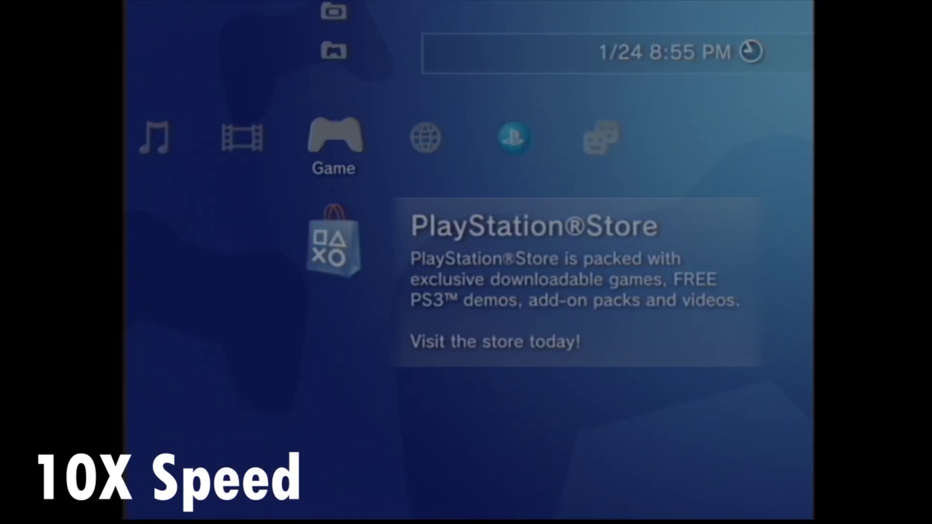
After the reboot, rerun System Update and accept the agreement again.
key("Left")
key("Left")
key("Left")
key("Left")
key("Return")
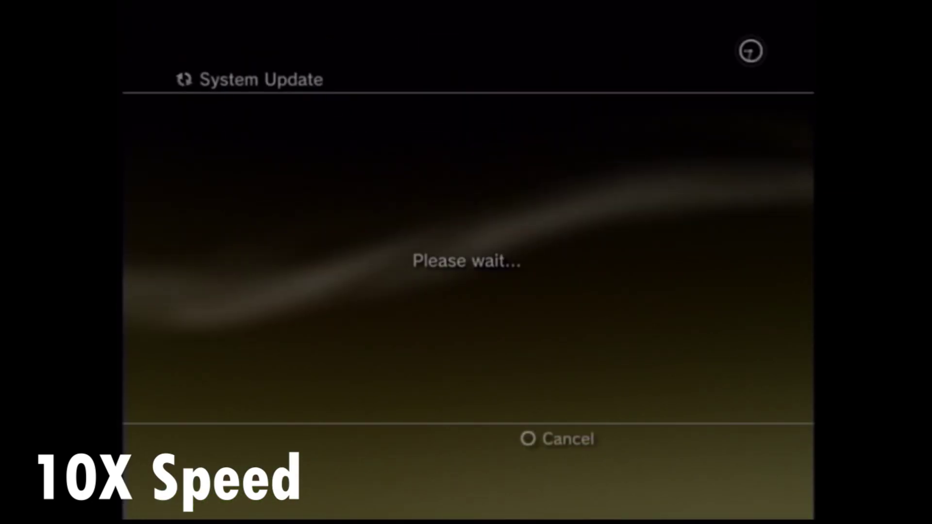
key("Return")
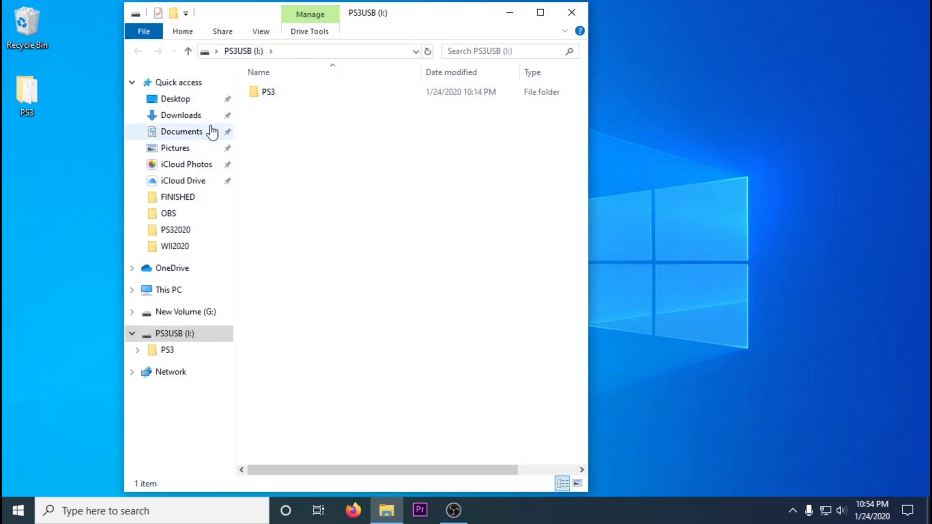
Delete the old PS3UPDAT.PUP from I:\PS3\UPDATE.
double_click(278, 94)
right_click(282, 99)
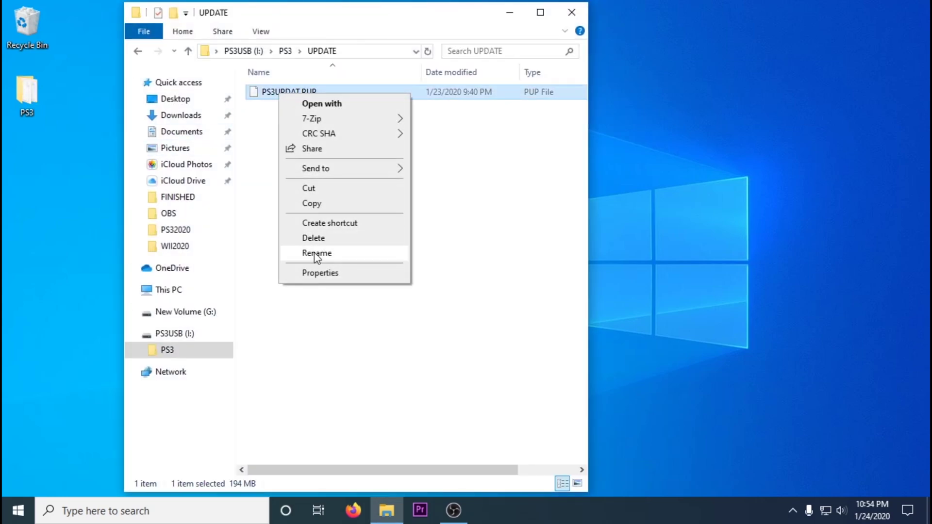
left_click(303, 237)
left_click(511, 315)
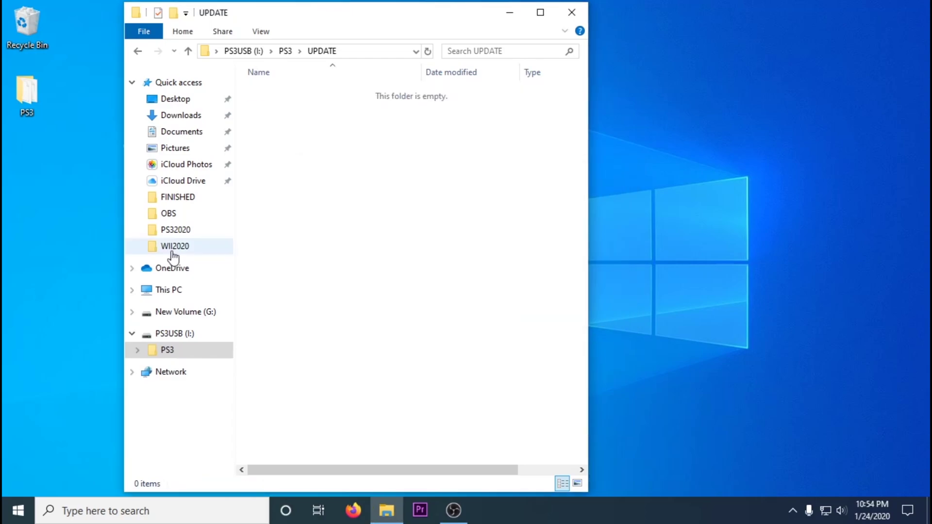
Copy the minvercheck PS3UPDAT.PUP from its archive into the UPDATE folder and close all windows.
double_click(25, 97)
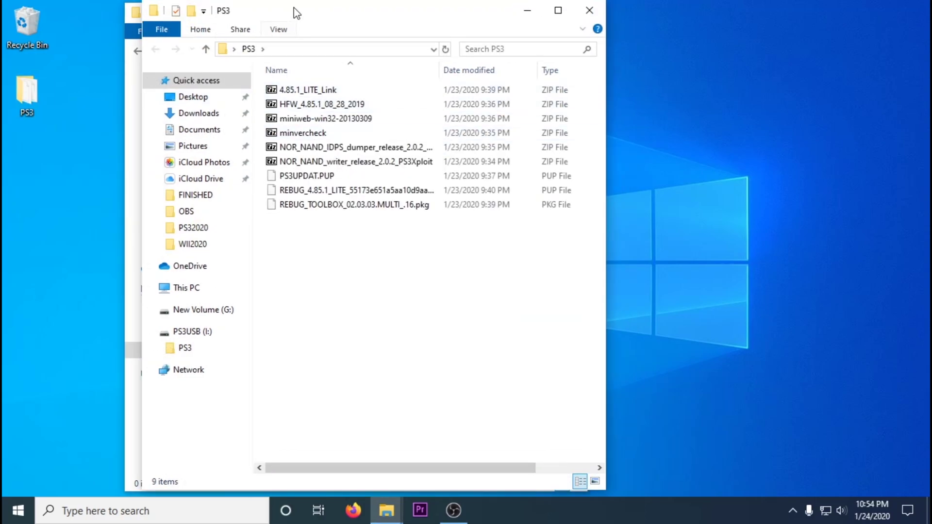
left_click_drag(293, 12, 591, 40)
double_click(600, 158)
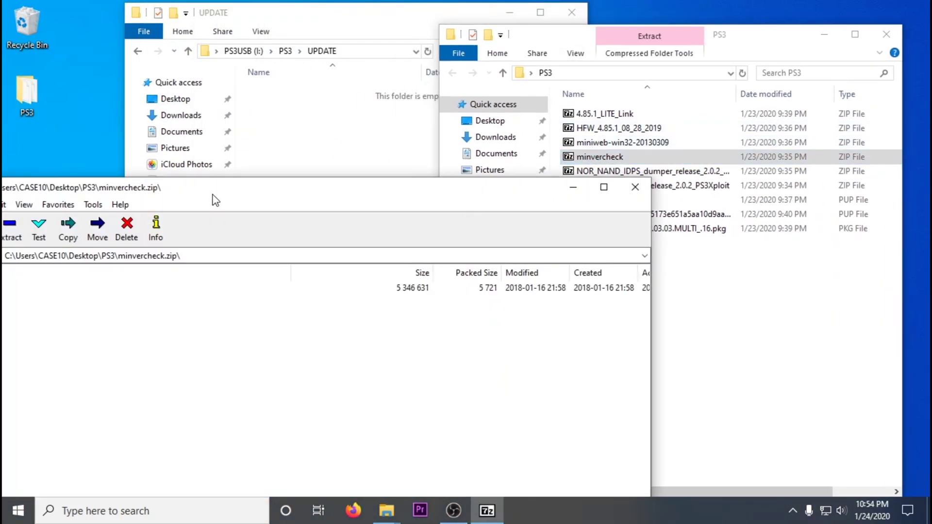
left_click_drag(214, 189, 515, 171)
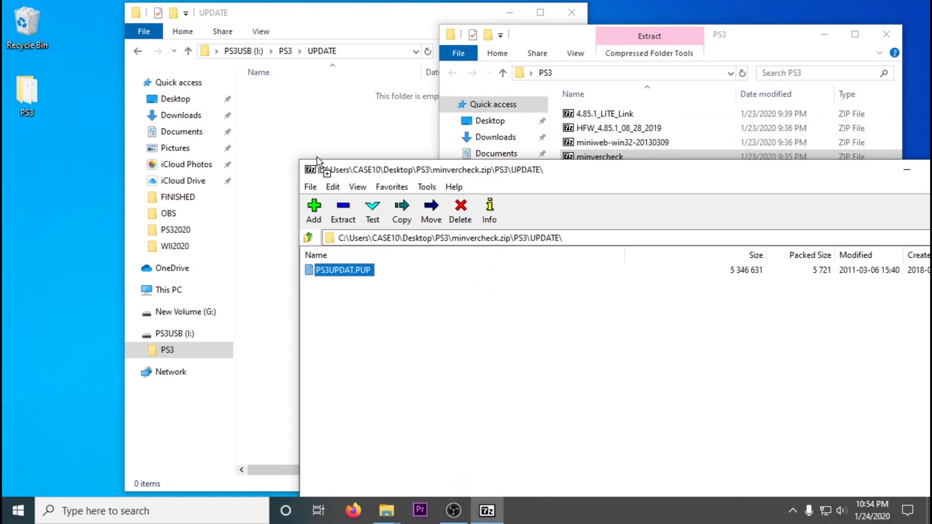
left_click_drag(316, 155, 293, 152)
left_click_drag(881, 176, 456, 192)
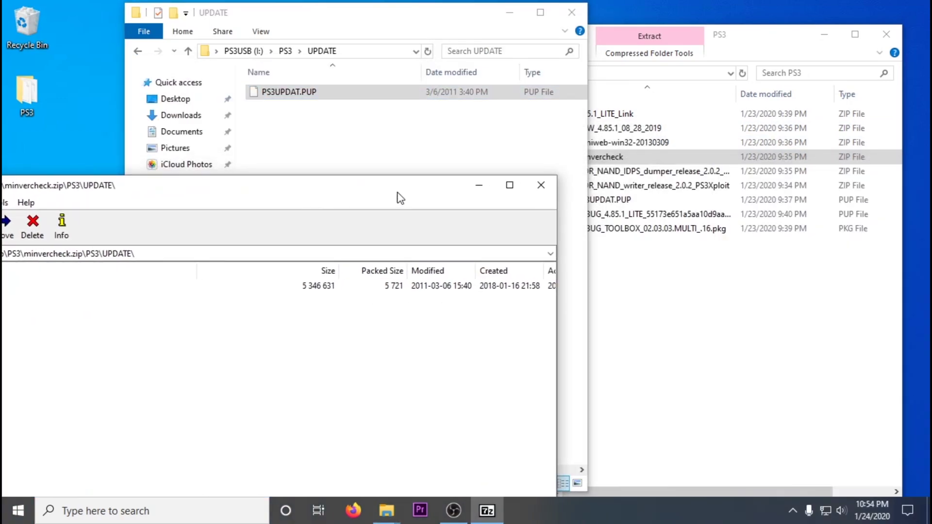
left_click(541, 185)
left_click(886, 34)
left_click(572, 12)
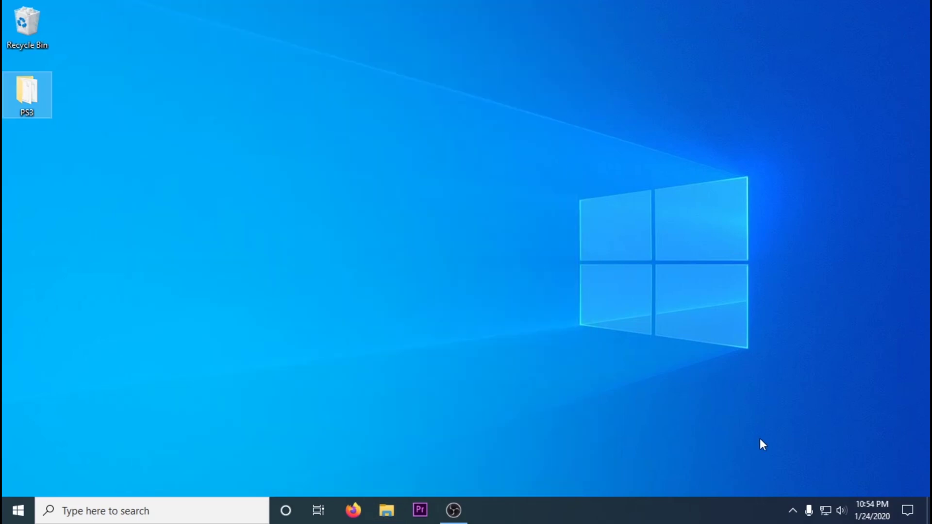
Safely eject the PS3USB drive from the notification area.
left_click(793, 511)
left_click(780, 459)
left_click(811, 434)
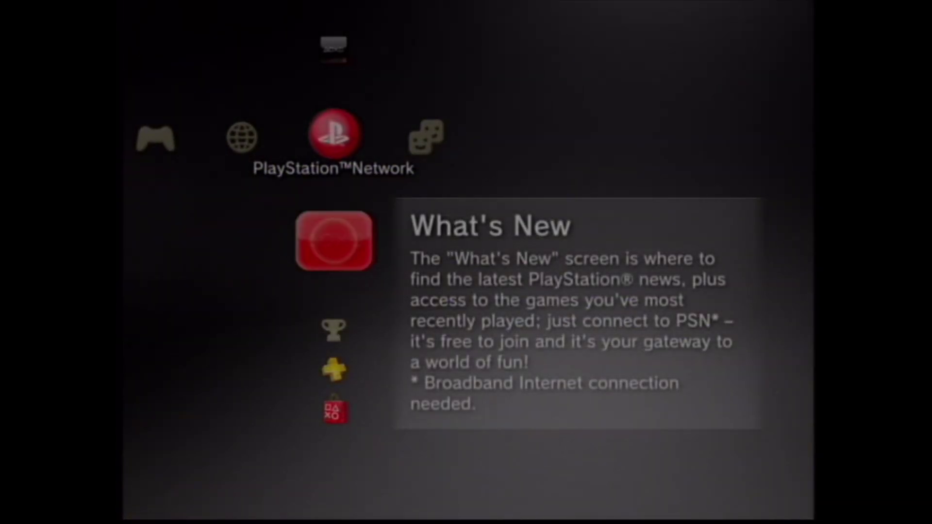
Run the VERSION CHECK data via System Update from storage media, reading minimum 2.45 (8002F967), then back out.
key("Return")
key("Left")
key("Left")
key("Left")
key("Left")
key("Left")
key("Left")
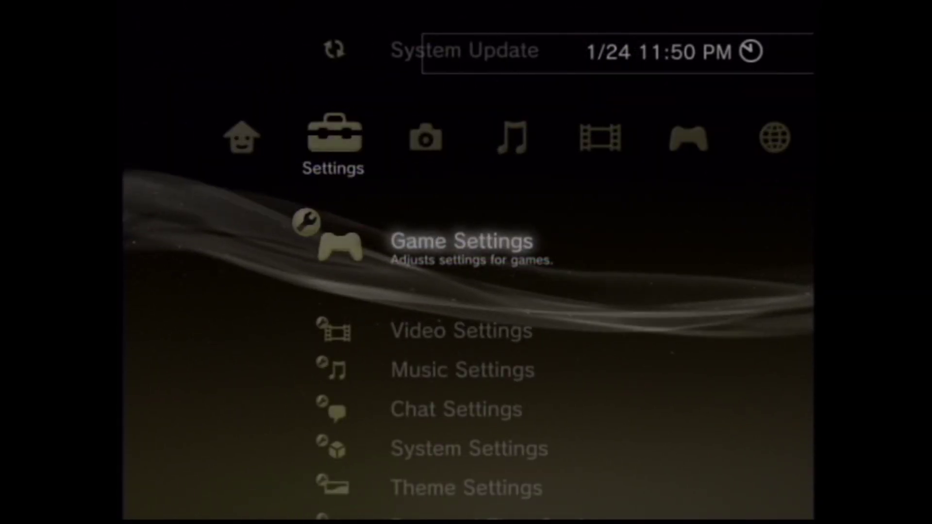
key("Up")
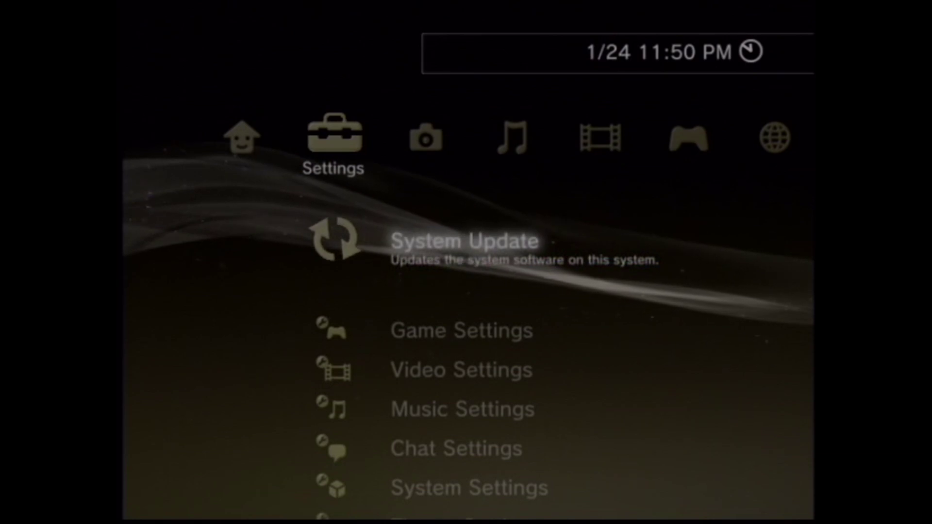
key("Return")
key("Down")
key("Return")
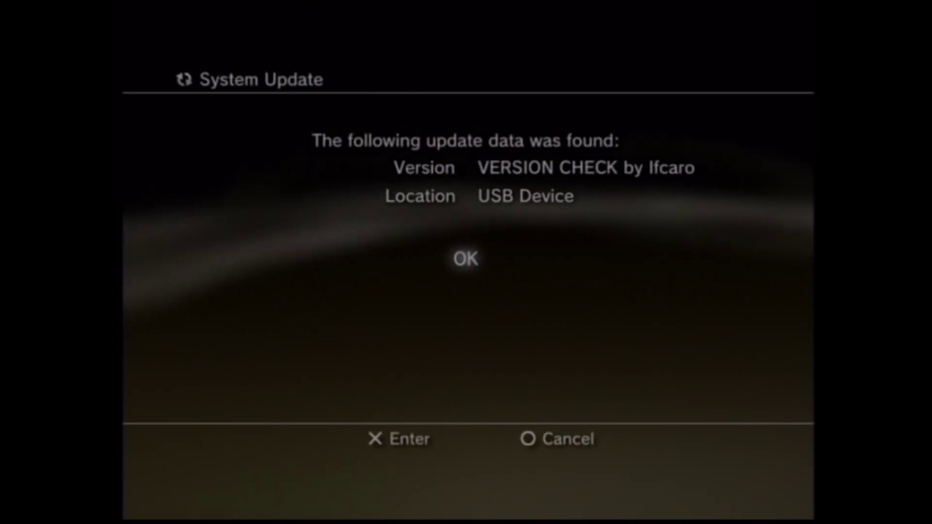
key("Return")
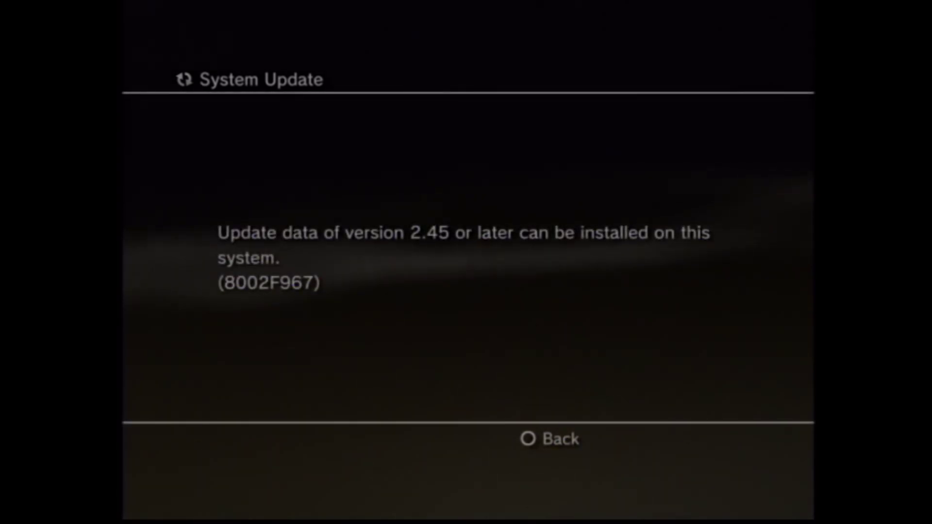
key("Escape")
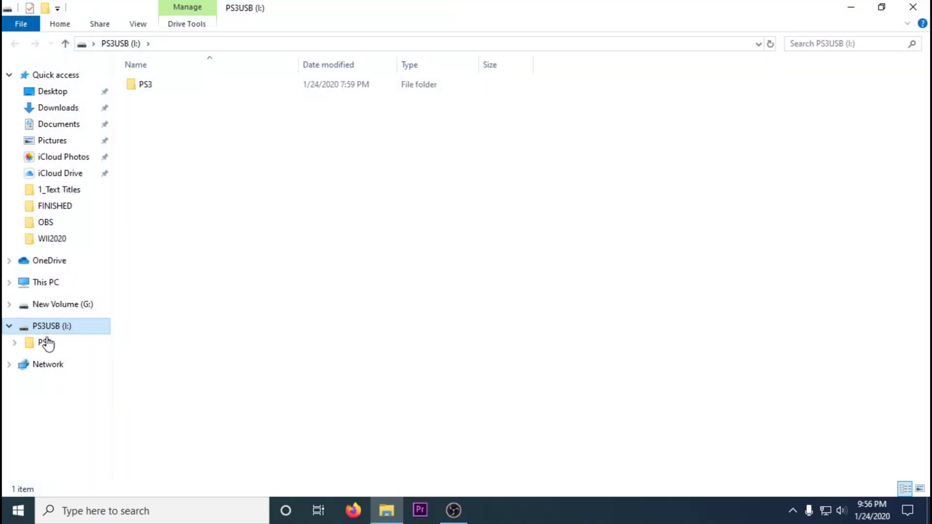
Format the PS3USB (I:) drive as FAT32.
right_click(51, 324)
left_click(94, 206)
left_click(167, 419)
key("Return")
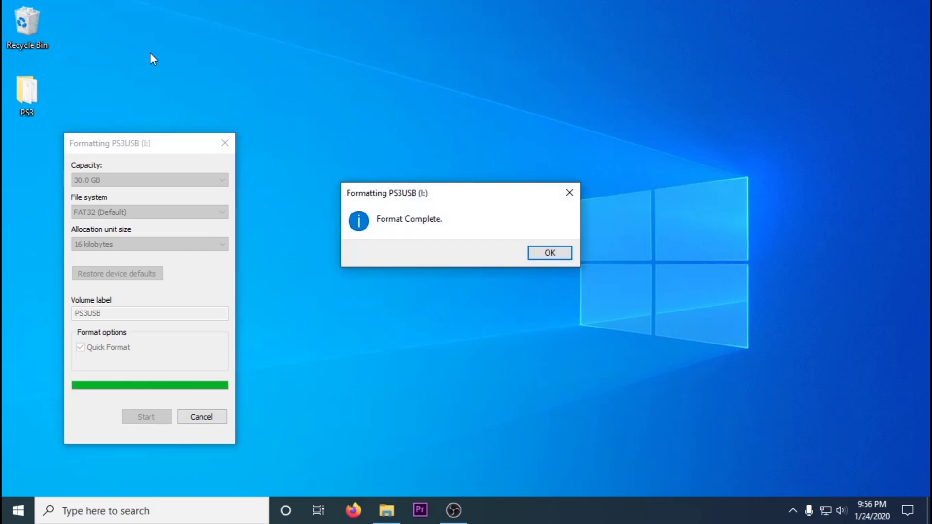
key("Return")
left_click(225, 143)
Extract the NOR_NAND_writer and miniweb archives from the PS3 folder onto the desktop.
double_click(27, 92)
double_click(215, 156)
left_click(850, 8)
left_click_drag(210, 243, 134, 179)
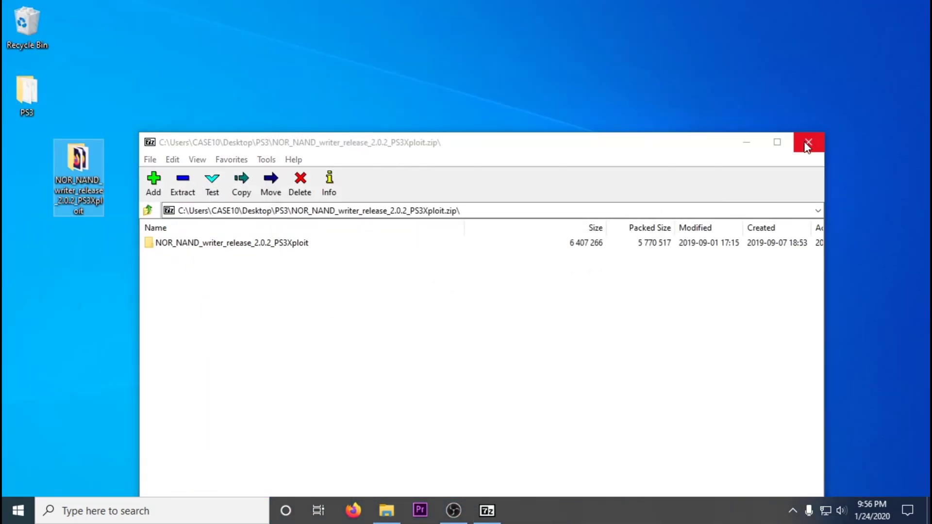
left_click(807, 144)
double_click(466, 119)
left_click_drag(171, 243, 73, 250)
left_click(808, 141)
left_click(732, 9)
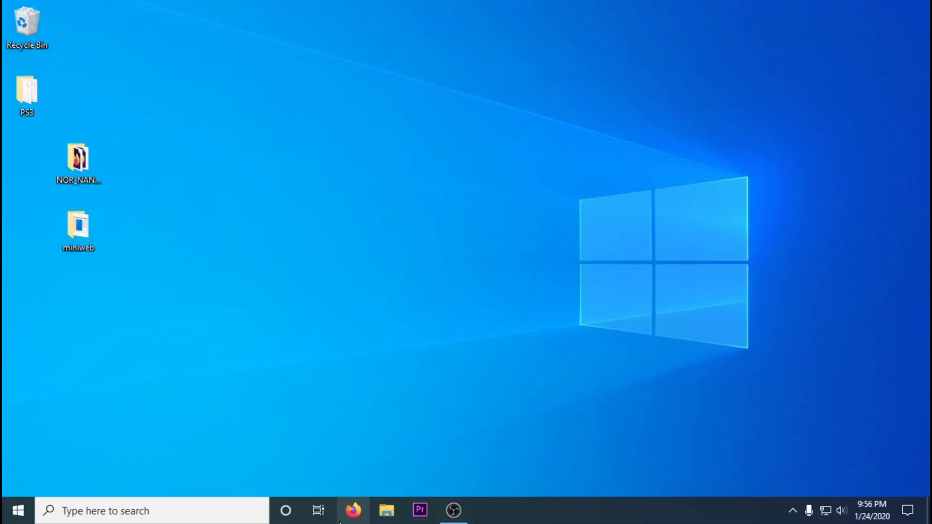
Search the web for 'md5 checker' and download the English Md5Checker ZIP.
left_click(353, 515)
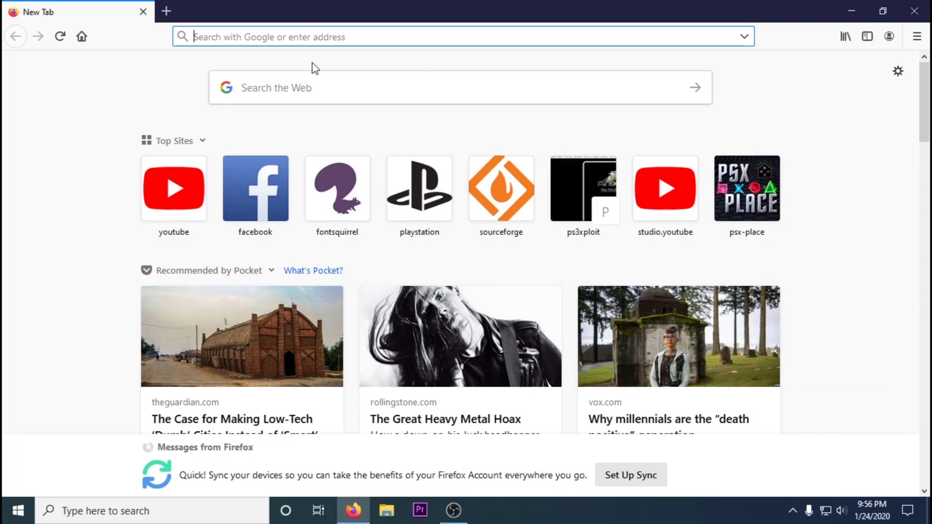
type("md5 checker")
key("Return")
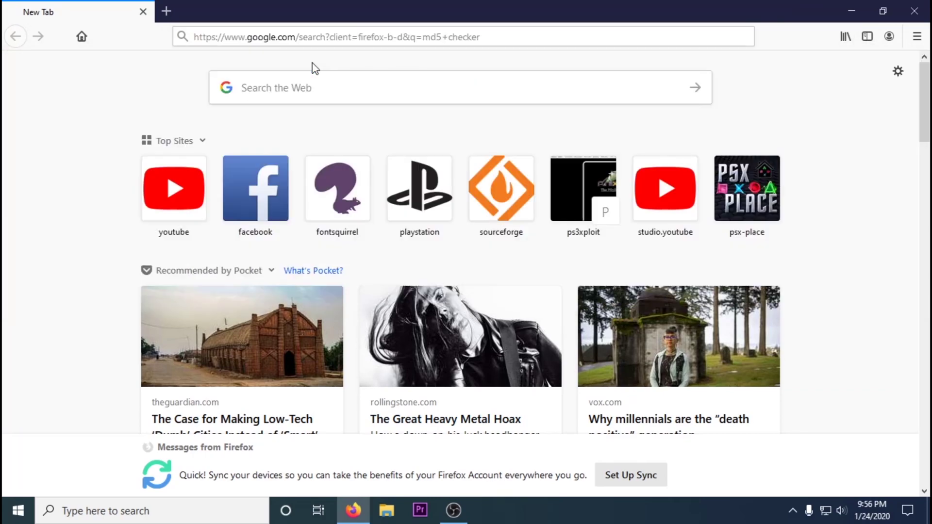
left_click(104, 239)
left_click(249, 183)
left_click(229, 248)
left_click(511, 335)
Open the Md5Checker zip, close Firefox, launch Md5Checker.exe, and open the NOR_NAND writer folder.
left_click(797, 73)
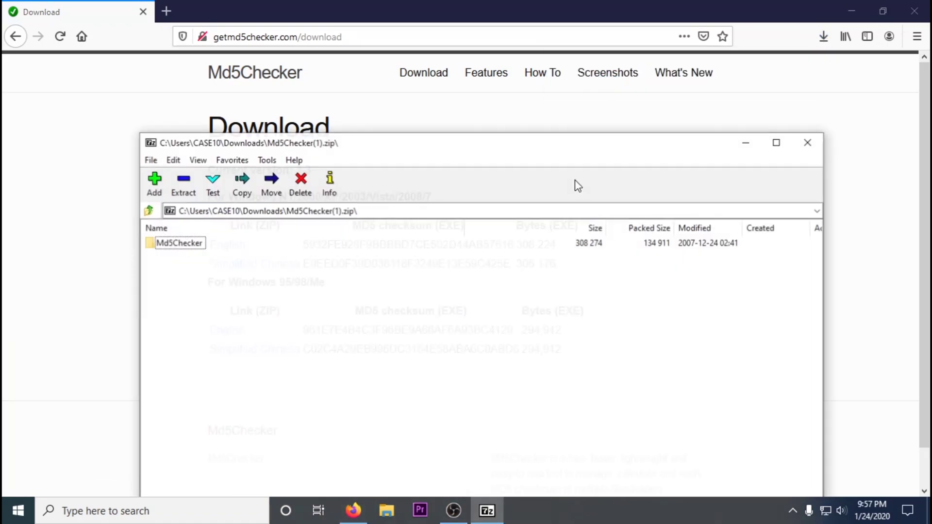
left_click(913, 12)
double_click(185, 248)
double_click(186, 256)
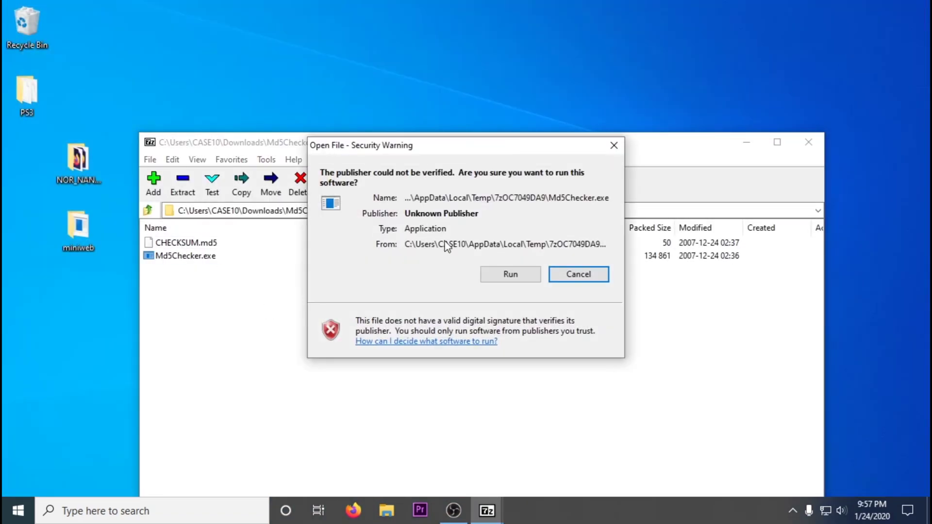
left_click(509, 273)
double_click(61, 160)
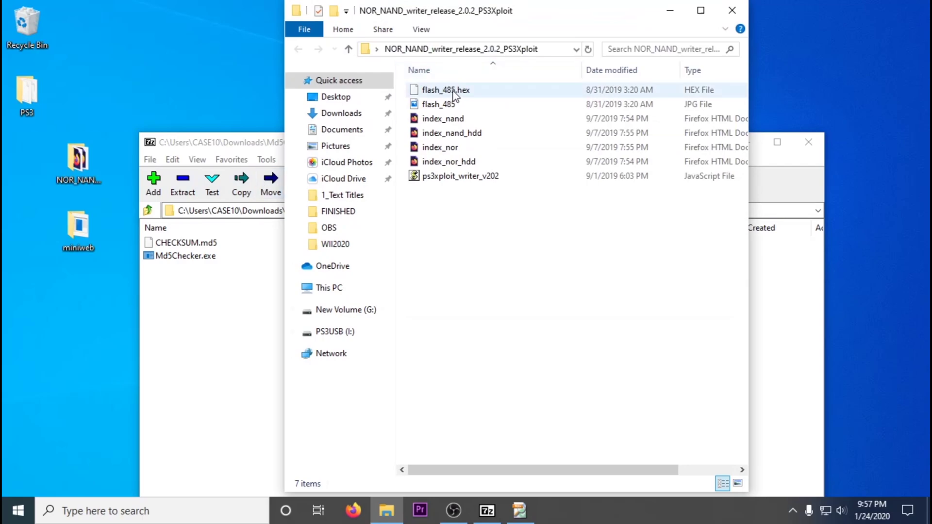
left_click_drag(522, 20, 412, 270)
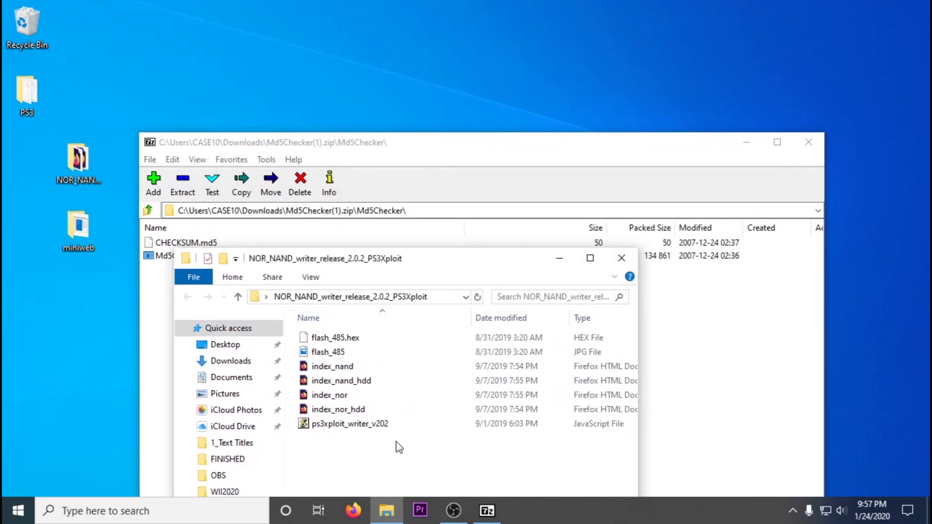
Launch Md5Checker.exe from the archive, allow it to run, and close the archive.
left_click(357, 185)
double_click(181, 256)
left_click(506, 275)
left_click_drag(344, 119, 791, 135)
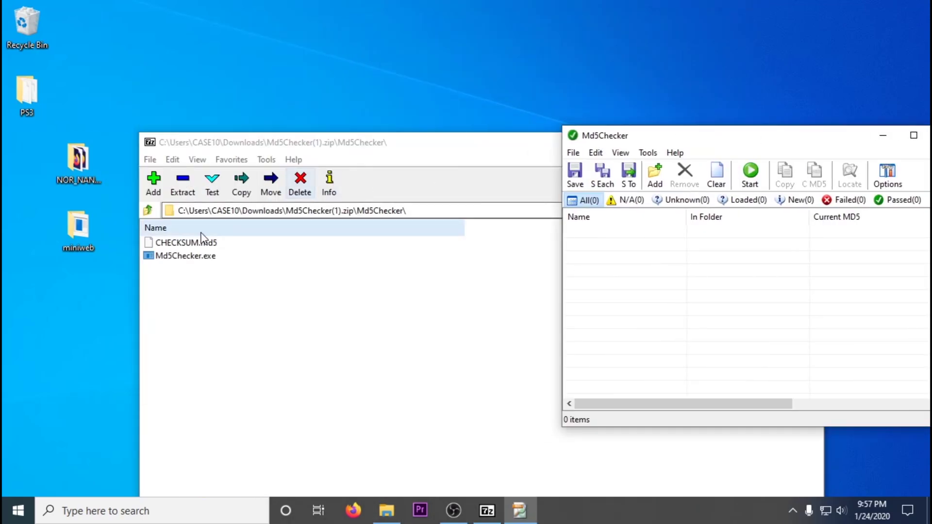
left_click_drag(206, 146, 33, 191)
left_click(635, 187)
Hash flash_485.hex in Md5Checker (2D74B066…) and open the index_nor page in Firefox.
left_click_drag(304, 251, 240, 223)
left_click_drag(250, 300, 602, 294)
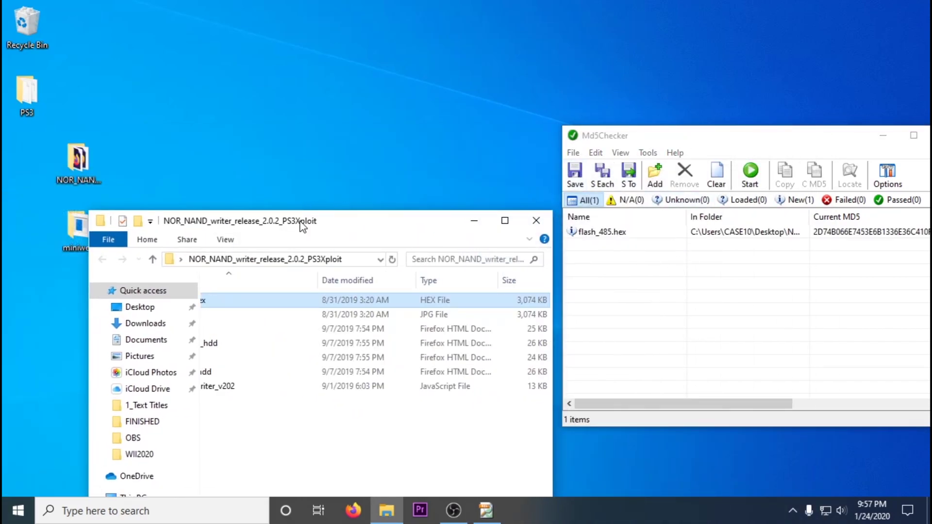
double_click(333, 348)
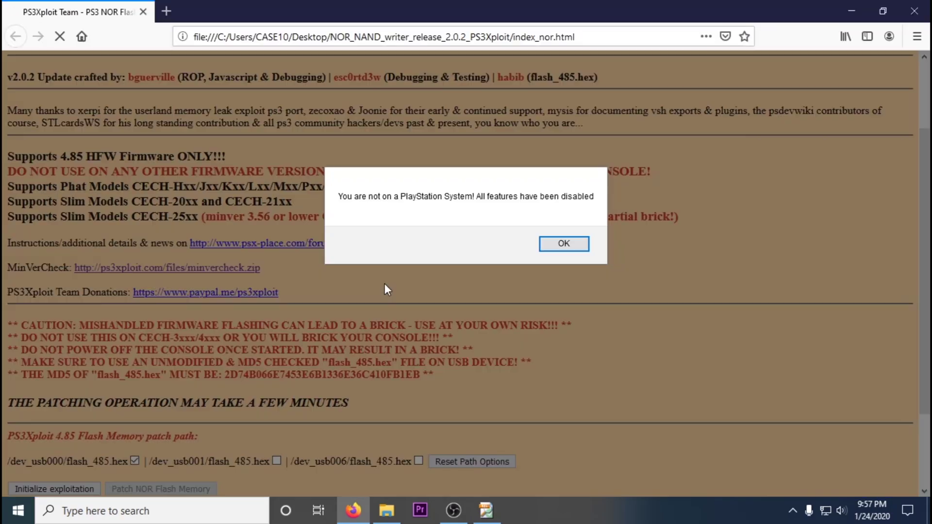
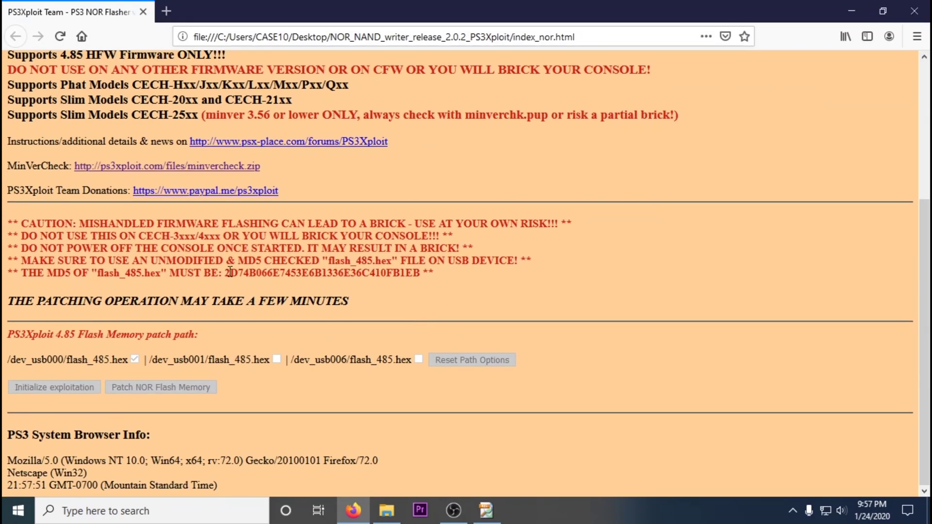
Copy the expected MD5 from the page and paste it into flash_485.hex's Md5Checker comparison.
right_click(350, 272)
left_click(367, 287)
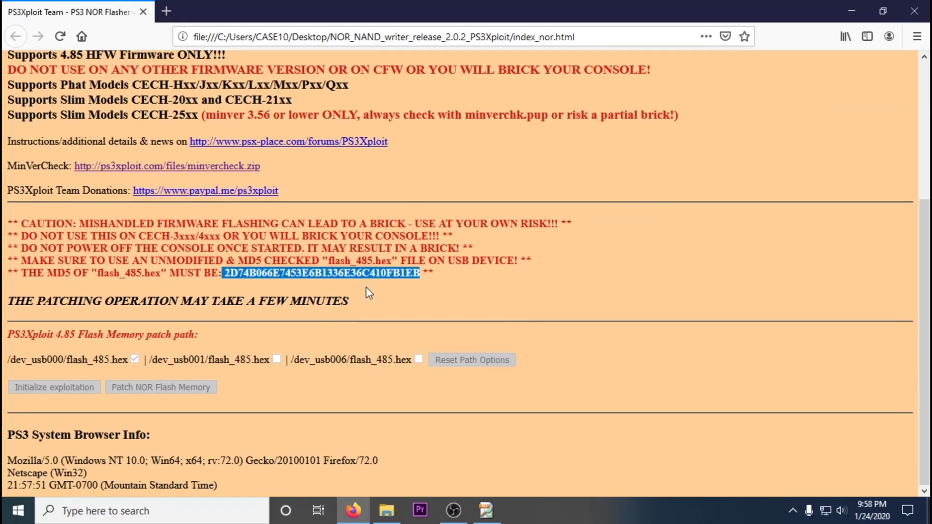
left_click(849, 11)
left_click_drag(752, 134, 507, 130)
left_click(670, 129)
double_click(441, 100)
left_click(394, 120)
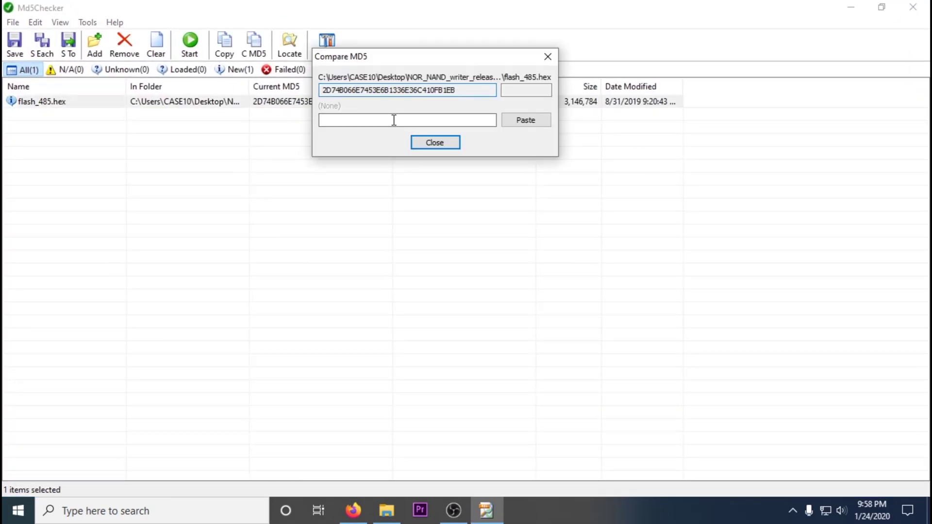
right_click(394, 120)
left_click(430, 177)
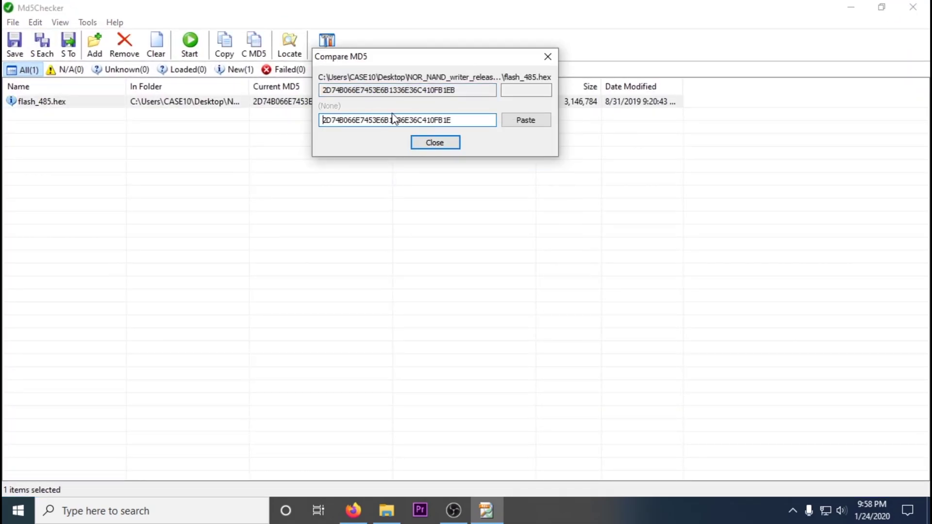
left_click(547, 56)
Copy the MD5 again from index_nor and paste it into flash_485.hex's Compare MD5 field.
left_click(486, 510)
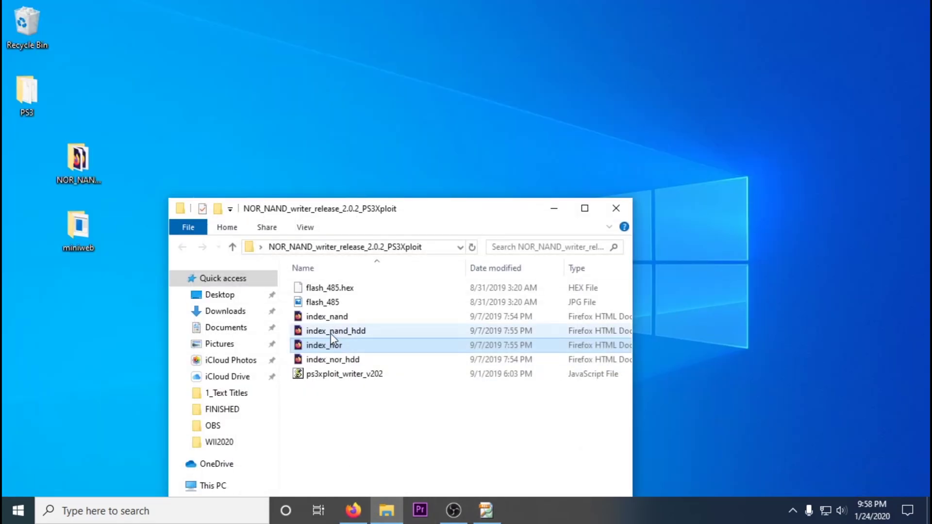
double_click(345, 346)
key("Return")
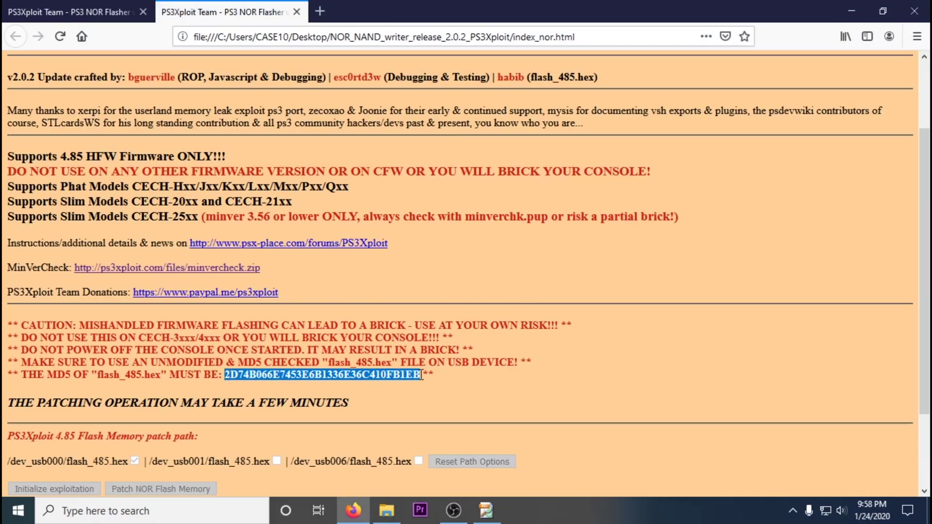
right_click(422, 375)
left_click(429, 370)
left_click(486, 510)
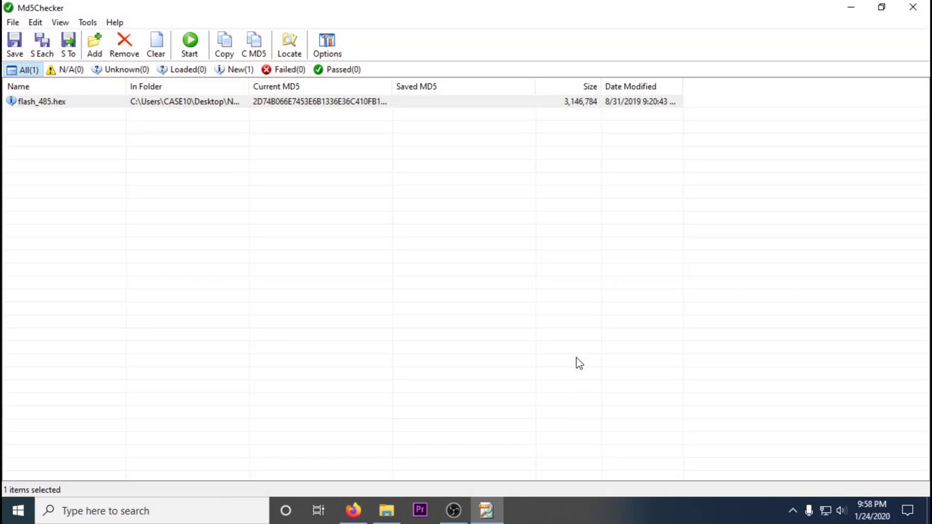
double_click(412, 108)
right_click(303, 122)
left_click(333, 181)
Close Md5Checker and copy flash_485.hex onto the PS3USB drive.
left_click(411, 142)
left_click(913, 8)
left_click_drag(321, 208, 432, 54)
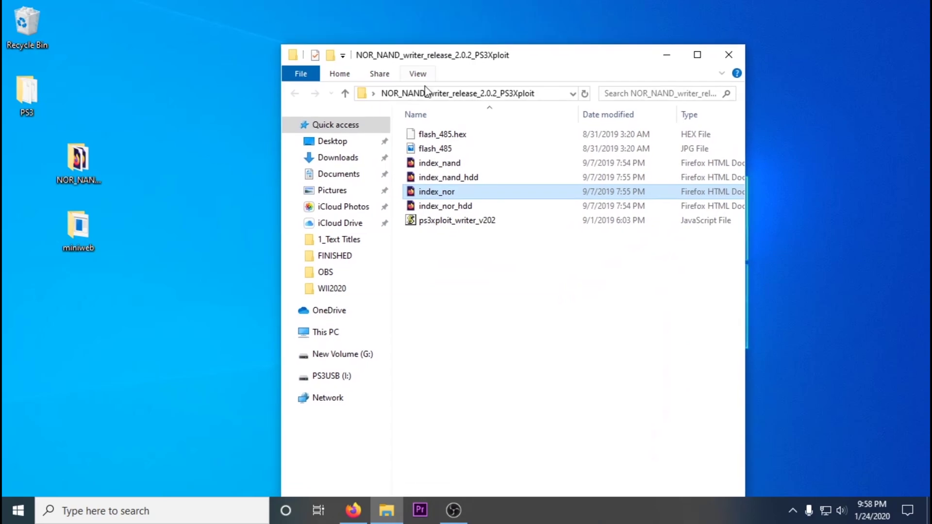
left_click_drag(437, 134, 332, 357)
left_click(334, 376)
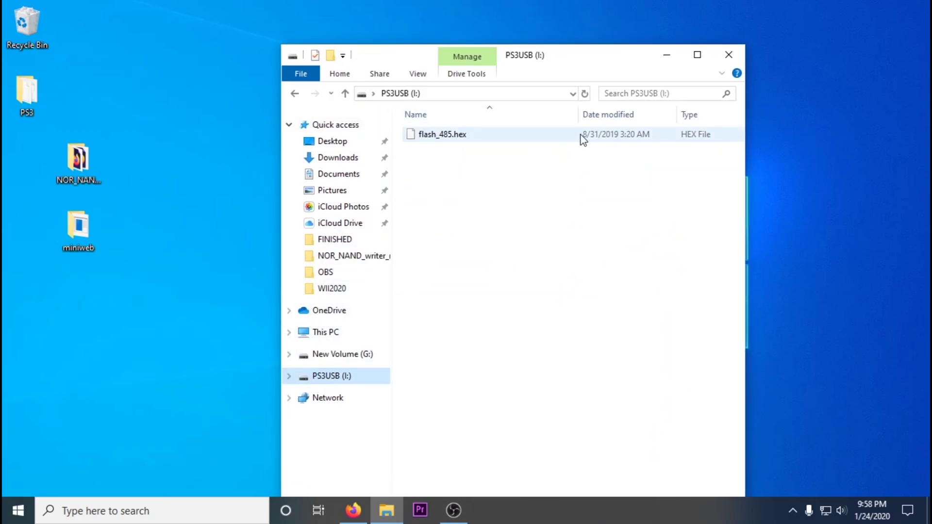
left_click(729, 54)
Delete all existing files from miniweb's htdocs folder.
double_click(77, 228)
double_click(431, 92)
key("ctrl+a")
right_click(437, 104)
left_click(471, 304)
Copy index_nor, ps3xploit_writer_v202 and flash_485 from NOR_NAND into htdocs, then close the folder.
double_click(78, 160)
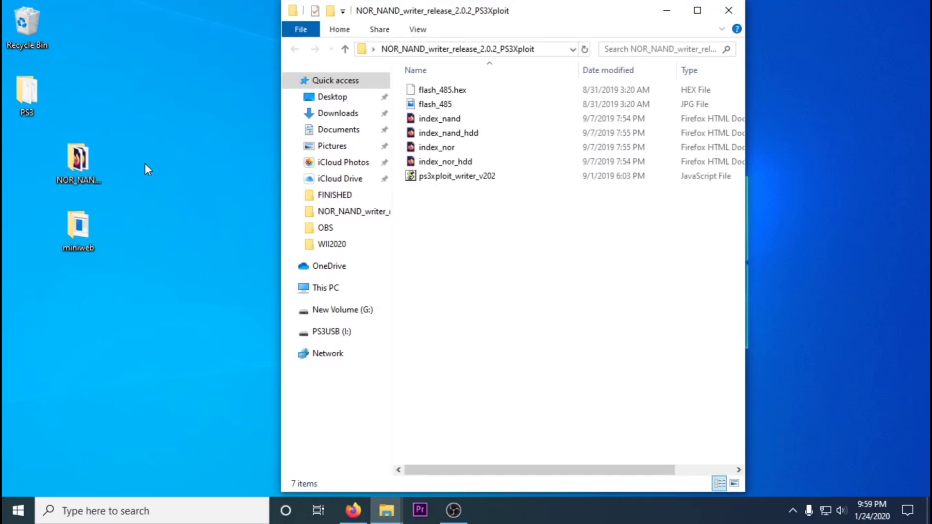
left_click(442, 177)
left_click(437, 147, "ctrl")
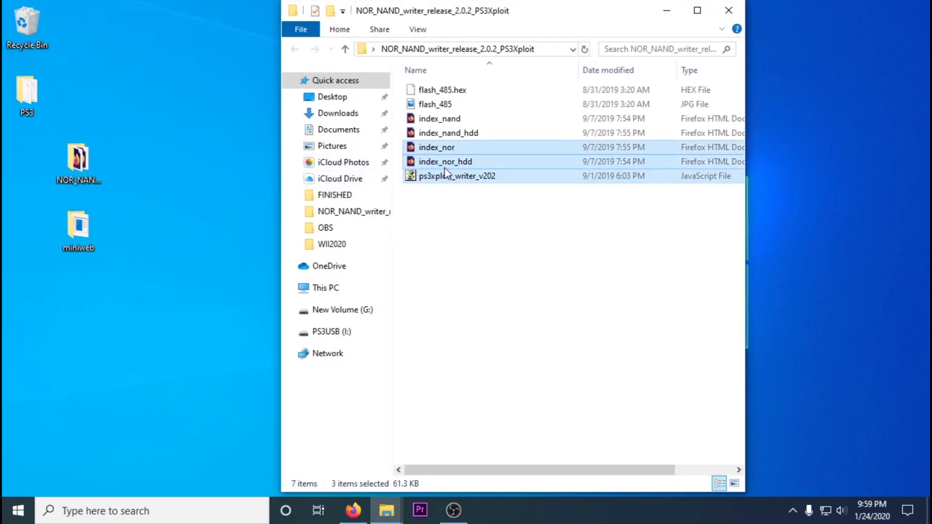
left_click_drag(389, 11, 71, 68)
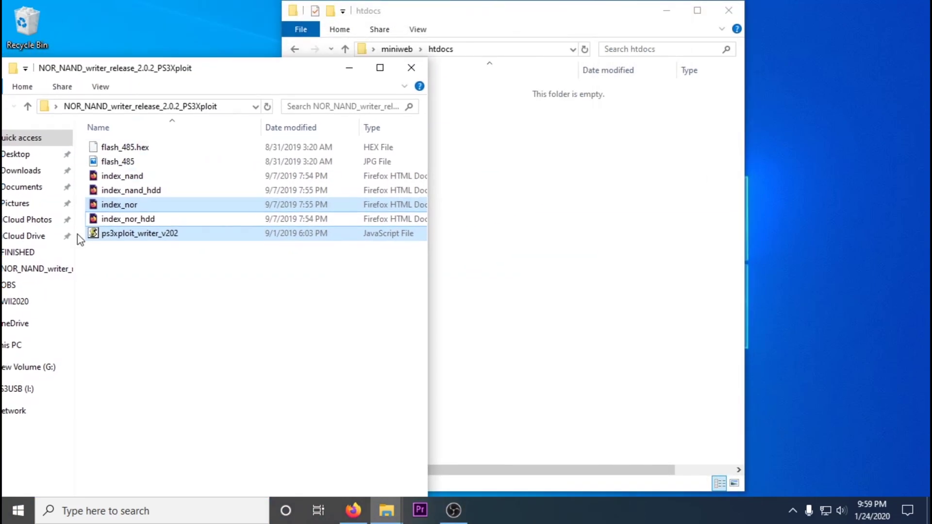
left_click_drag(160, 213, 495, 210)
left_click_drag(119, 162, 459, 175)
left_click_drag(262, 67, 198, 114)
left_click(348, 94)
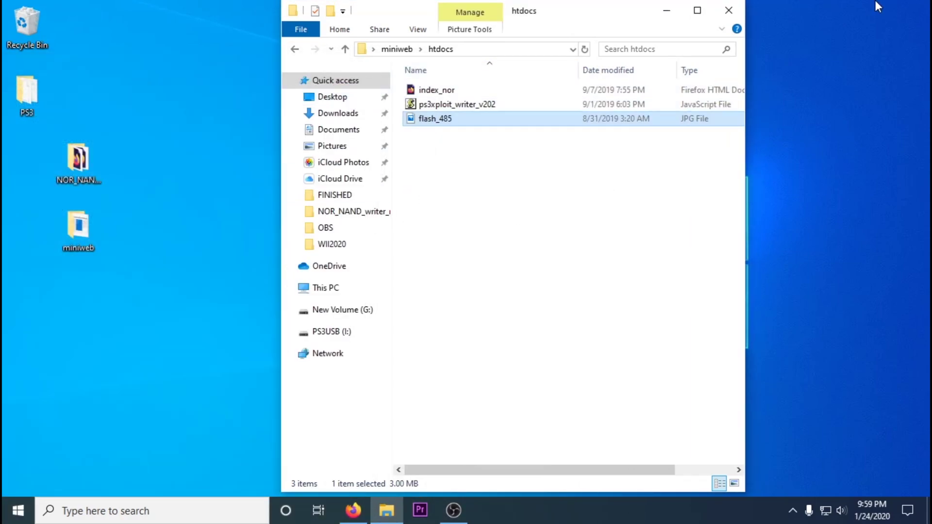
Start the miniweb server by running miniweb.exe from Command Prompt.
left_click(729, 11)
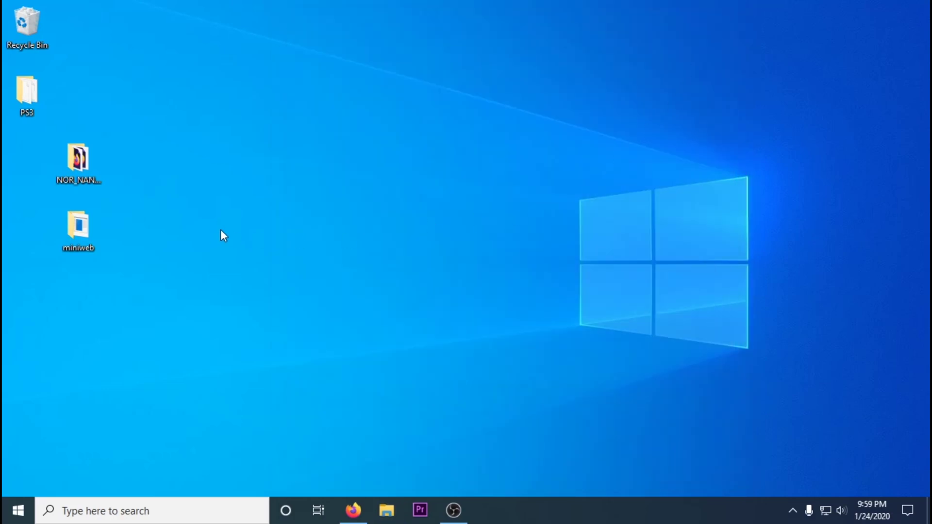
double_click(89, 226)
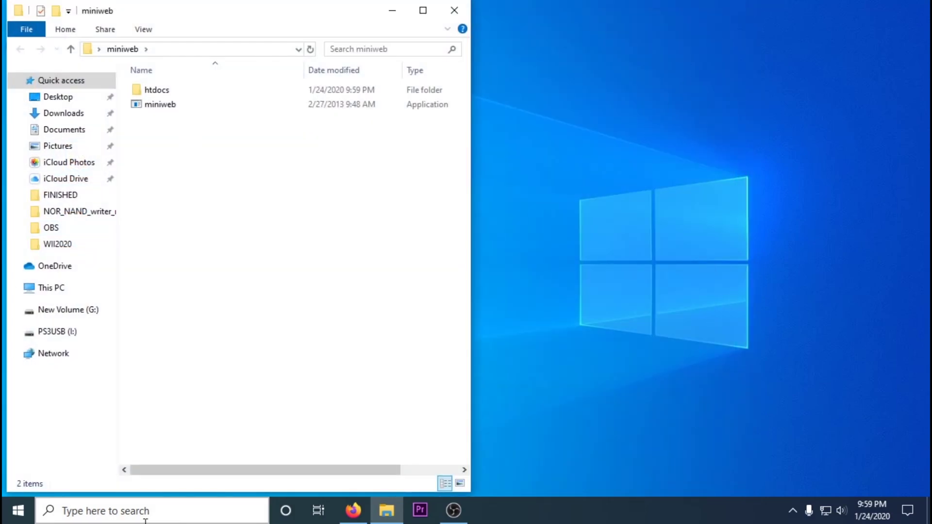
left_click(139, 518)
type("cmd")
left_click(121, 133)
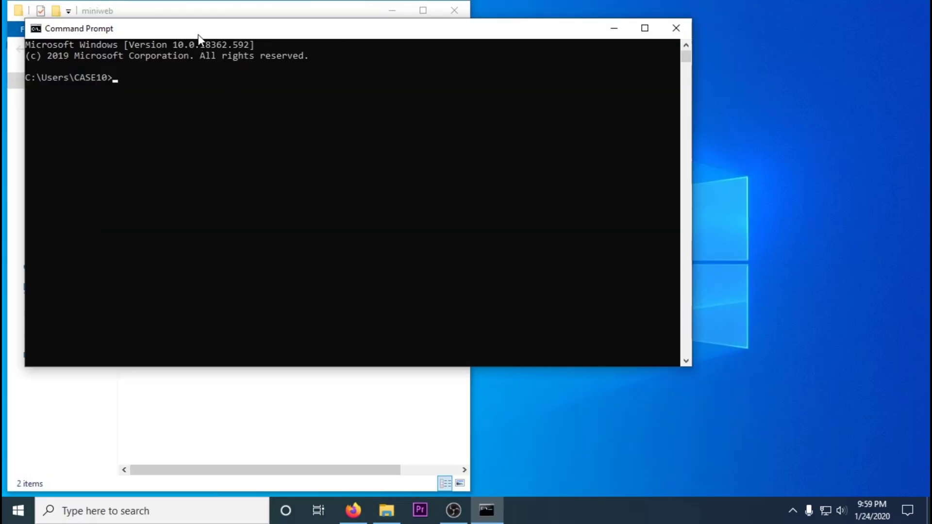
left_click_drag(160, 104, 269, 232)
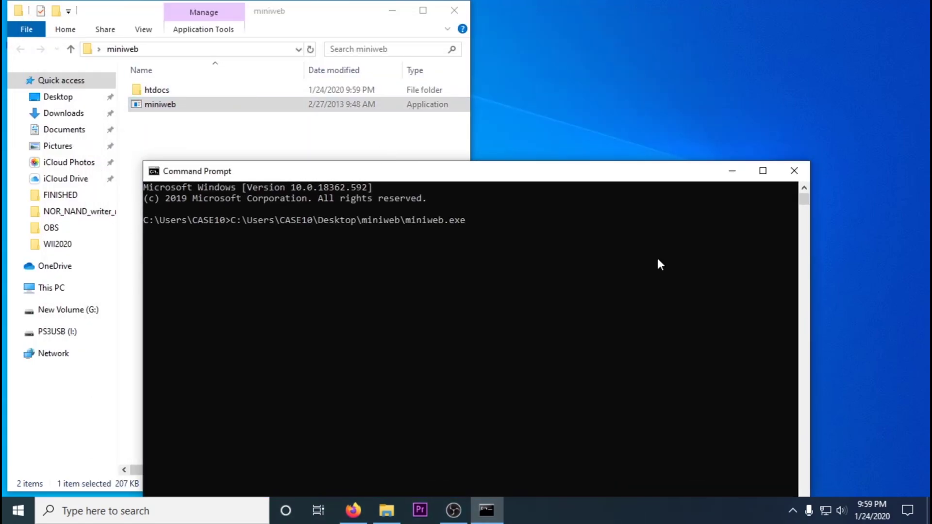
key("Return")
Move the command window to the top-left and bring up the PS3 capture window.
left_click(454, 12)
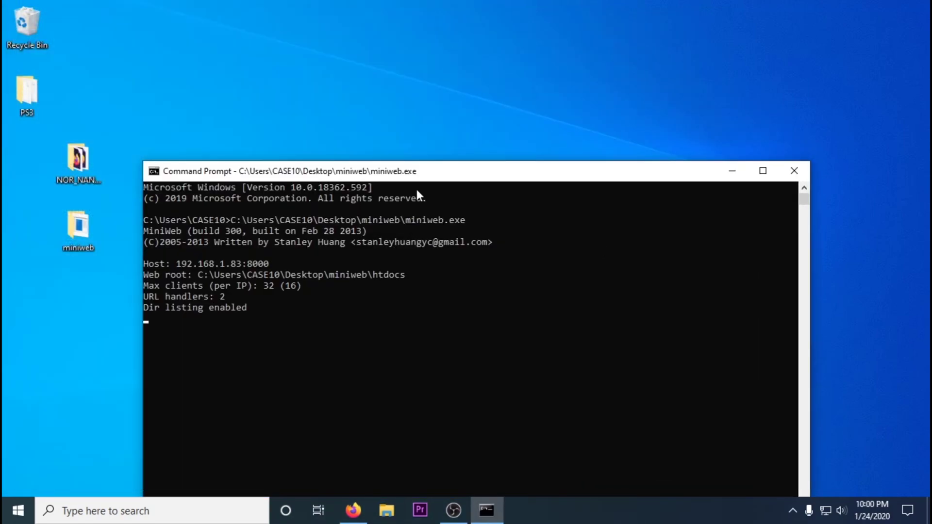
left_click_drag(392, 176, 251, 16)
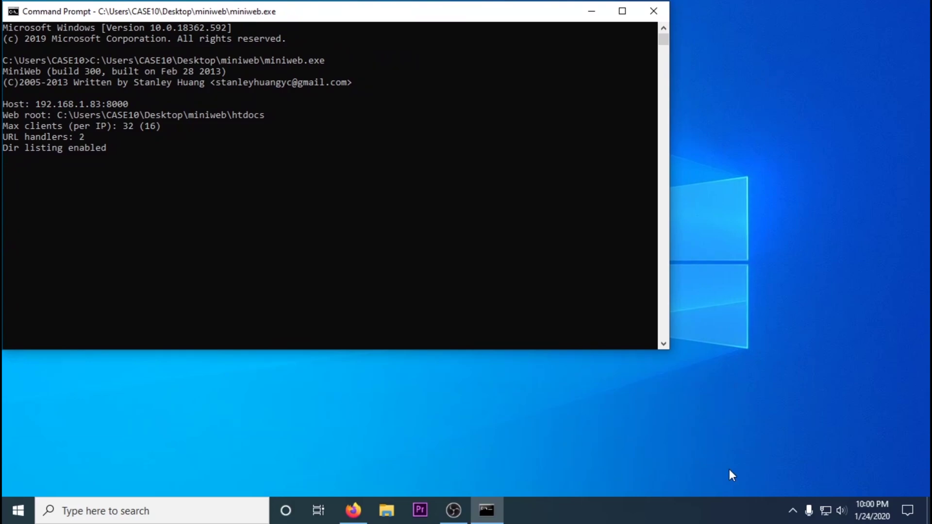
left_click(793, 510)
left_click(780, 481)
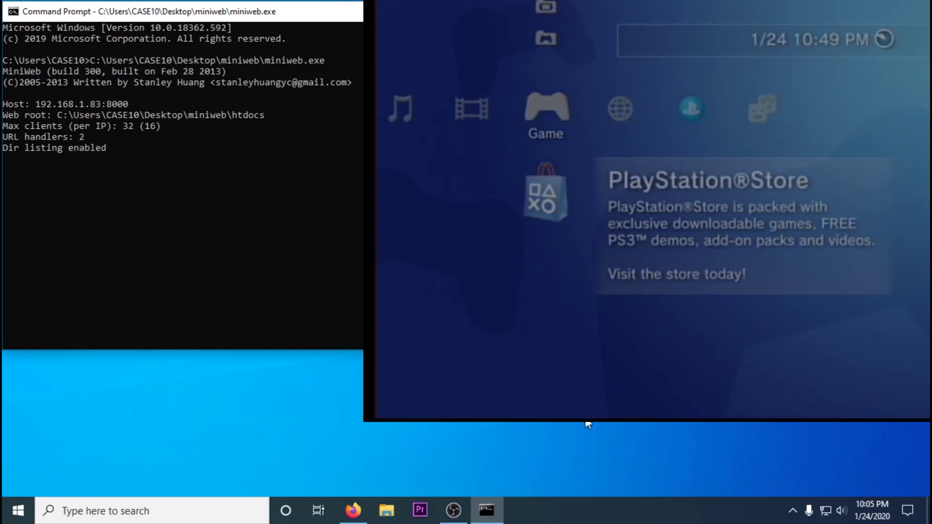
Check the PS3's IP address in Settings > System Settings > System Information.
key("Left")
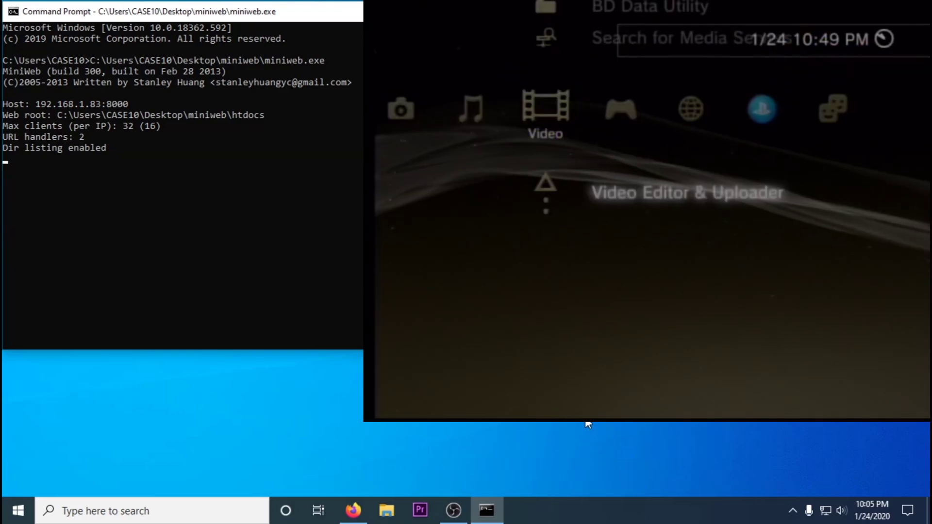
key("Left")
key("Left")
key("Left")
key("Down")
key("Down")
key("Down")
key("Down")
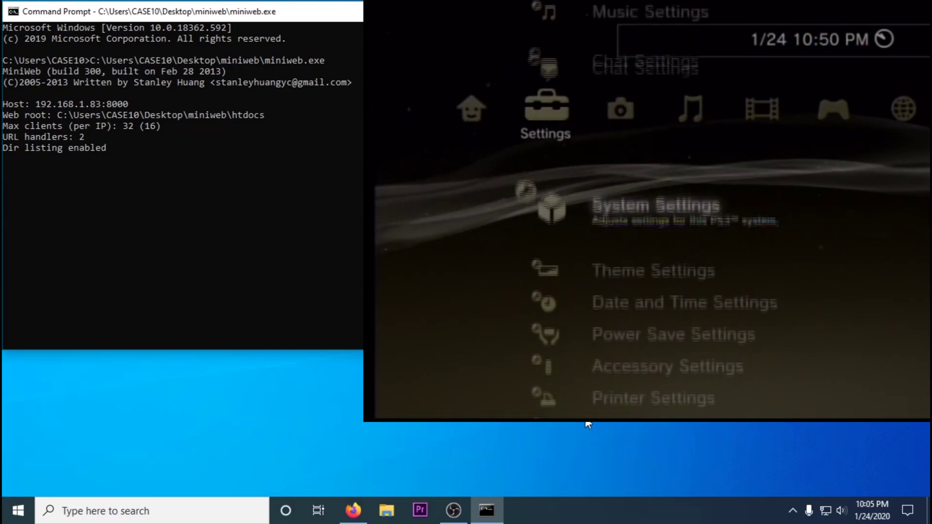
key("Return")
key("Down")
key("Down")
key("Down")
key("Down")
key("Down")
key("Down")
key("Down")
key("Down")
key("Down")
key("Down")
key("Down")
key("Down")
key("Down")
key("Down")
key("Return")
key("BackSpace")
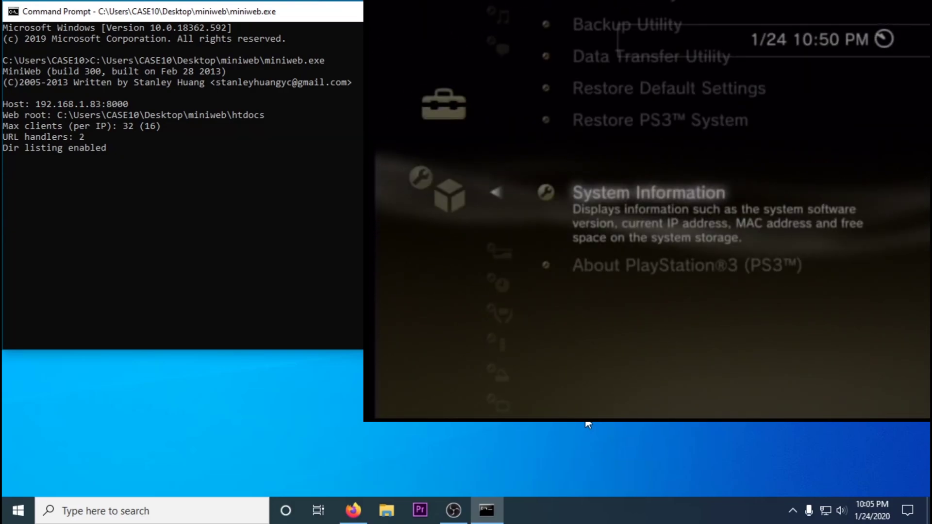
key("Up")
key("Up")
key("Up")
key("Up")
key("BackSpace")
Launch the Internet Browser from the Network column, showing error 80710102.
key("Right")
key("Right")
key("Right")
key("Right")
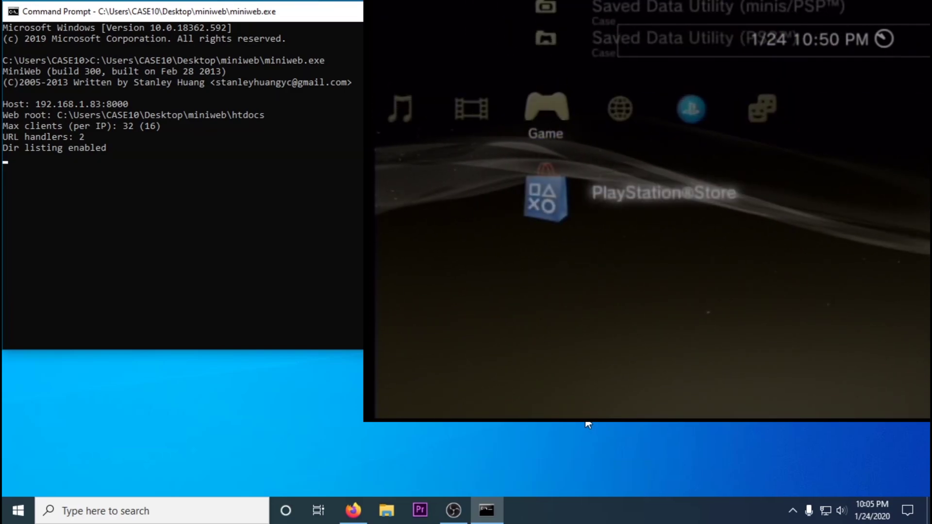
key("Left")
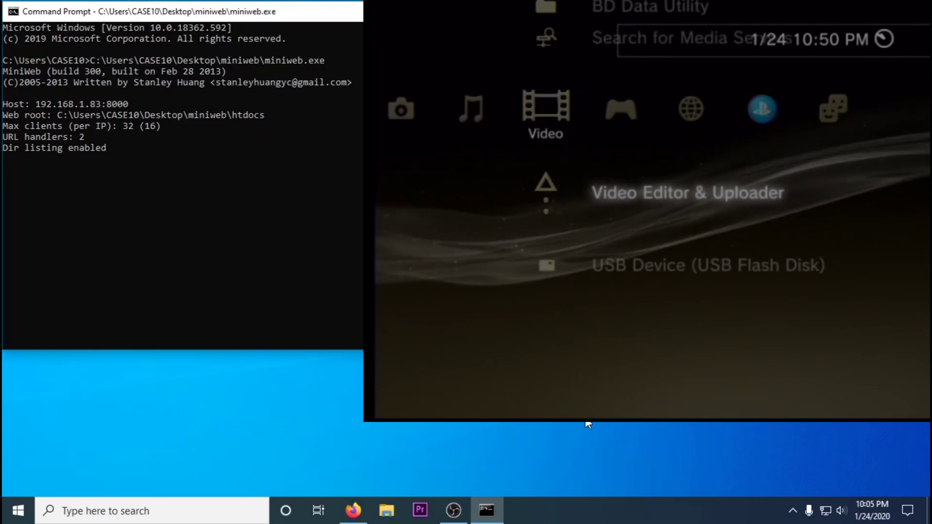
key("Right")
key("Right")
key("Return")
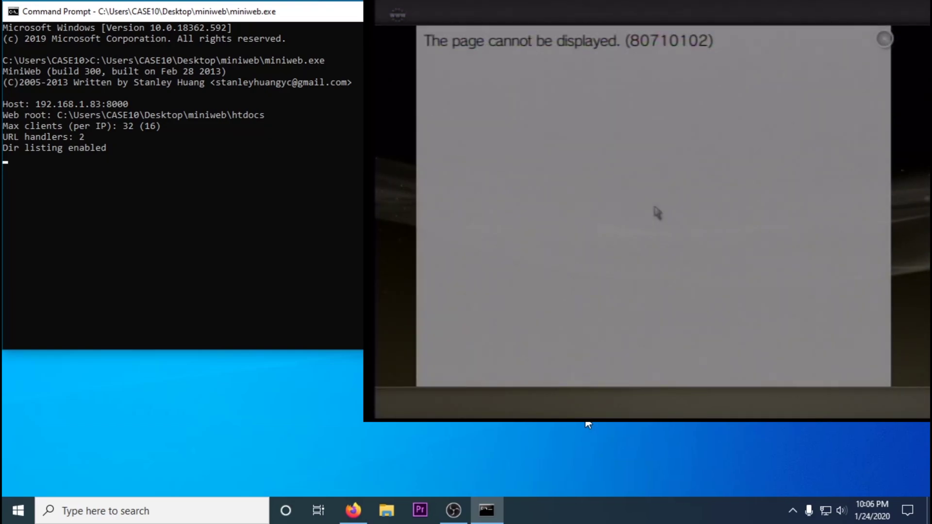
key("BackSpace")
key("BackSpace")
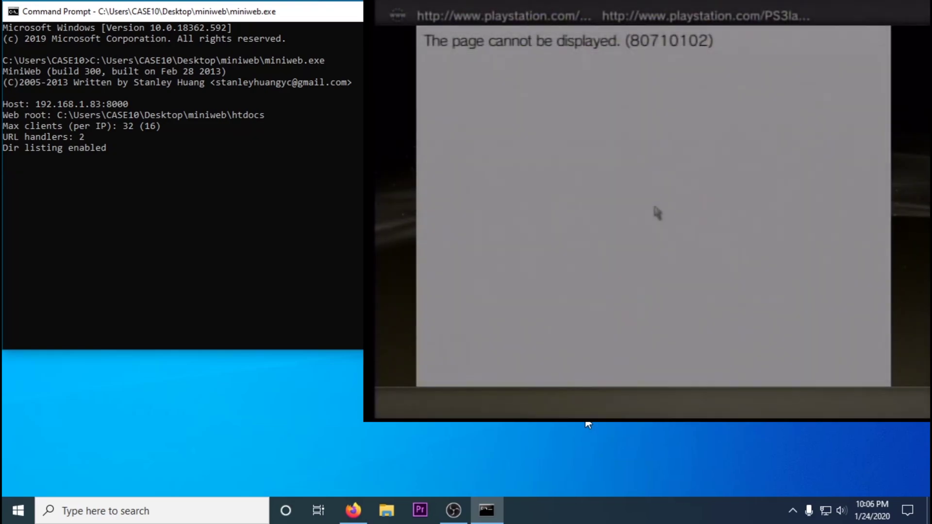
key("BackSpace")
Close the browser and start Internet Connection Settings under Network Settings.
key("Return")
key("Left")
key("Left")
key("Left")
key("Left")
key("Left")
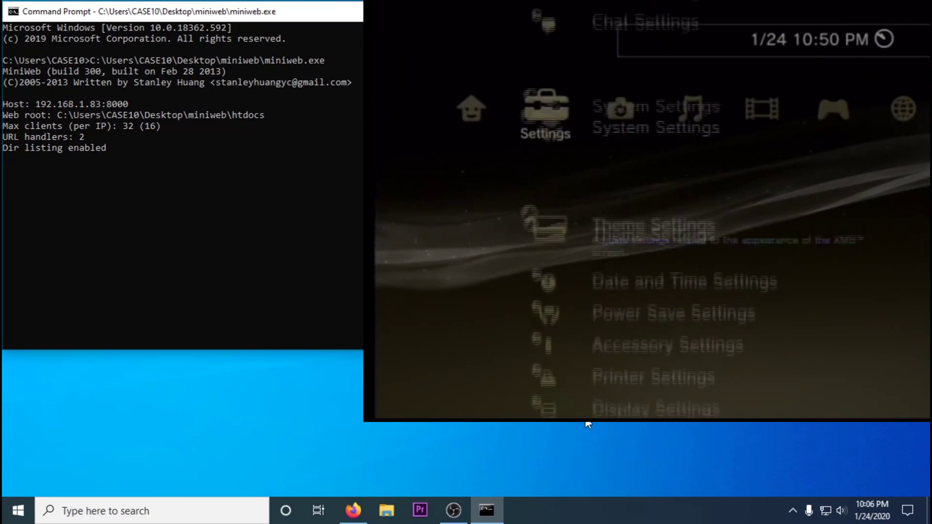
key("Down")
key("Down")
key("Down")
key("Down")
key("Down")
key("Down")
key("Down")
key("Down")
key("Down")
key("Return")
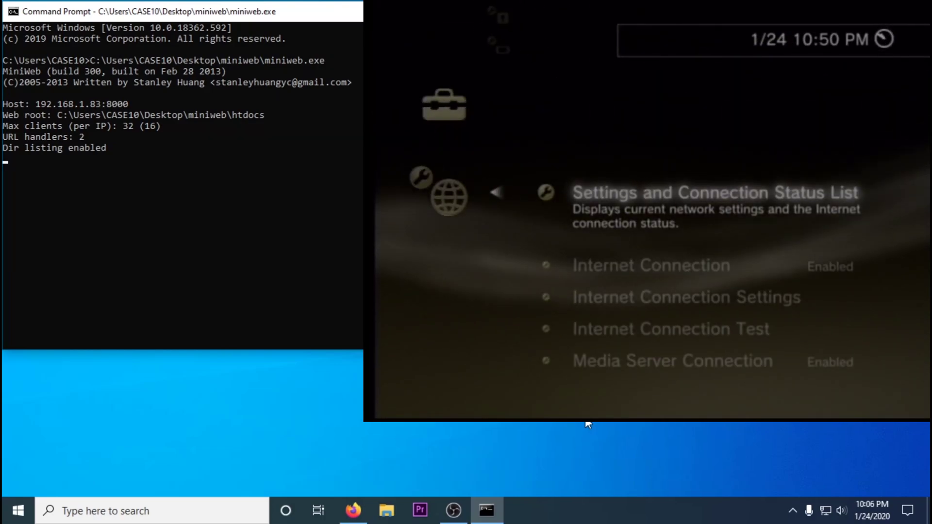
key("Down")
key("Down")
key("Return")
key("Return")
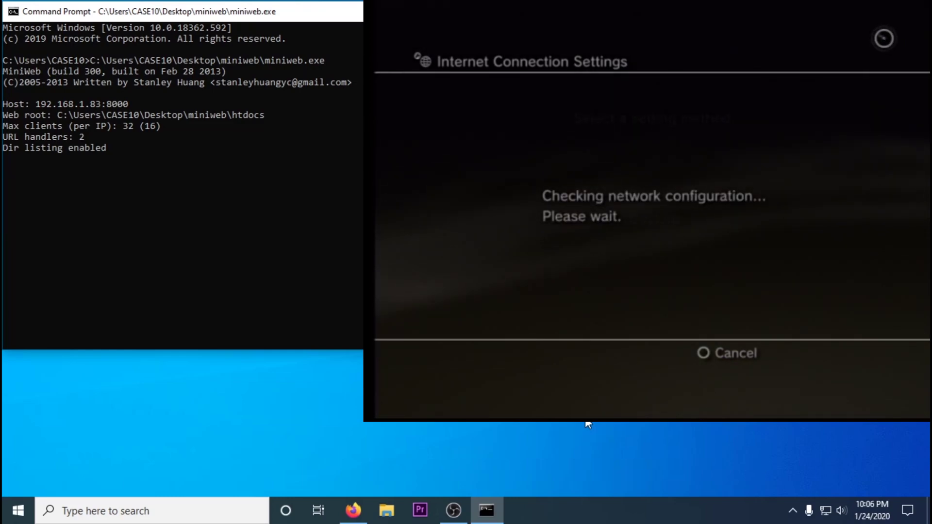
Choose Wireless, select the TELUSWiFi2549 access point and enter its WPA key.
key("Down")
key("Return")
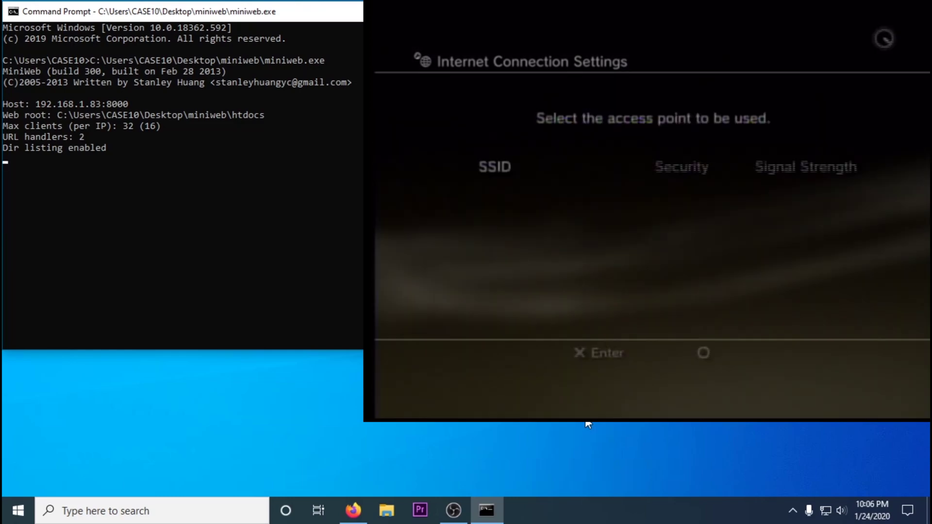
key("Return")
key("Escape")
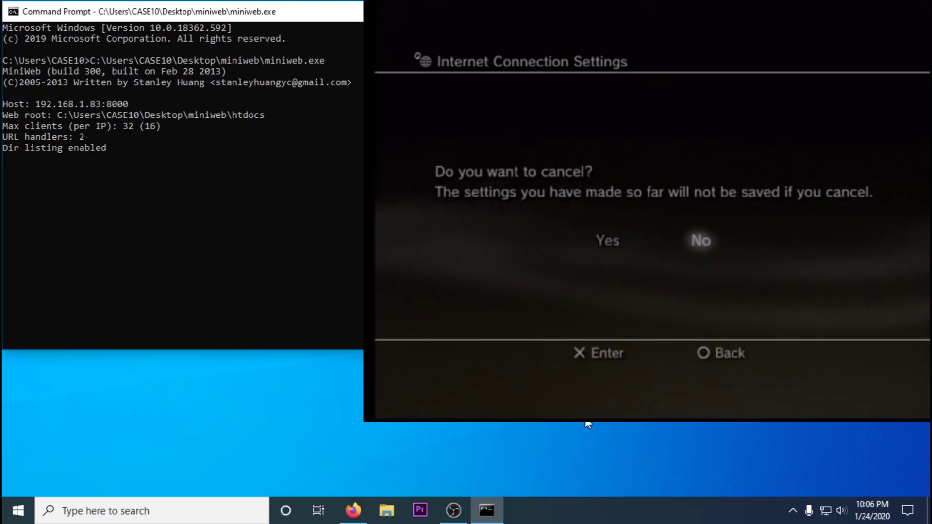
key("Return")
key("Return")
key("Return")
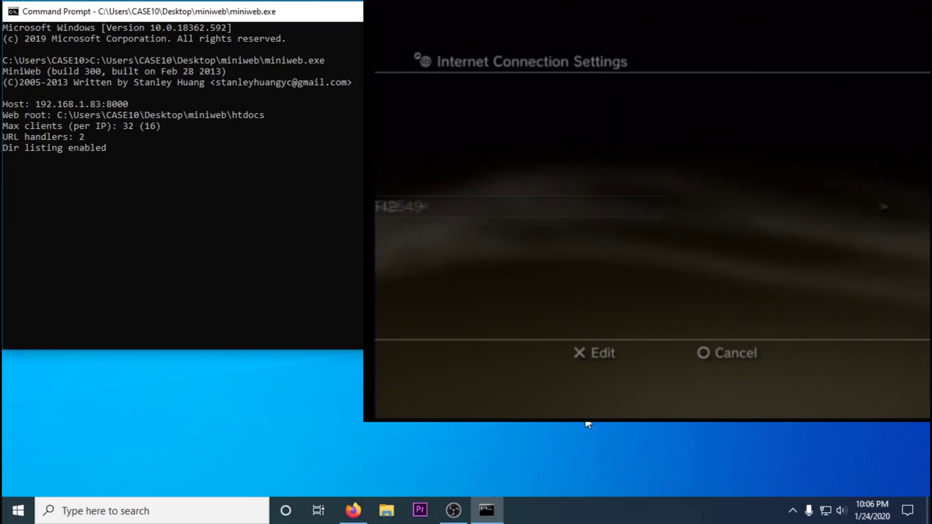
key("Return")
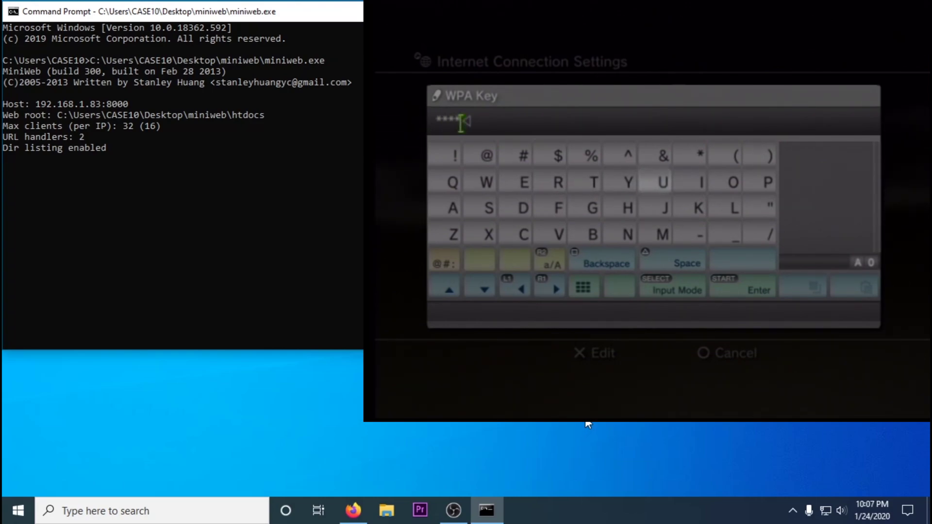
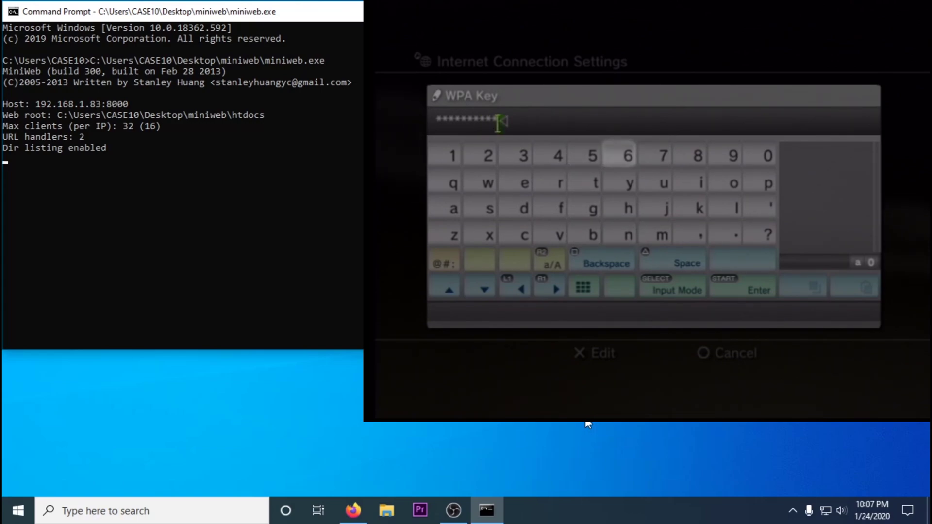
key("Return")
Save the wireless settings and run the connection test.
key("Right")
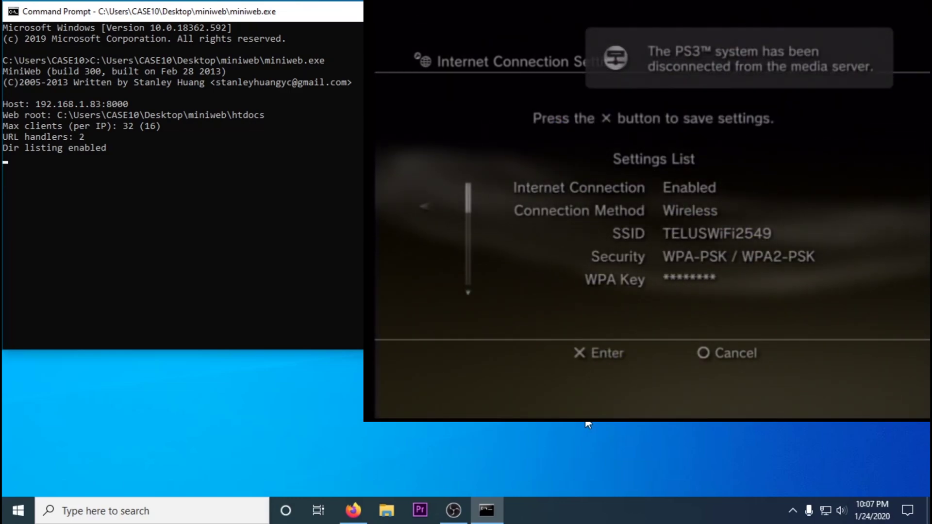
key("Escape")
key("Return")
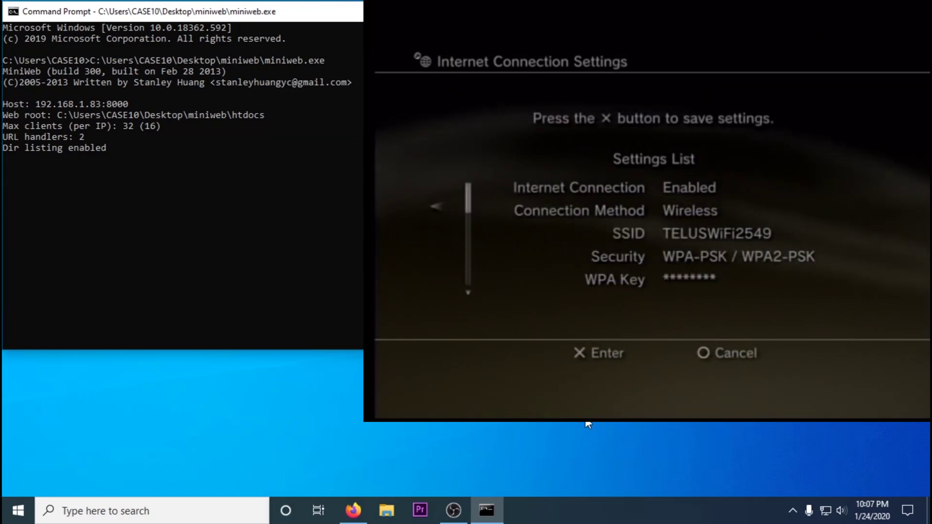
key("Return")
key("Return")
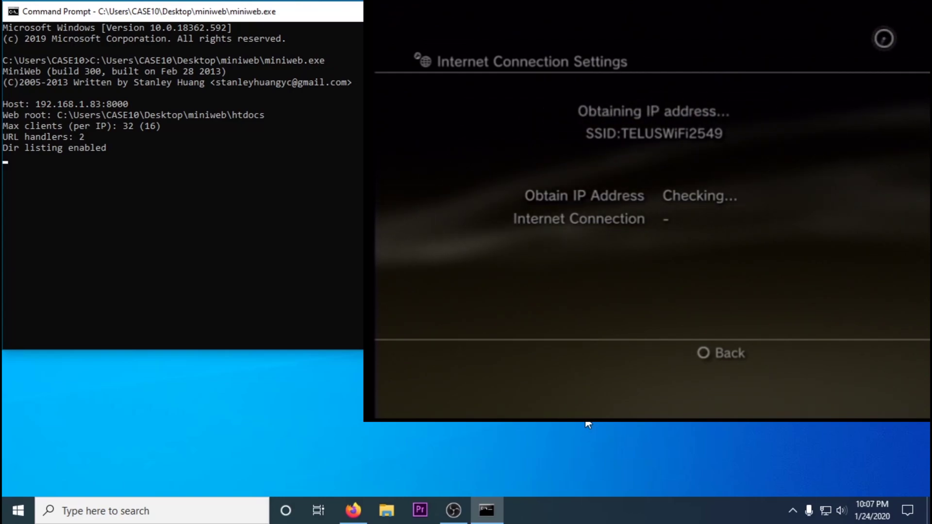
Launch the Internet Browser and open its Tools > Home Page settings.
key("Escape")
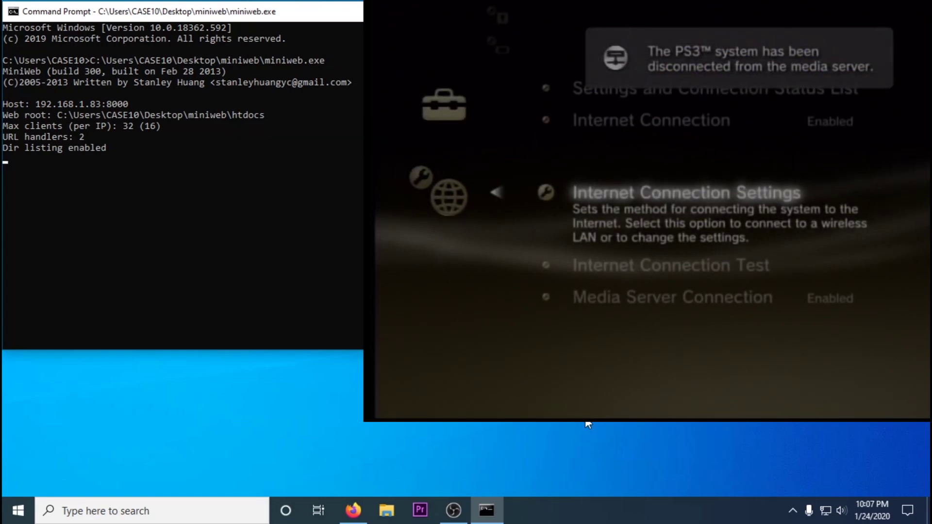
key("Escape")
key("Right")
key("Right")
key("Right")
key("Right")
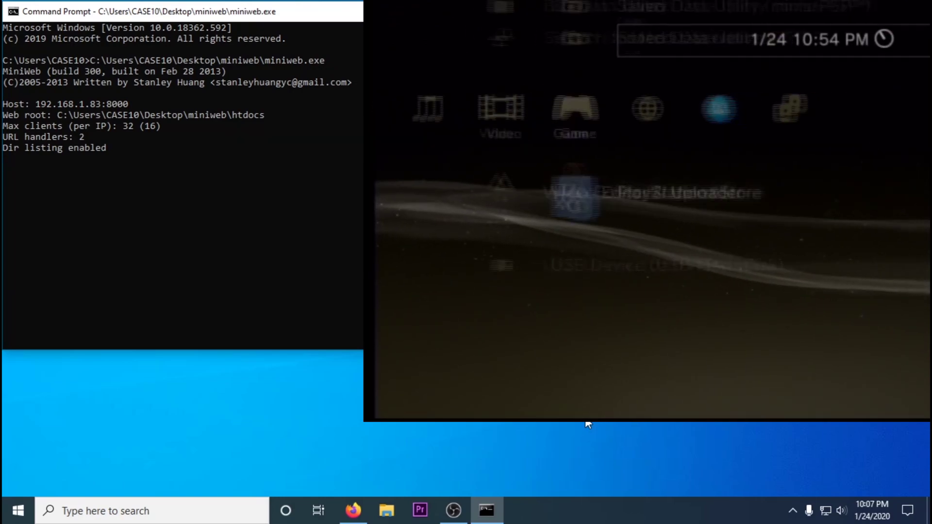
key("Right")
key("Return")
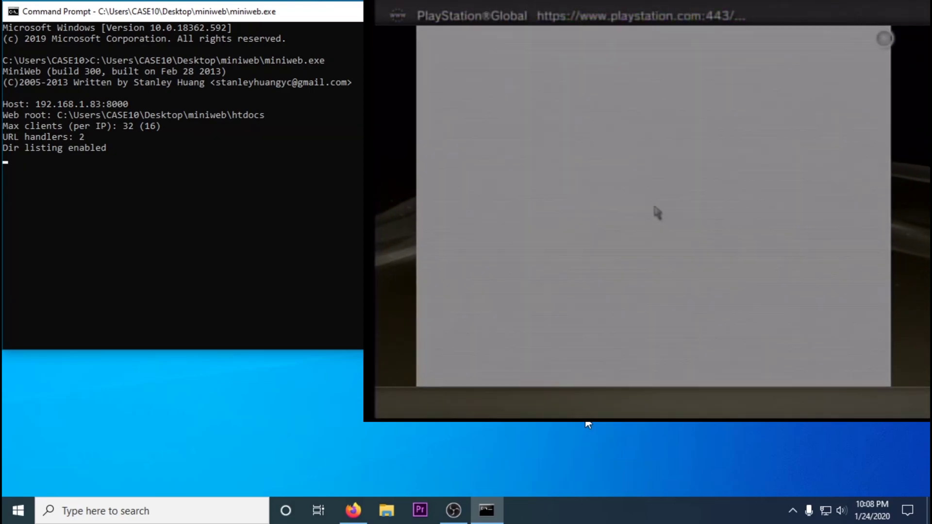
key("Tab")
key("Up")
key("Right")
key("Down")
key("Down")
key("Down")
key("Down")
key("Down")
key("Return")
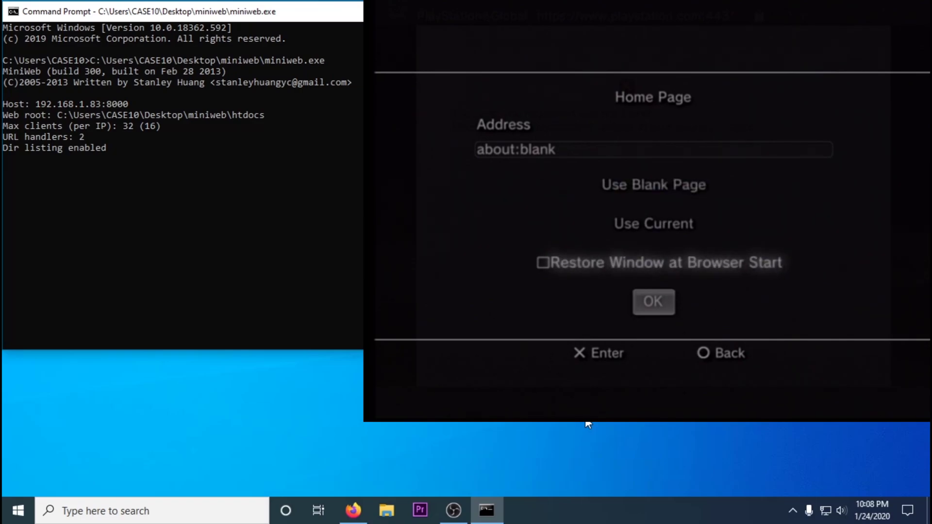
Relaunch the browser and set the home page to a blank about:blank page.
key("Escape")
key("Return")
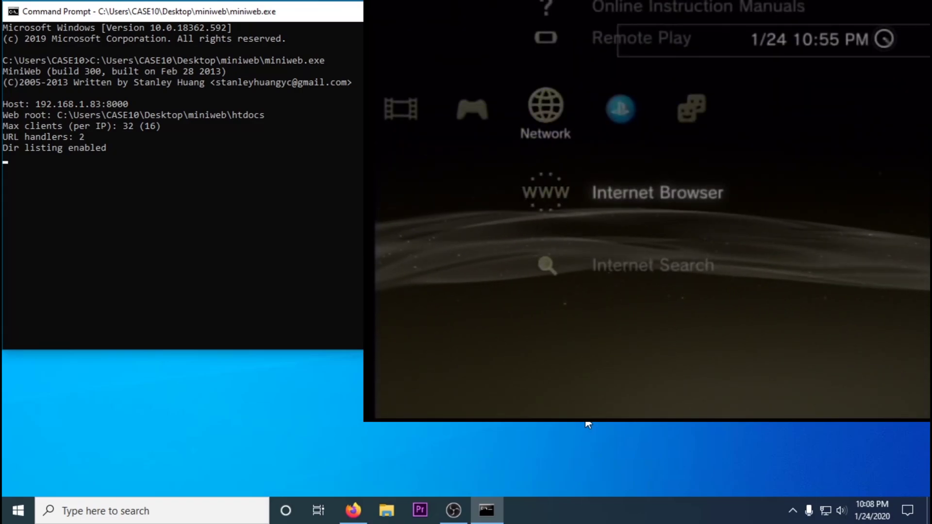
key("Return")
key("Tab")
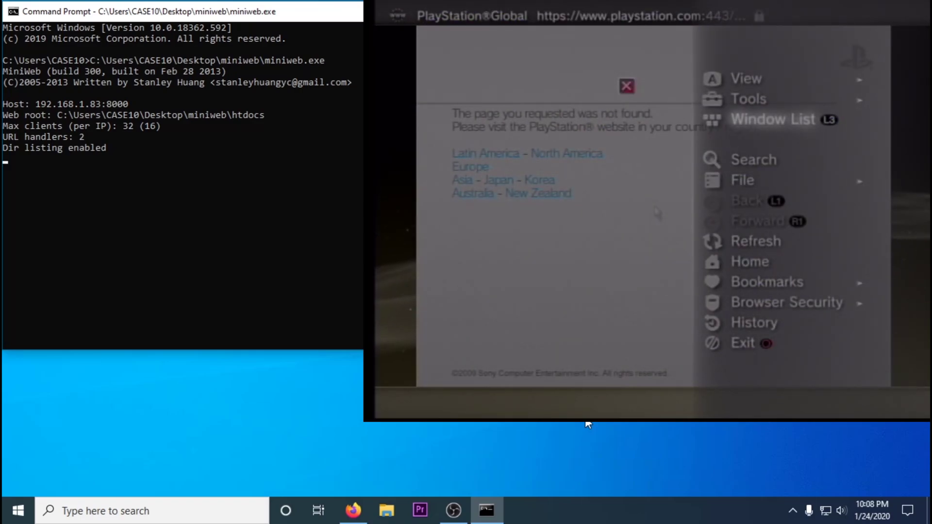
key("Down")
key("Down")
key("Return")
Delete the browser's search history via Tools.
key("Tab")
key("Up")
key("Up")
key("Return")
key("Down")
key("Down")
key("Down")
key("Down")
key("Down")
key("Down")
key("Down")
key("Down")
key("Return")
key("Return")
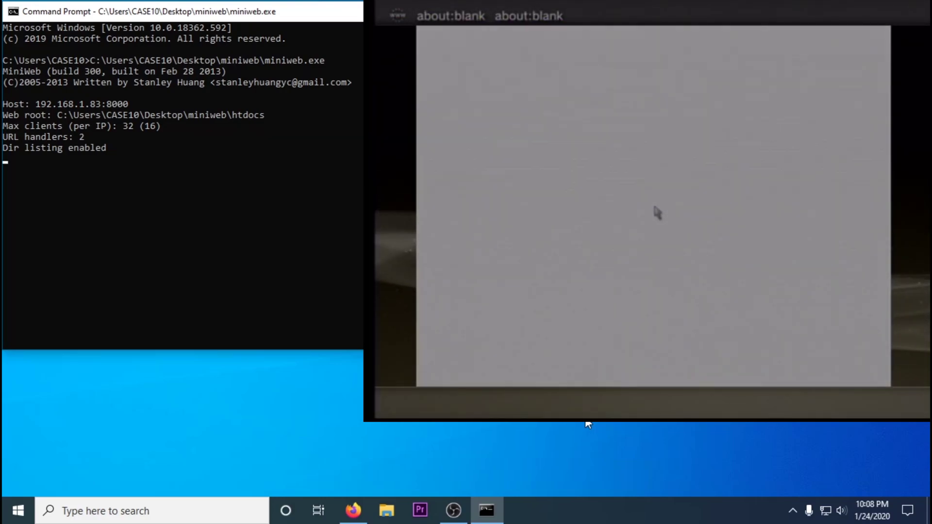
key("Tab")
key("Up")
Delete the cache memory and exit the browser.
key("Return")
key("Down")
key("Down")
key("Down")
key("Down")
key("Return")
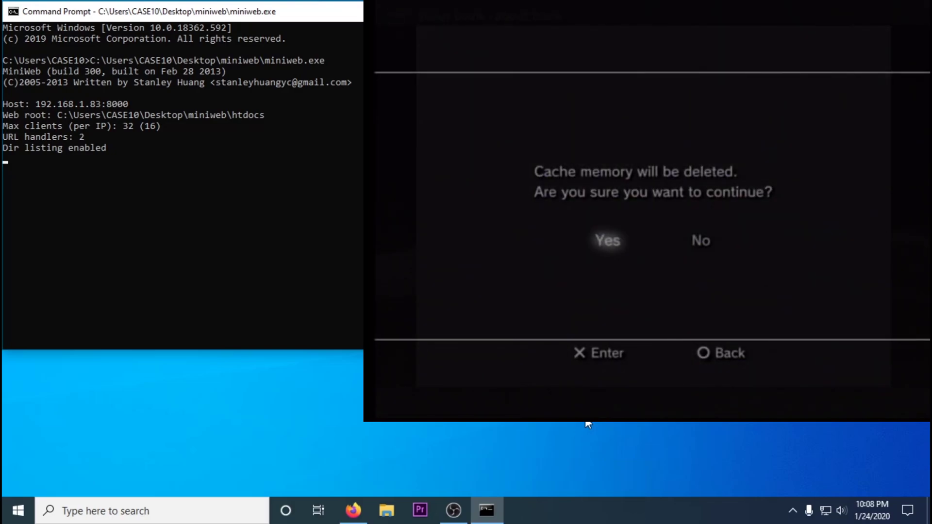
key("Return")
key("Escape")
key("Return")
key("Return")
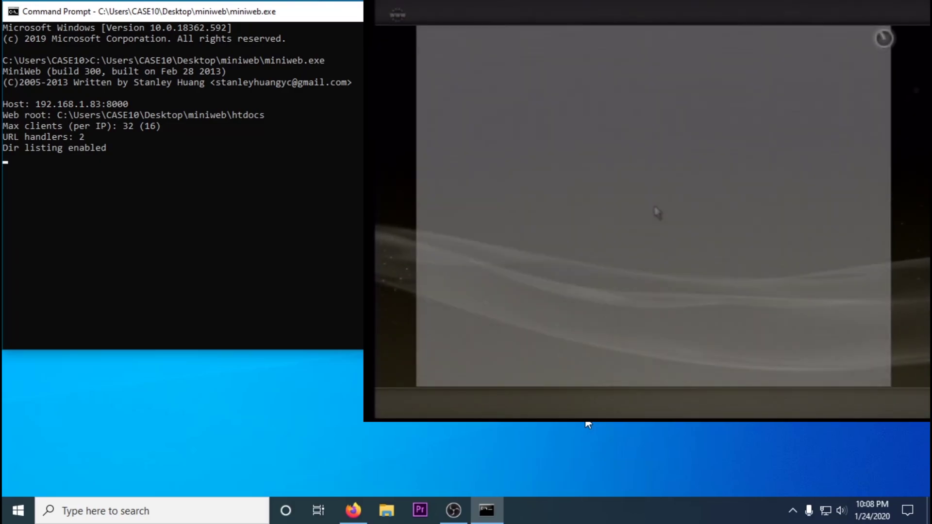
Replace about:blank in the address entry with the miniweb address 192.168.1.83:8000.
key("Tab")
key("Return")
key("BackSpace")
key("BackSpace")
key("BackSpace")
key("BackSpace")
key("BackSpace")
key("BackSpace")
key("BackSpace")
key("BackSpace")
key("BackSpace")
key("BackSpace")
key("BackSpace")
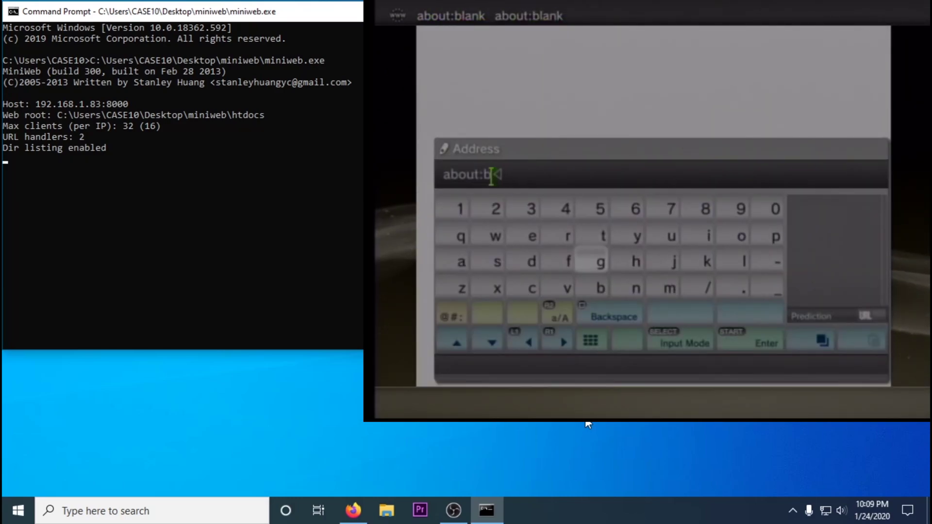
type("192.16")
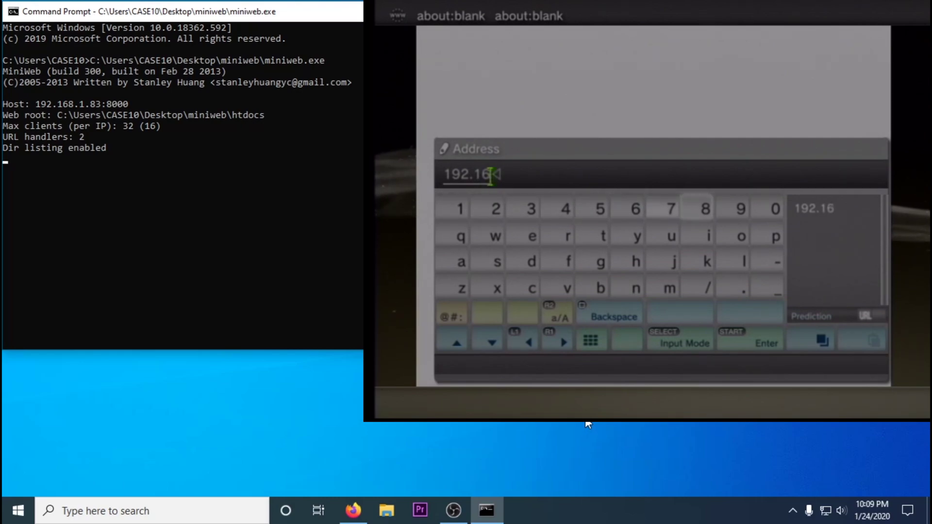
type("8.1")
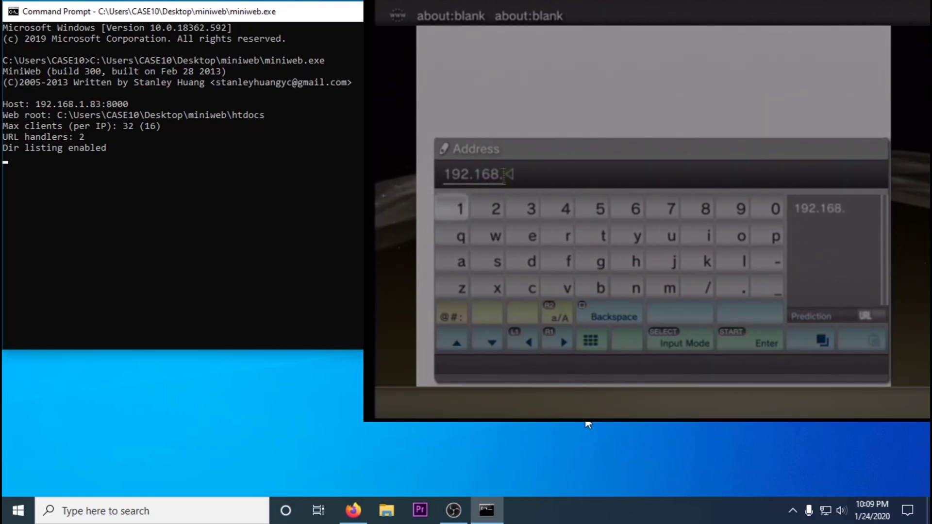
type(".")
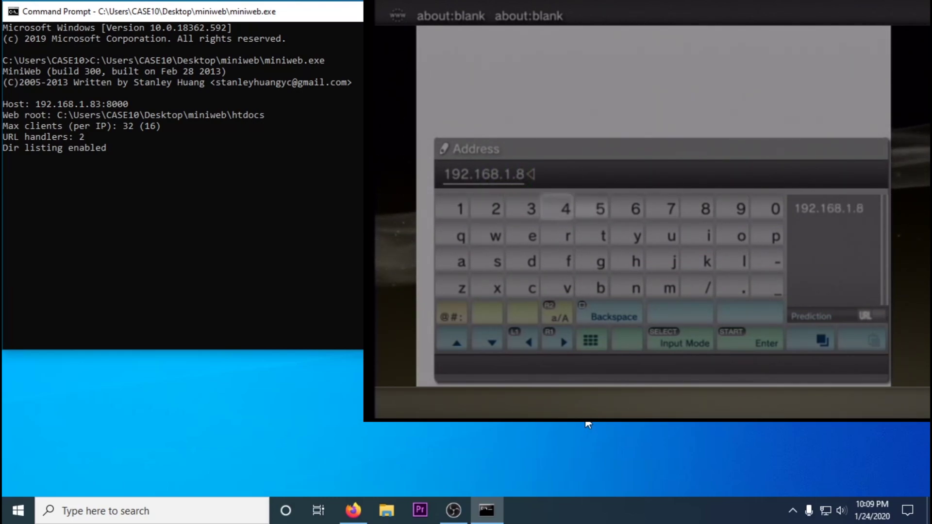
type("83:8")
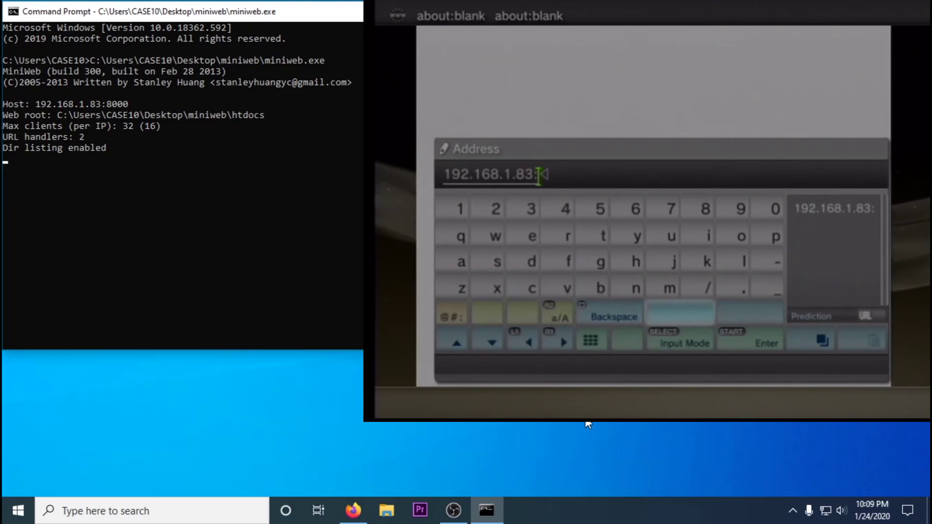
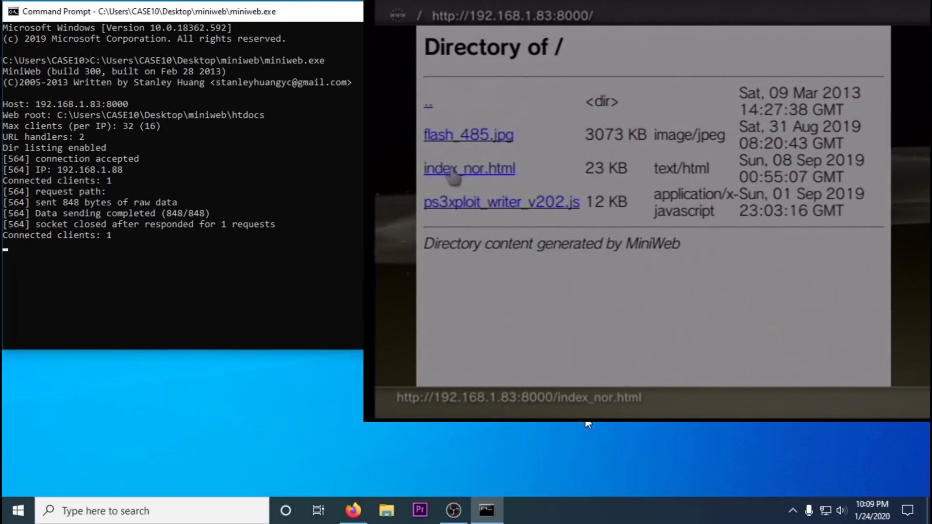
Load index_nor.html from the MiniWeb directory listing to bring up the HFW firmware warning.
left_click(454, 175)
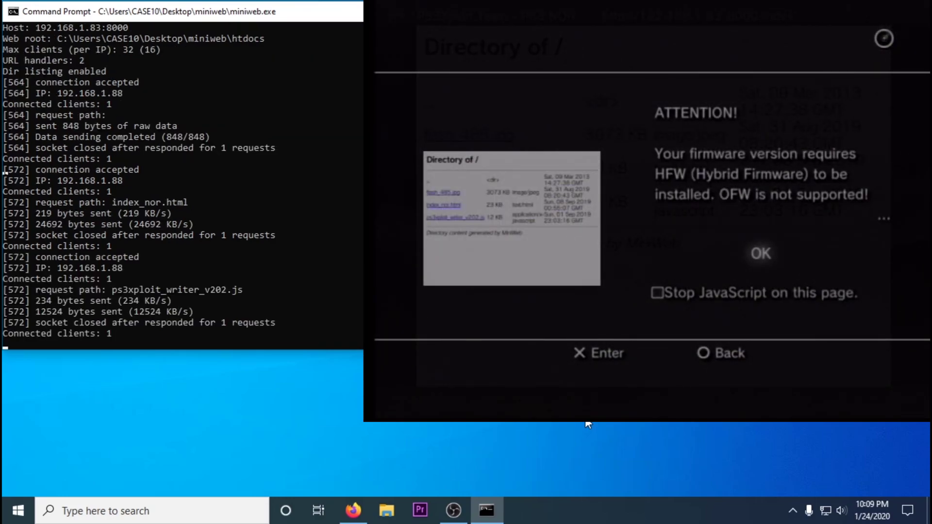
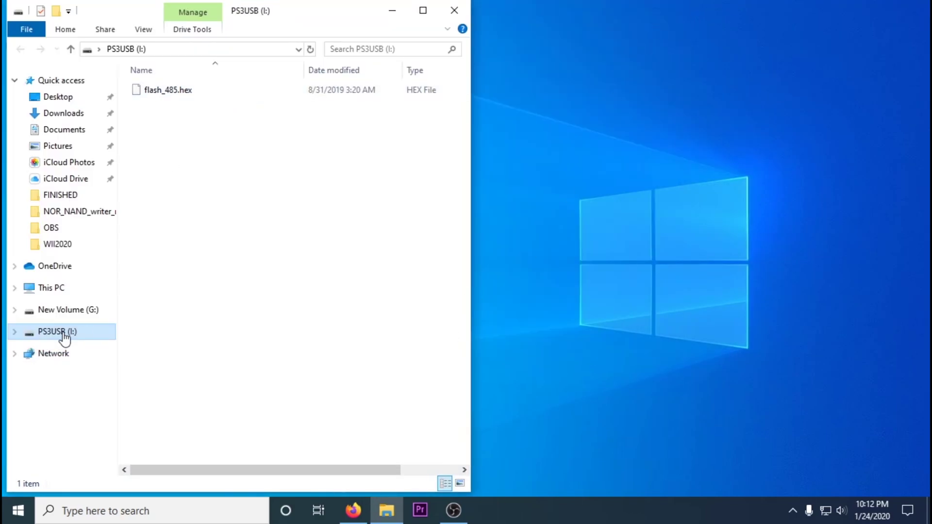
Quick-format the PS3USB (I:) drive as FAT32.
right_click(65, 335)
left_click(117, 211)
left_click(160, 422)
left_click(491, 256)
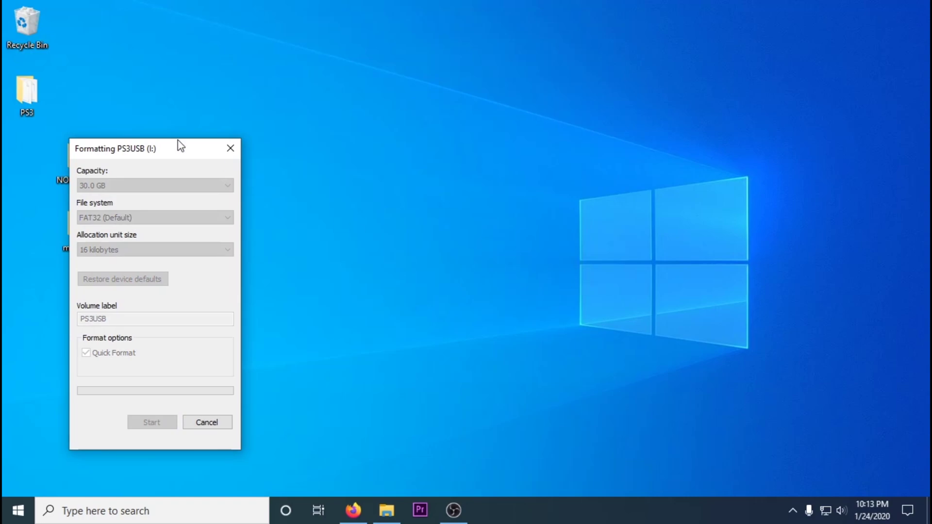
left_click(537, 256)
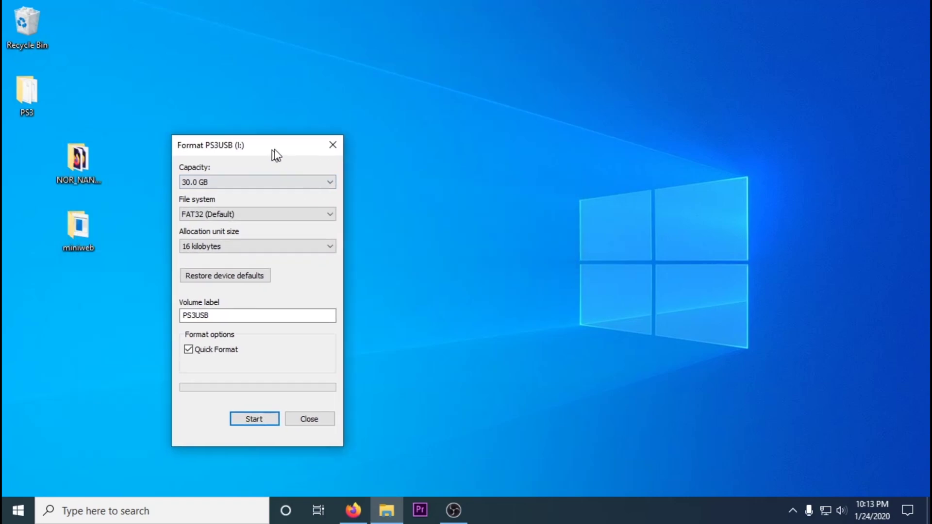
left_click(312, 418)
Delete the miniweb and NOR_NAND writer folders from the desktop.
right_click(84, 161)
left_click(150, 340)
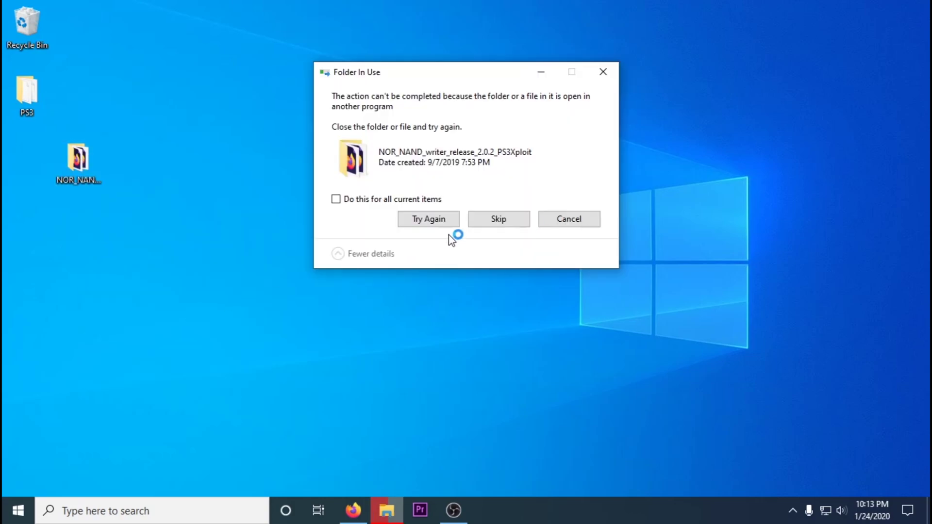
left_click(550, 220)
left_click(77, 160)
right_click(70, 175)
left_click(97, 398)
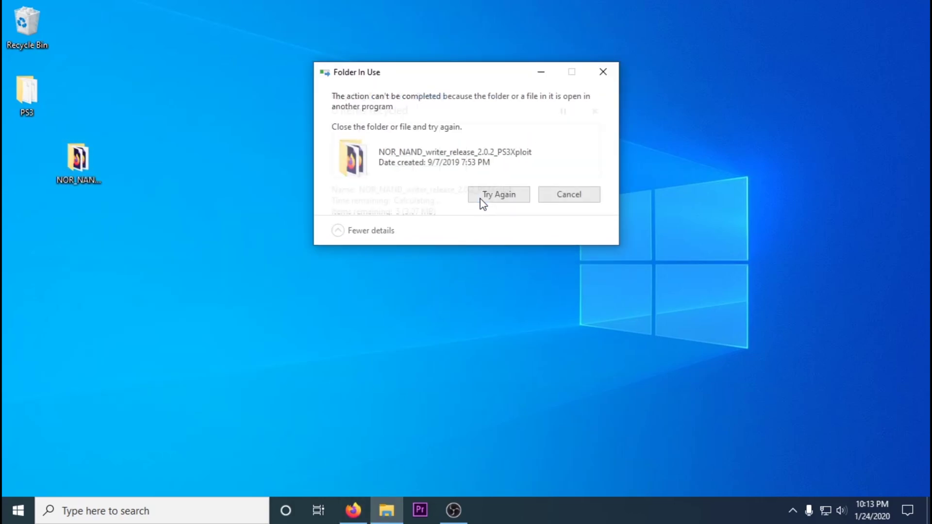
left_click(558, 196)
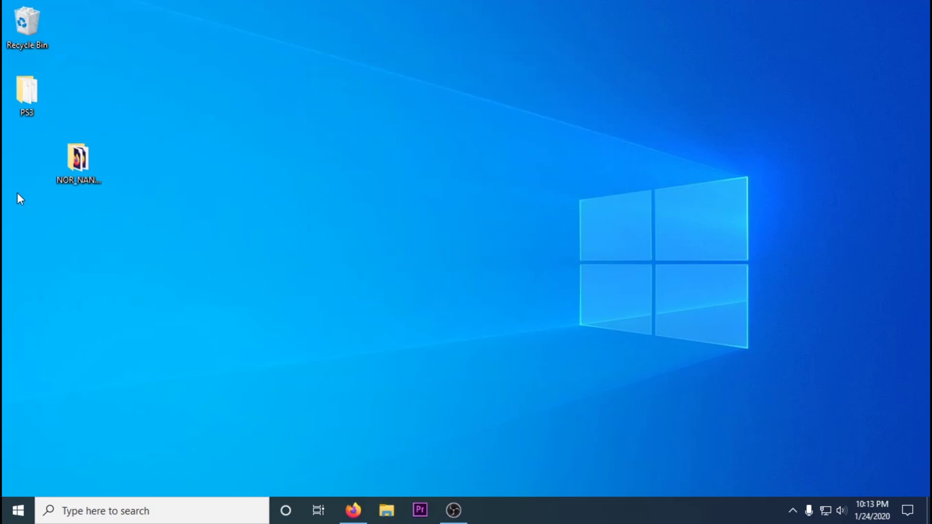
Open the desktop PS3 folder and select the REBUG 4.85.1 LITE update file.
double_click(29, 98)
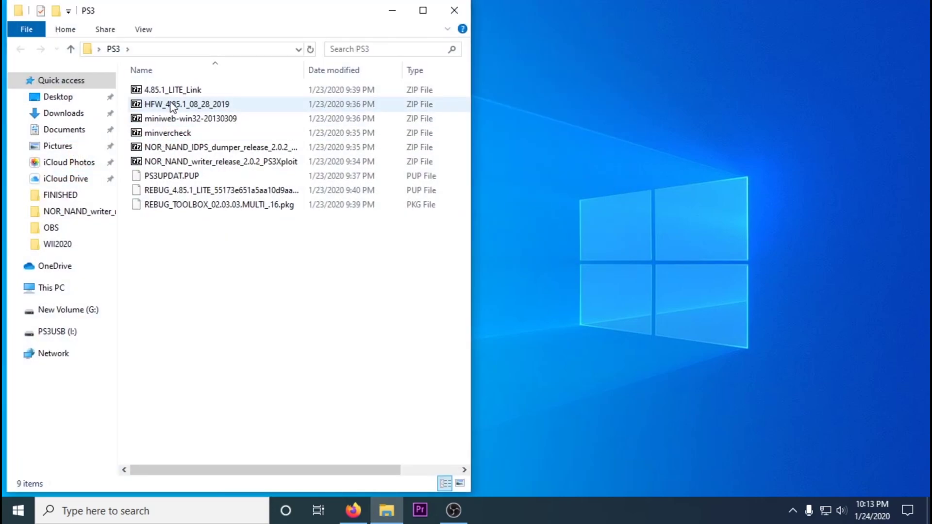
right_click(212, 194)
key("m")
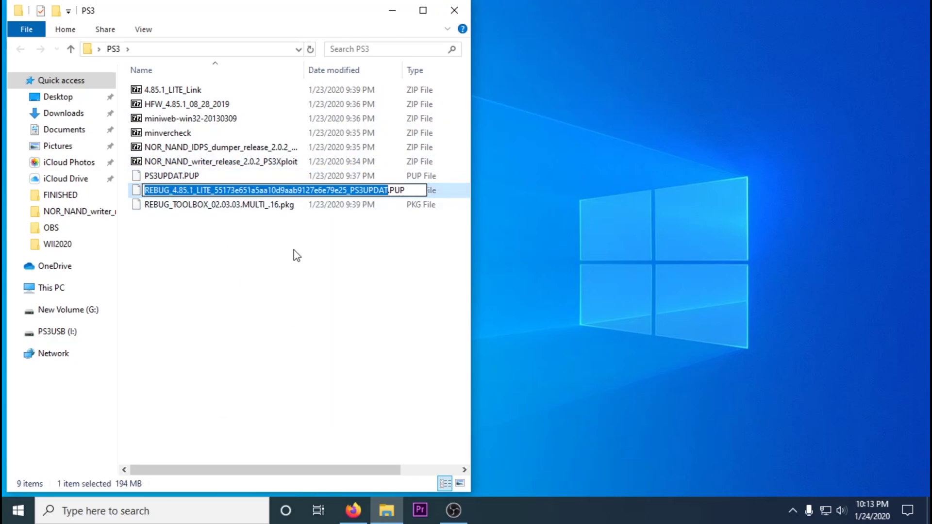
left_click(277, 206)
left_click_drag(194, 471, 198, 475)
left_click(219, 194)
Create a new PS3 folder on the PS3USB (I:) drive.
left_click(54, 334)
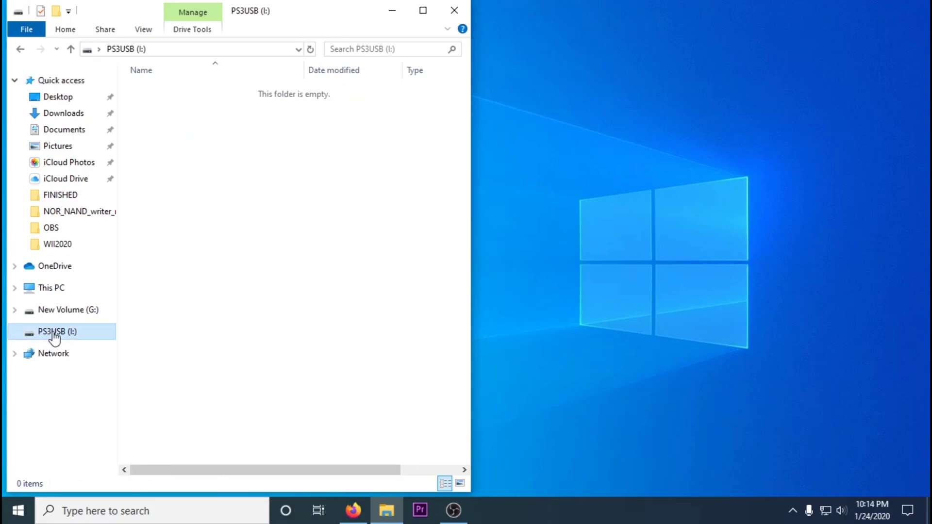
right_click(183, 175)
mouse_move(243, 347)
left_click(362, 335)
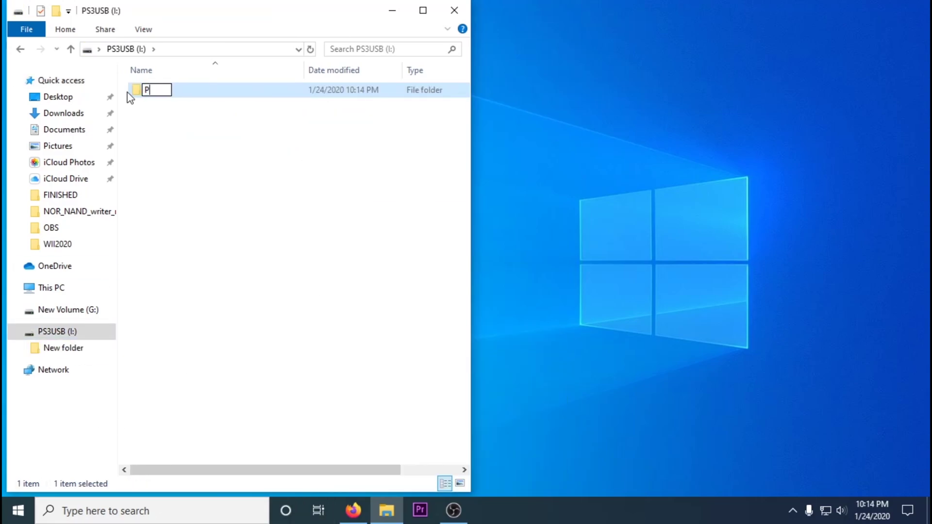
Inside PS3, create an UPDATE folder and open it.
double_click(150, 91)
right_click(159, 120)
mouse_move(190, 281)
left_click(341, 286)
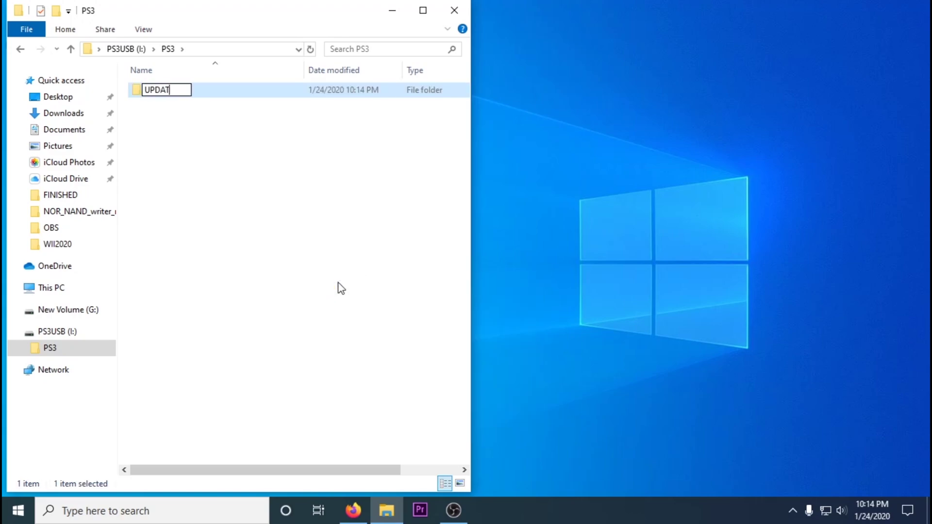
double_click(165, 94)
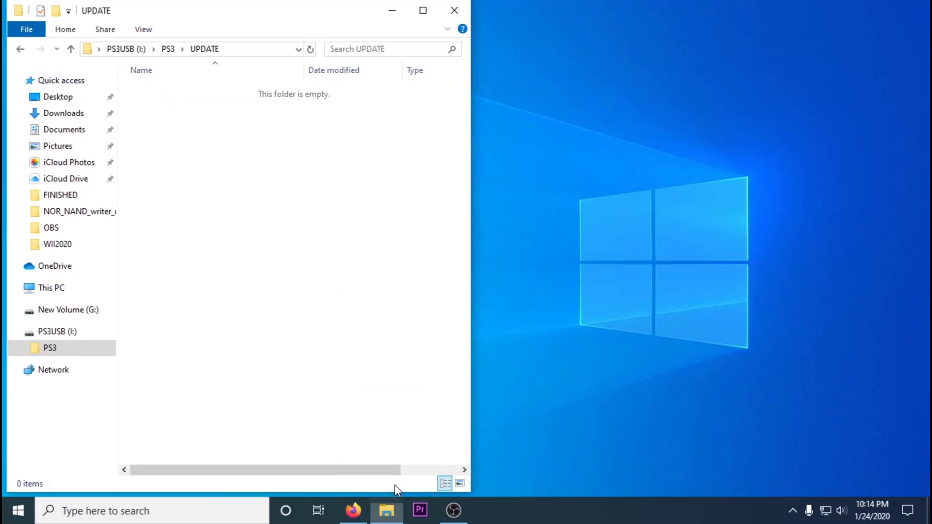
Copy the REBUG 4.85.1 LITE update file into PS3USB\PS3\UPDATE.
left_click_drag(343, 15, 758, 21)
middle_click(465, 355)
left_click_drag(583, 15, 89, 28)
left_click_drag(121, 202, 646, 179)
left_click(394, 22)
Run Md5Checker from its archive in the Downloads folder.
left_click(141, 124)
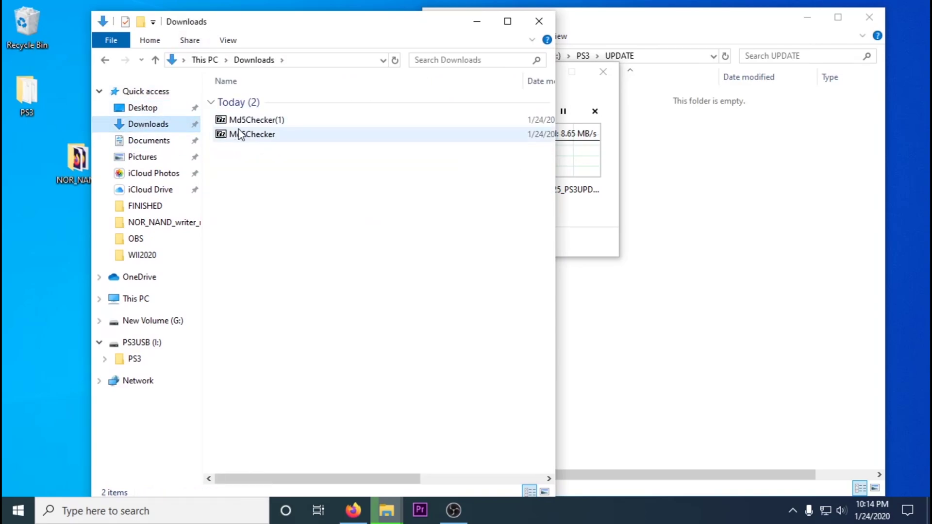
double_click(252, 134)
double_click(29, 302)
left_click(537, 273)
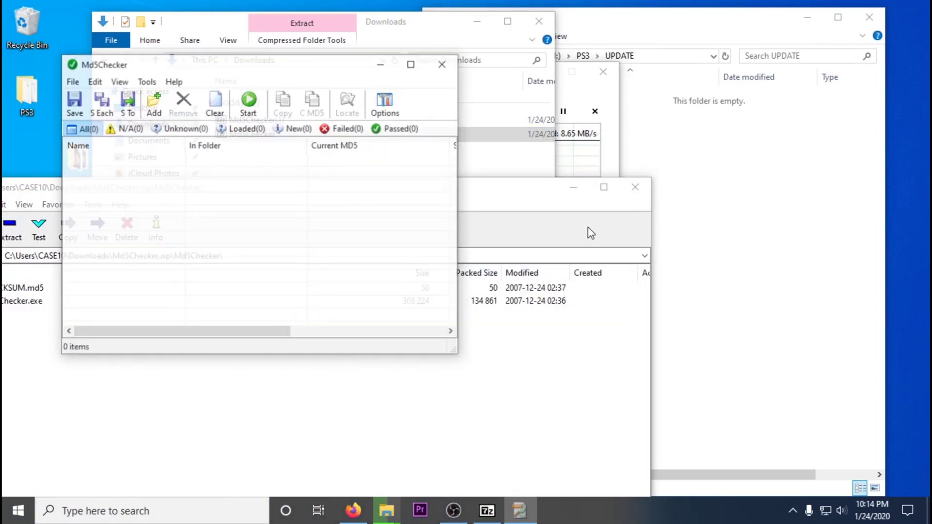
left_click(635, 187)
left_click(404, 27)
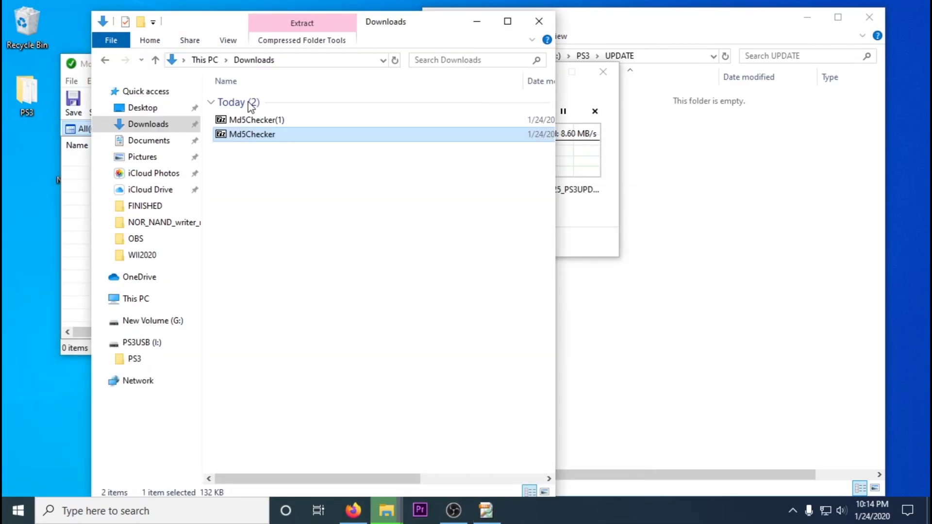
left_click_drag(449, 27, 476, 161)
left_click(566, 157)
Add the copied update file to Md5Checker and copy the MD5 hash from its name.
left_click_drag(329, 68, 302, 68)
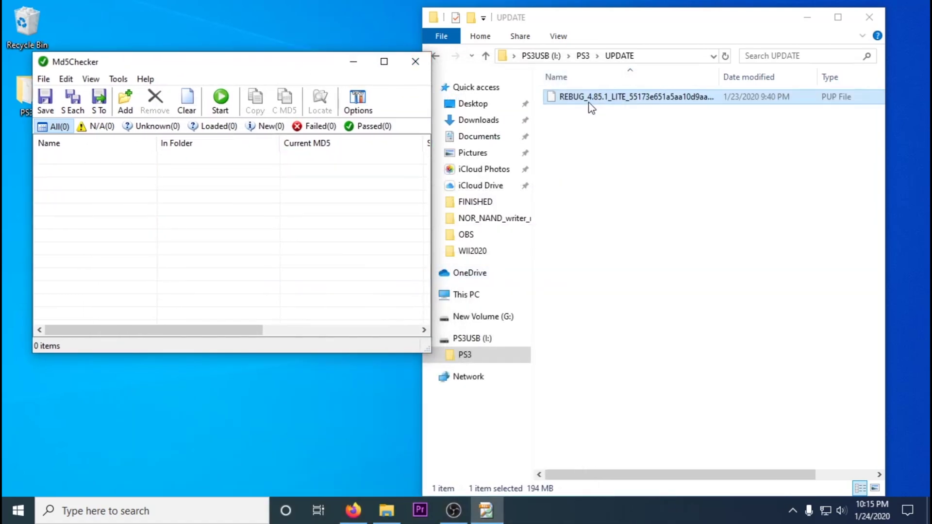
left_click_drag(590, 99, 335, 217)
left_click_drag(283, 62, 263, 54)
right_click(640, 97)
left_click(670, 261)
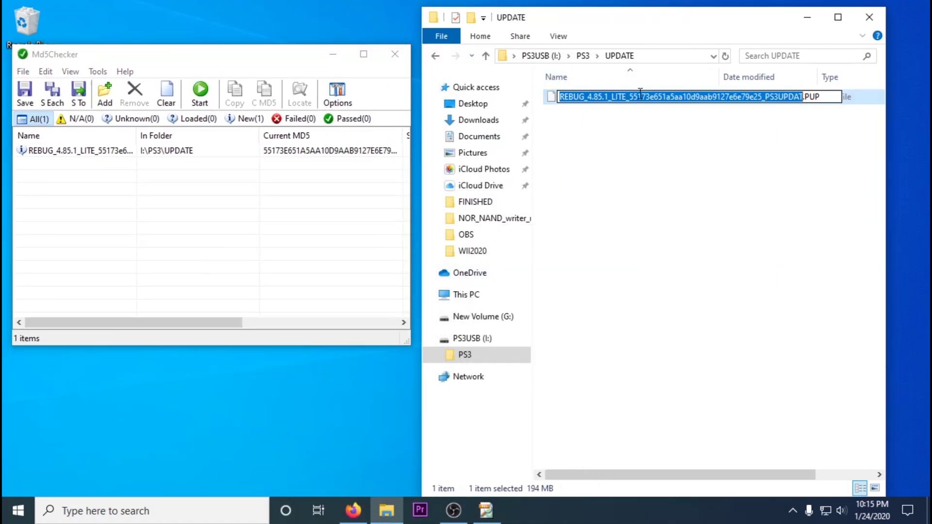
right_click(743, 97)
left_click(776, 139)
left_click(316, 65)
Paste the hash into Compare MD5 to verify the file, then close Md5Checker.
left_click(363, 54)
double_click(417, 101)
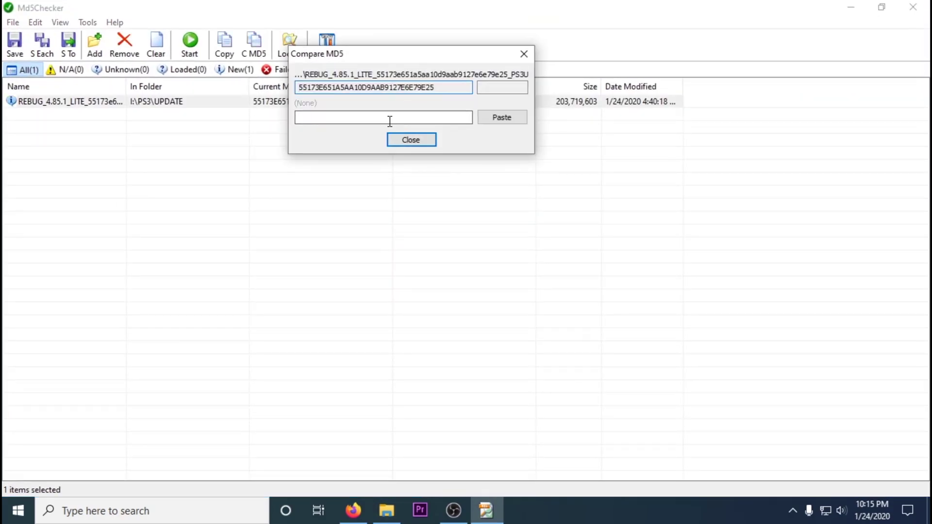
right_click(304, 118)
left_click(340, 176)
left_click(410, 139)
left_click(913, 7)
right_click(572, 97)
left_click(602, 260)
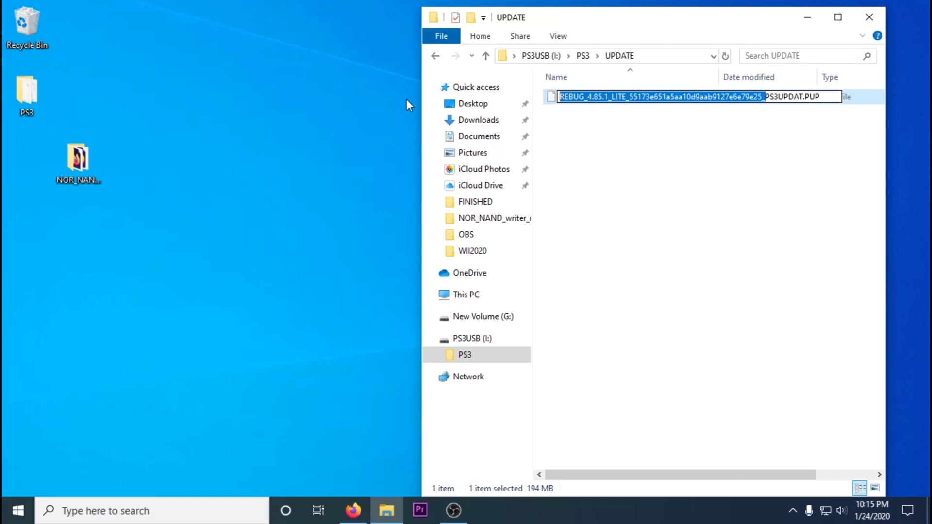
Delete the REBUG prefix so the update file is named PS3UPDAT.PUP.
key("Delete")
key("Return")
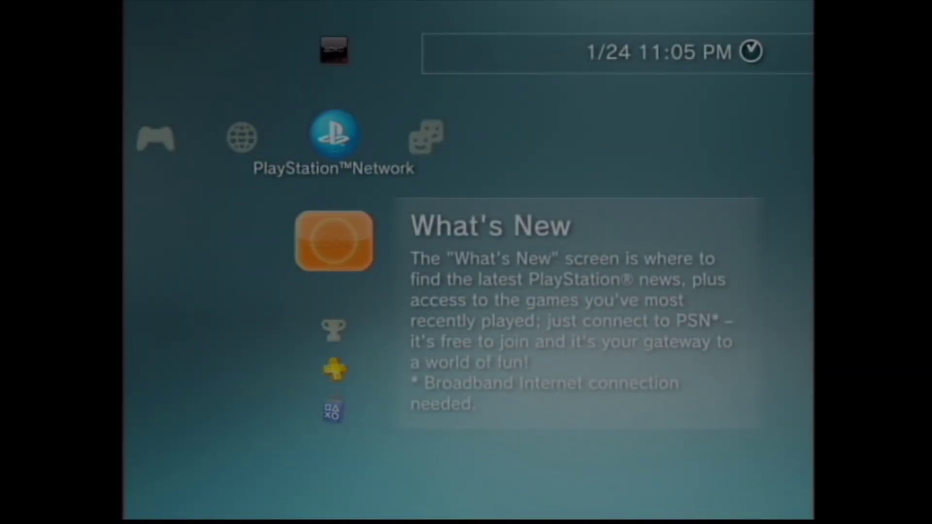
Check System Information under Settings > System Settings to confirm version 4.85.
key("Right")
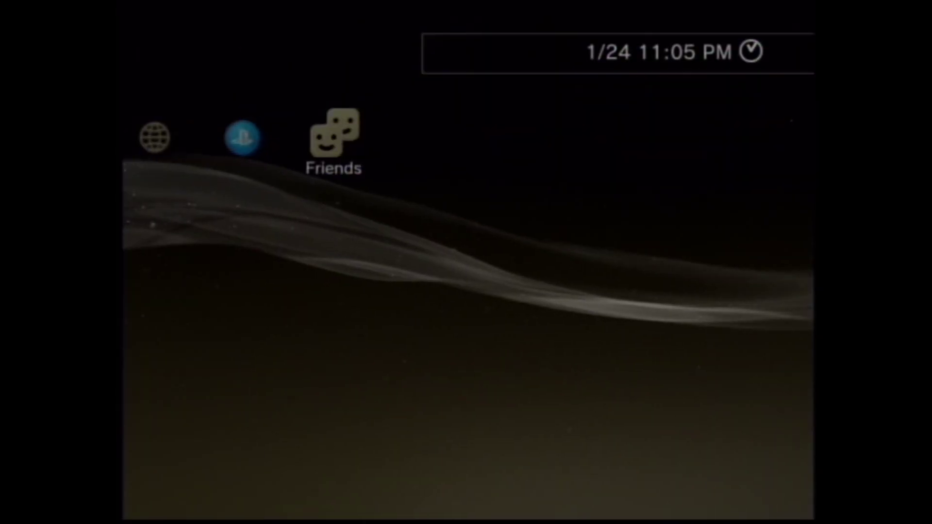
key("Left")
key("Left")
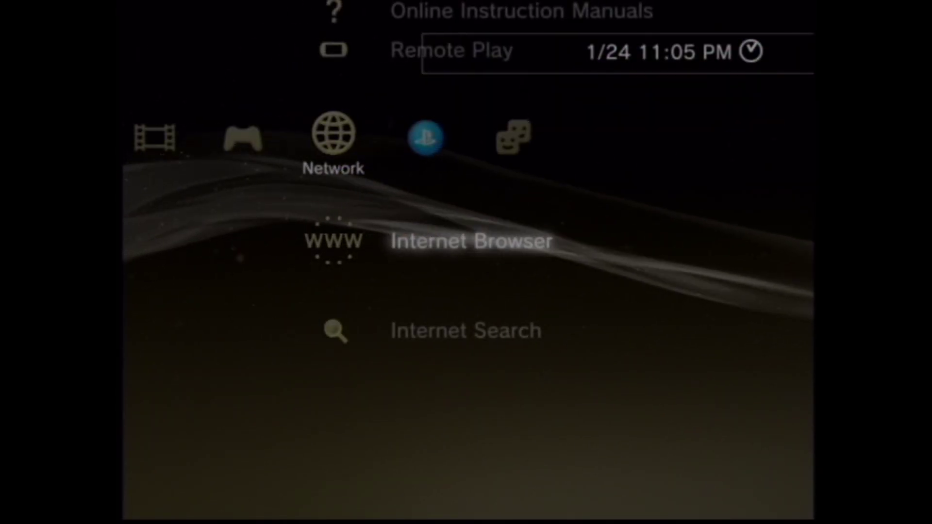
key("Left")
key("Left")
key("Down")
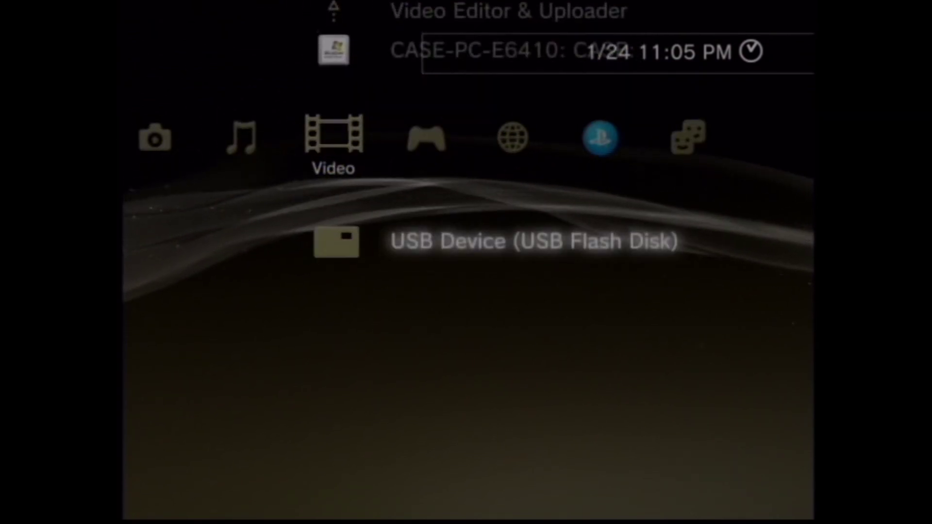
key("Right")
key("Left")
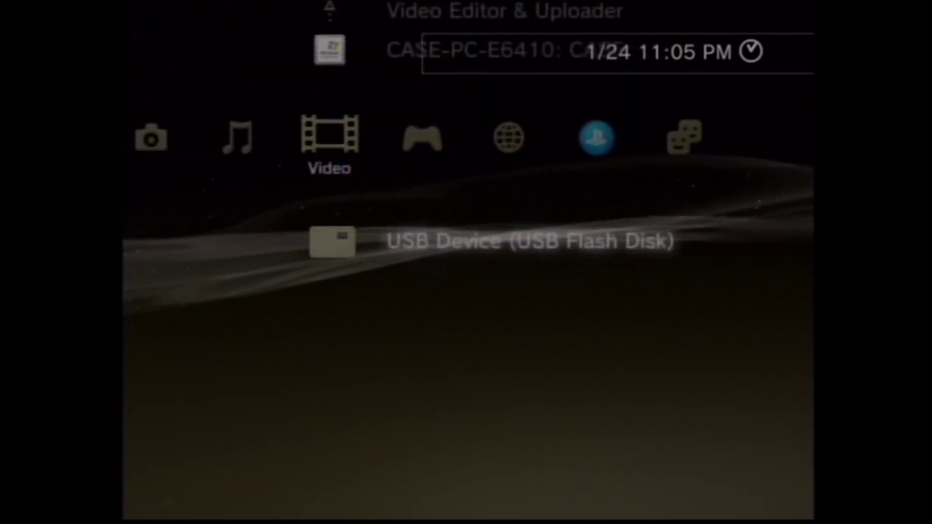
key("Left")
key("Left")
key("Down")
key("Down")
key("Down")
key("Down")
key("Down")
key("Down")
key("Down")
key("Down")
key("Down")
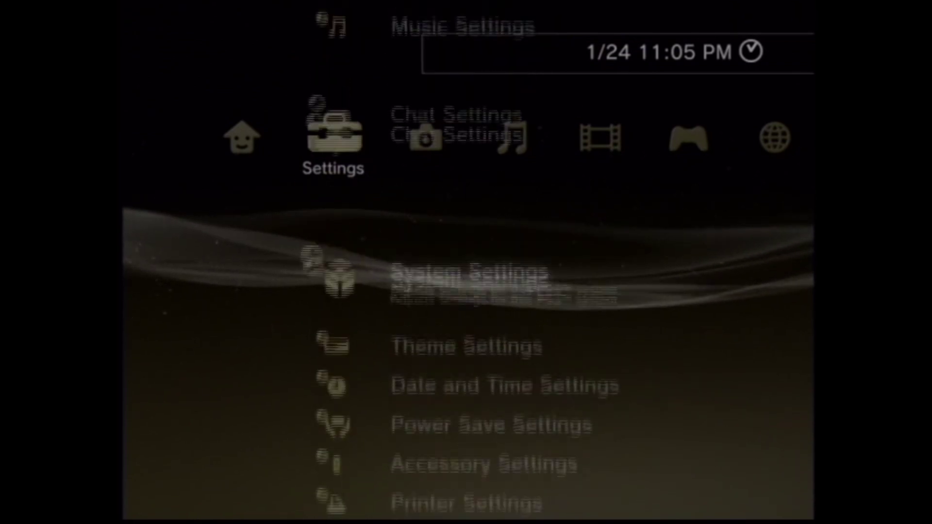
key("Up")
key("Up")
key("Up")
key("Up")
key("Up")
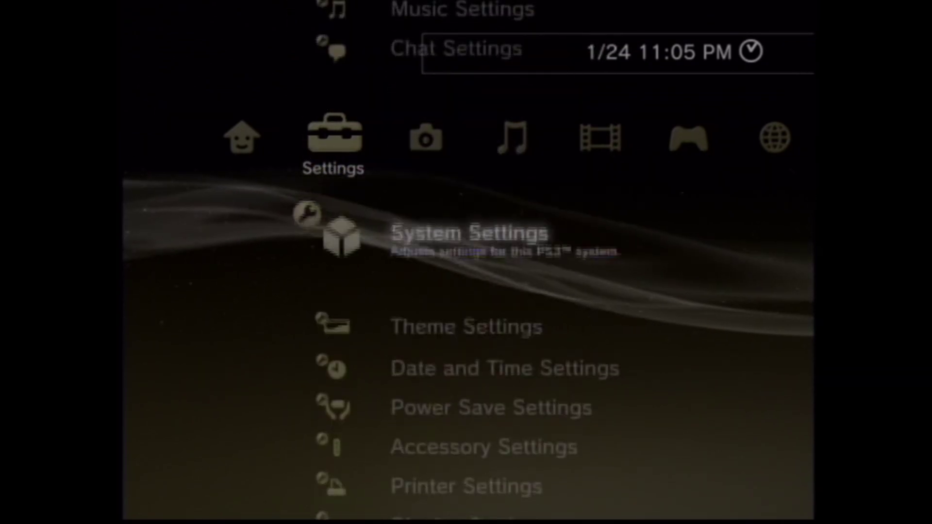
key("Return")
key("Down")
key("Down")
key("Down")
key("Down")
key("Down")
key("Down")
key("Down")
key("Down")
key("Down")
key("Down")
key("Down")
key("Down")
key("Down")
key("Down")
key("Down")
key("Down")
key("Down")
key("Down")
key("Down")
key("Down")
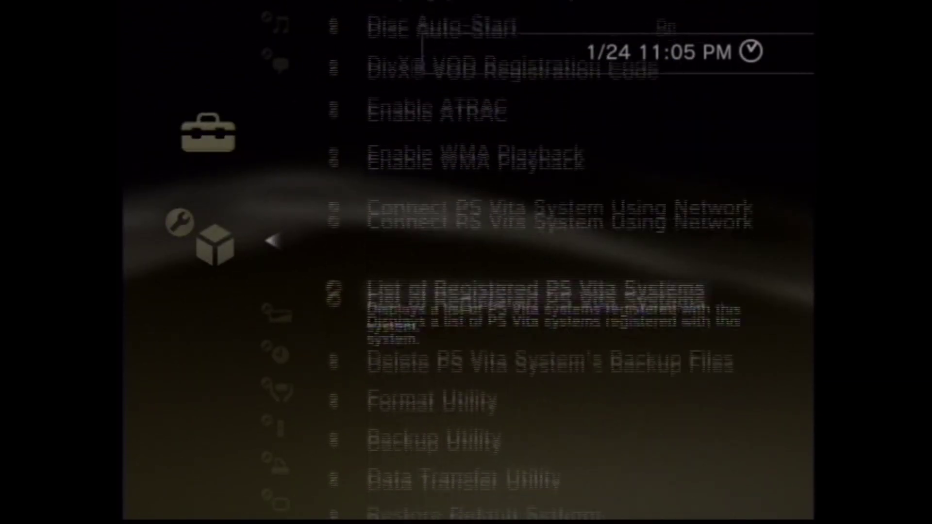
key("Return")
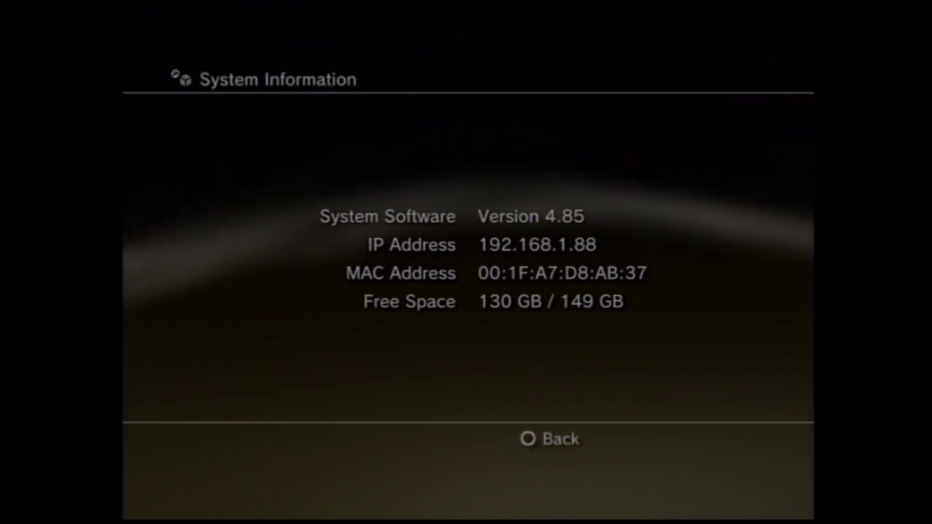
key("Escape")
Go to Settings > System Update to look for update data.
key("Escape")
key("Right")
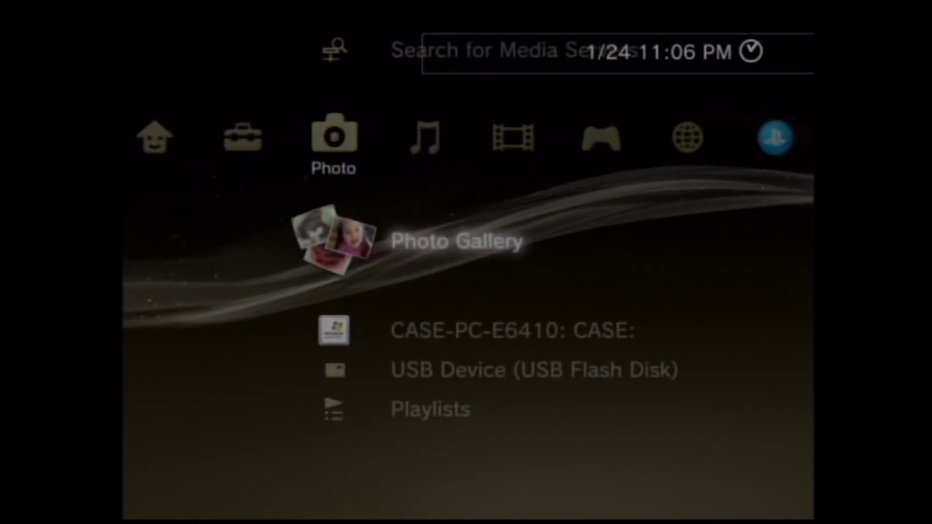
key("Right")
key("Left")
key("Left")
key("Return")
key("Escape")
key("Up")
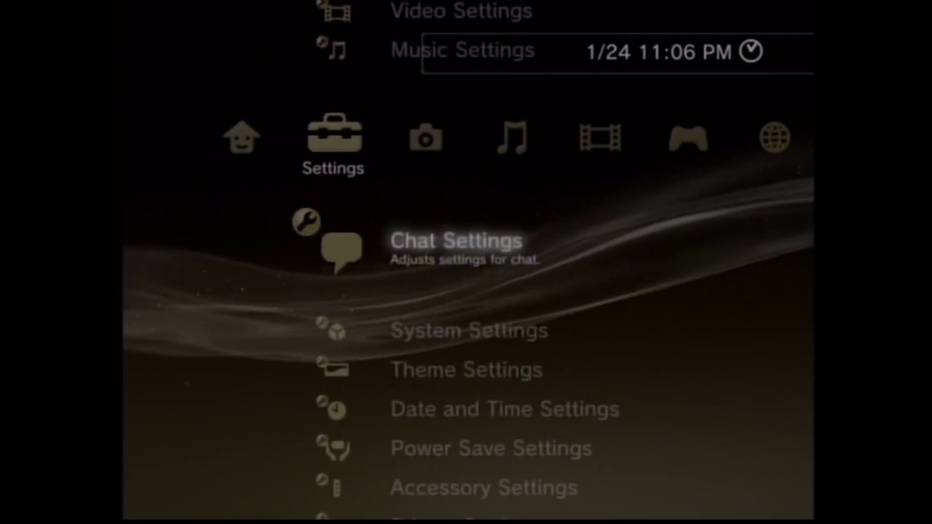
key("Up")
key("Up")
key("Up")
key("Up")
key("Return")
Update via storage media with the 4.85.1 REBUG LE data, accepting the Rebug agreement.
key("Down")
key("Return")
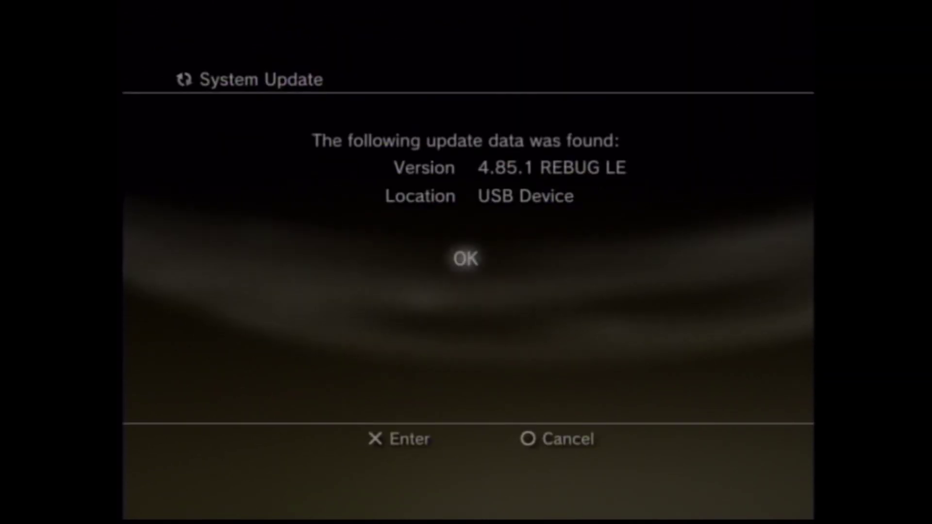
key("Return")
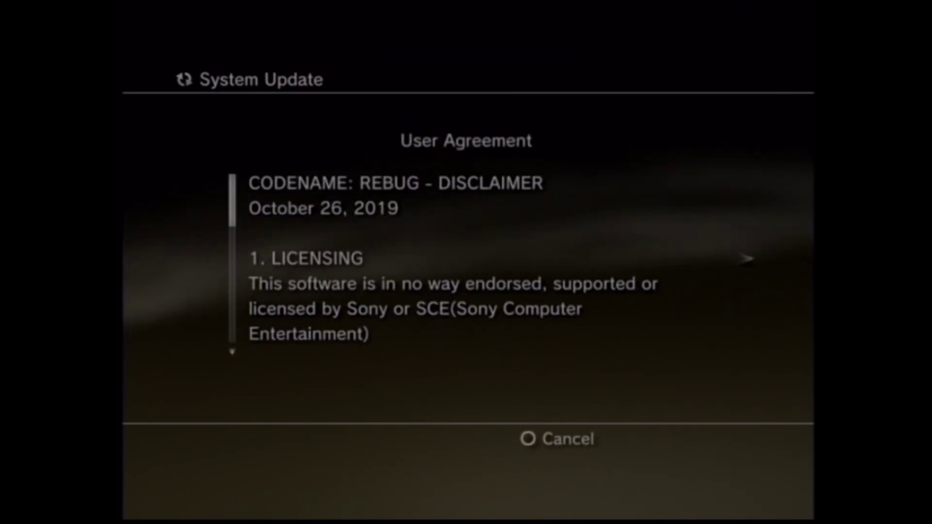
key("Right")
key("Down")
key("Return")
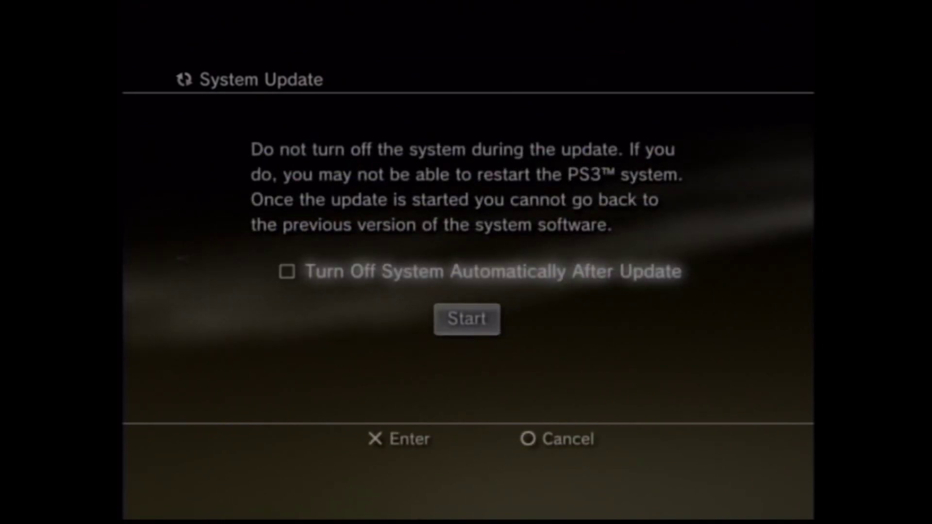
key("Return")
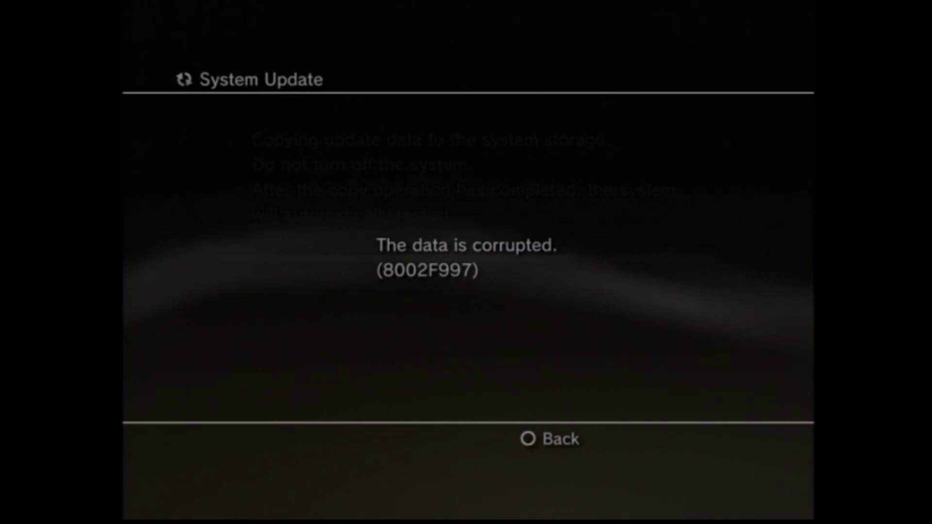
Dismiss the 8002F997 error and rerun the 4.85.1 REBUG LE update from USB.
key("Escape")
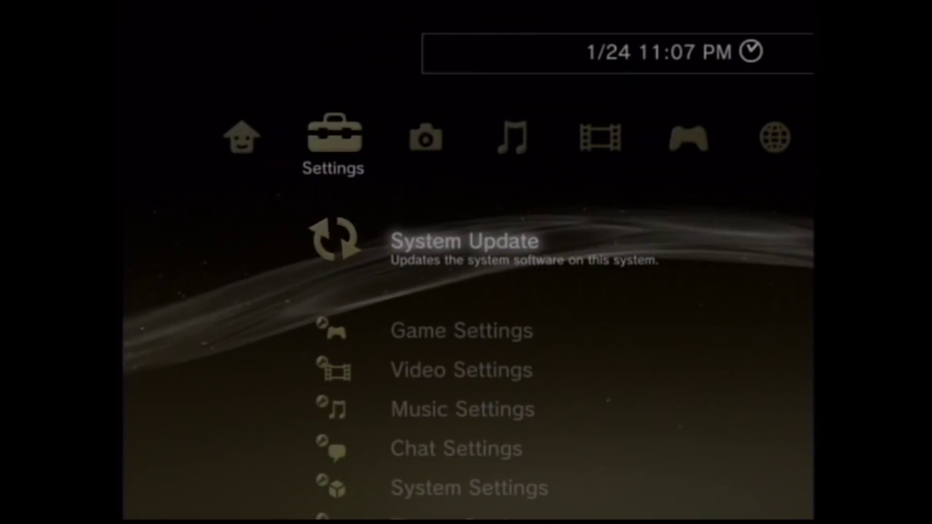
key("Return")
key("Return")
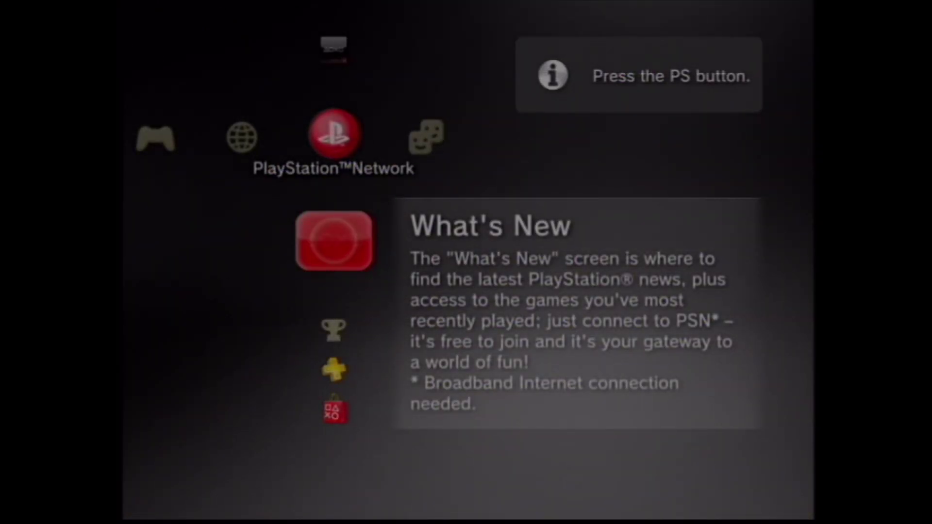
Install REBUG_TOOLBOX_02.03.03.MULTI from PS3 System Storage and launch Rebug Toolbox.
key("Return")
key("Left")
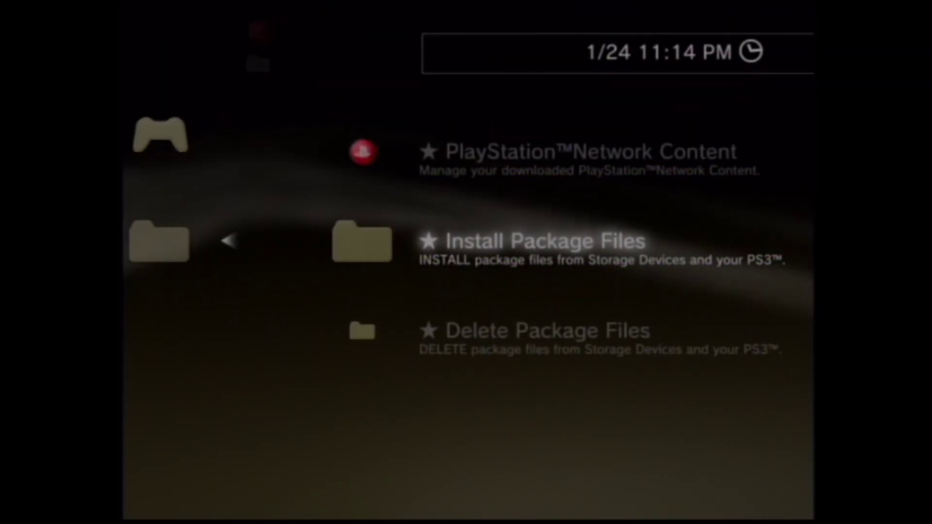
key("Return")
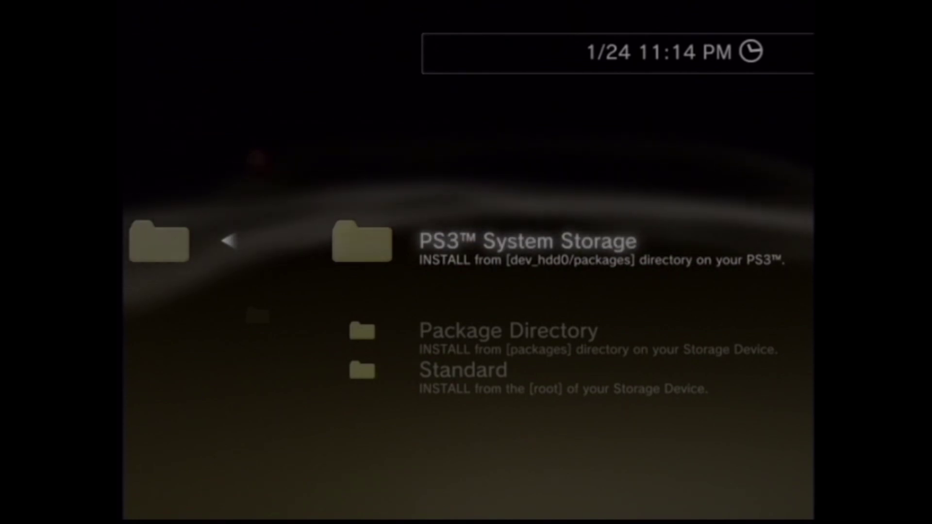
key("Return")
key("Return")
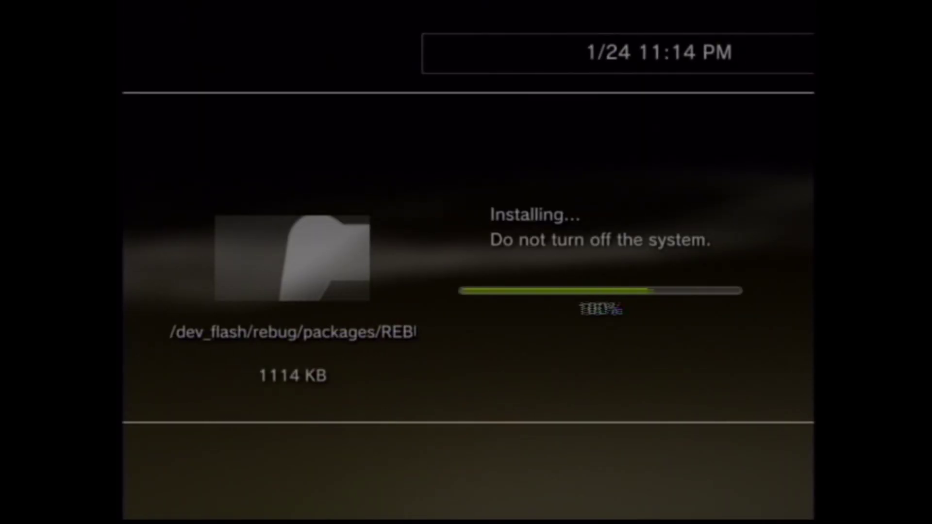
key("Escape")
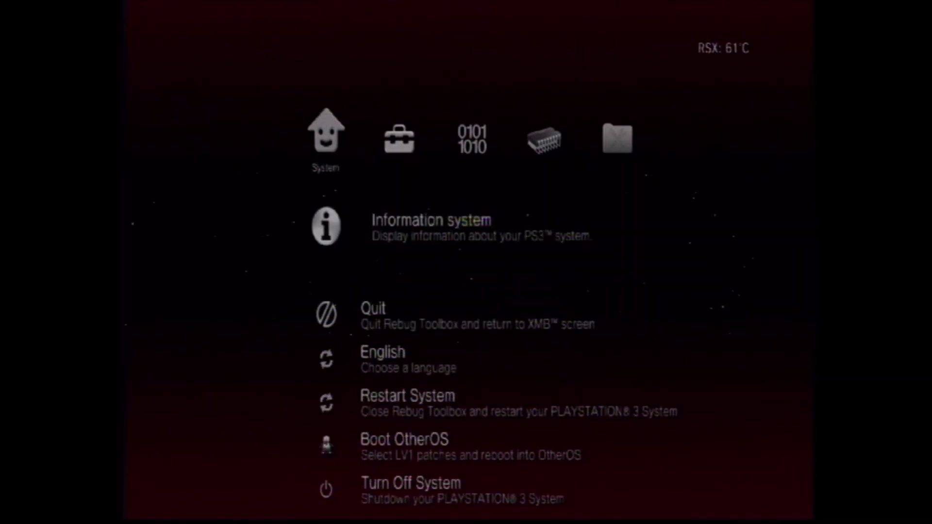
Confirm Toggle COBRA Mode is Enabled in Selector, then browse LV1 Patches toward Utilities.
key("Right")
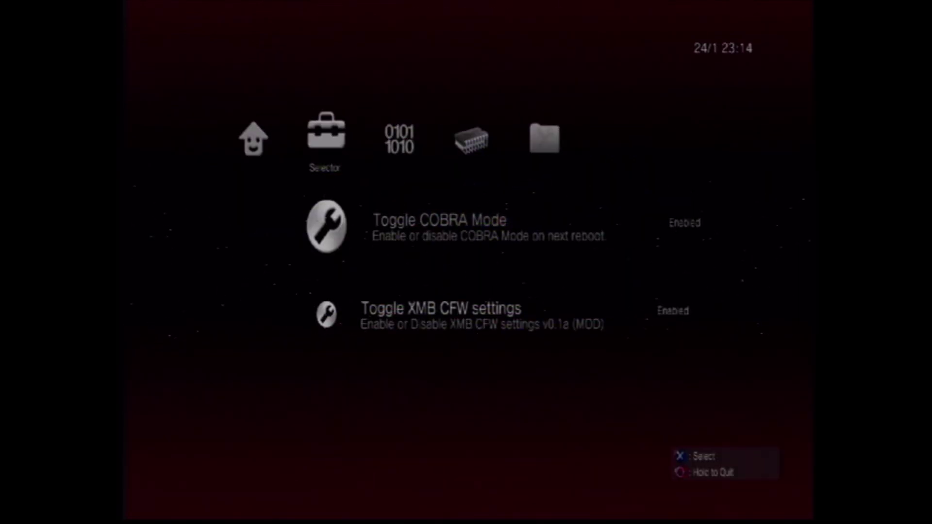
key("Down")
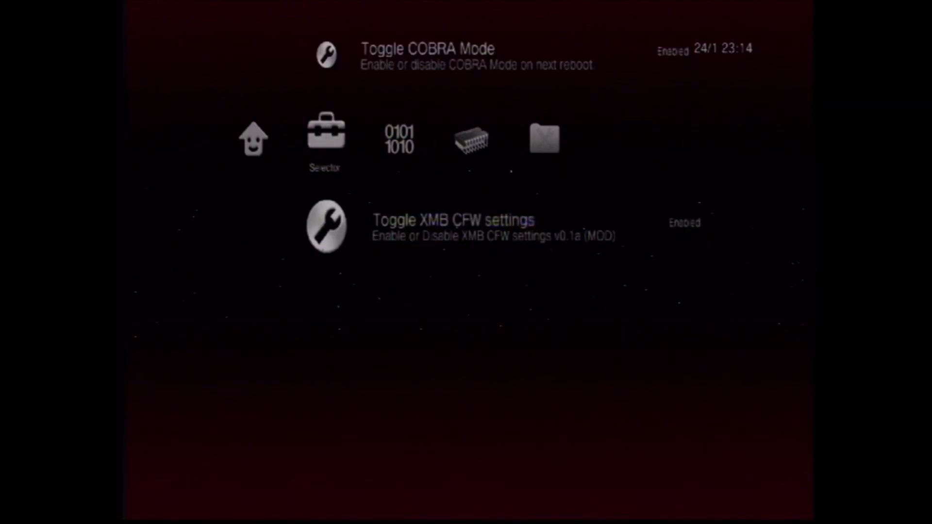
key("Up")
key("Right")
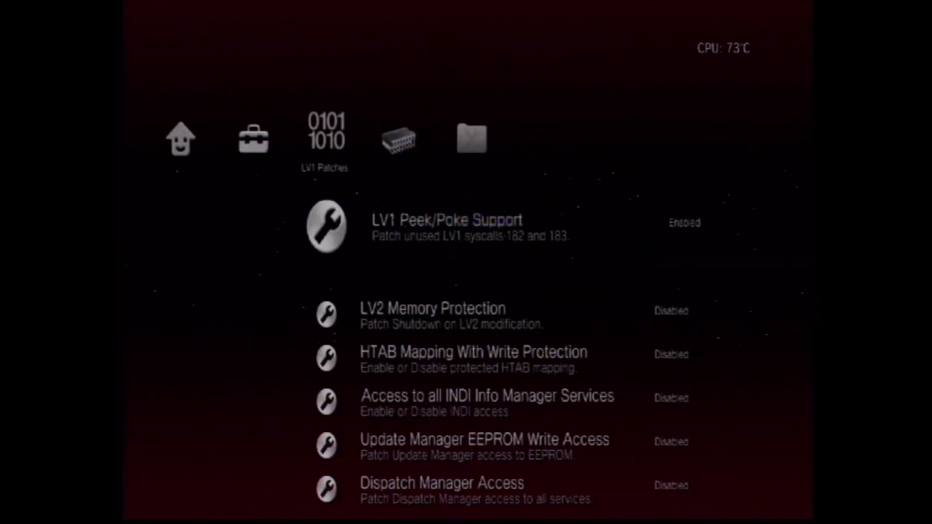
key("Down")
key("Down")
key("Down")
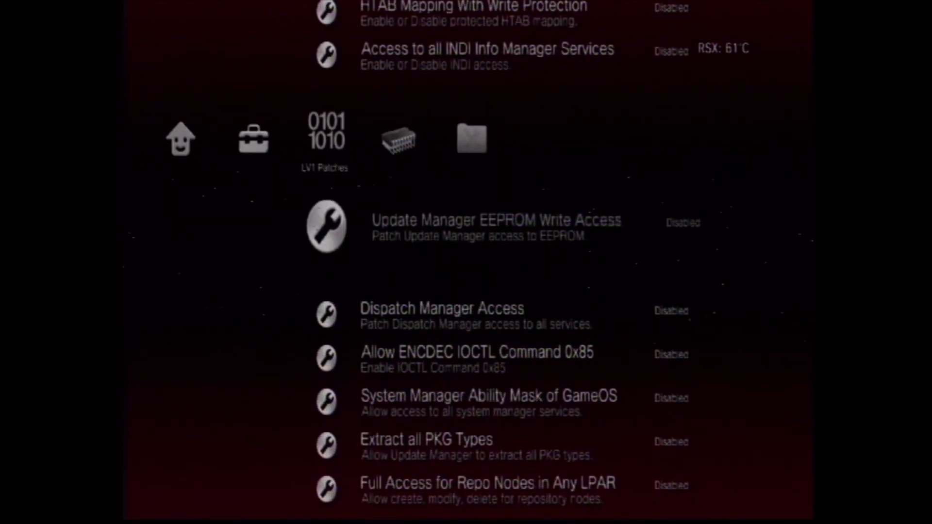
key("Down")
key("Down")
key("Down")
key("Down")
key("Down")
key("Down")
key("Down")
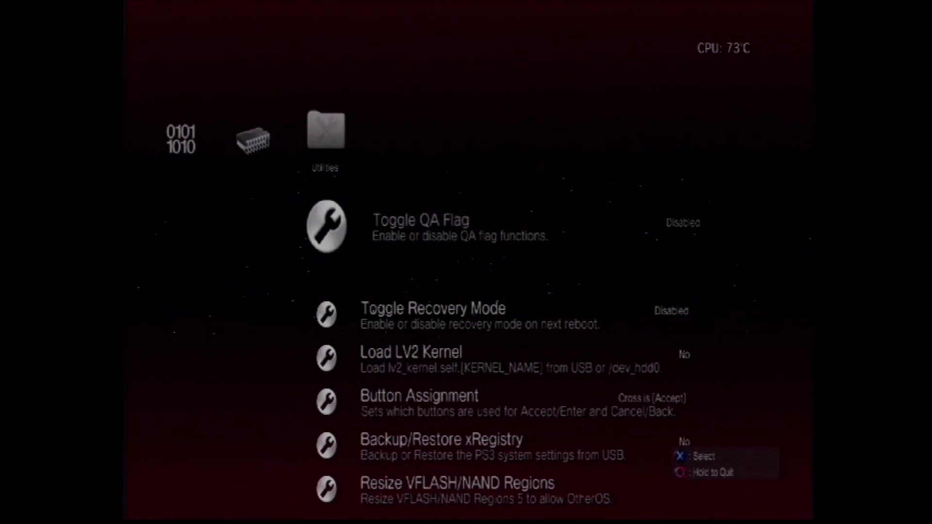
Set Toggle QA Flag to Enabled, then review the Utilities and LV1 Patches options.
key("Return")
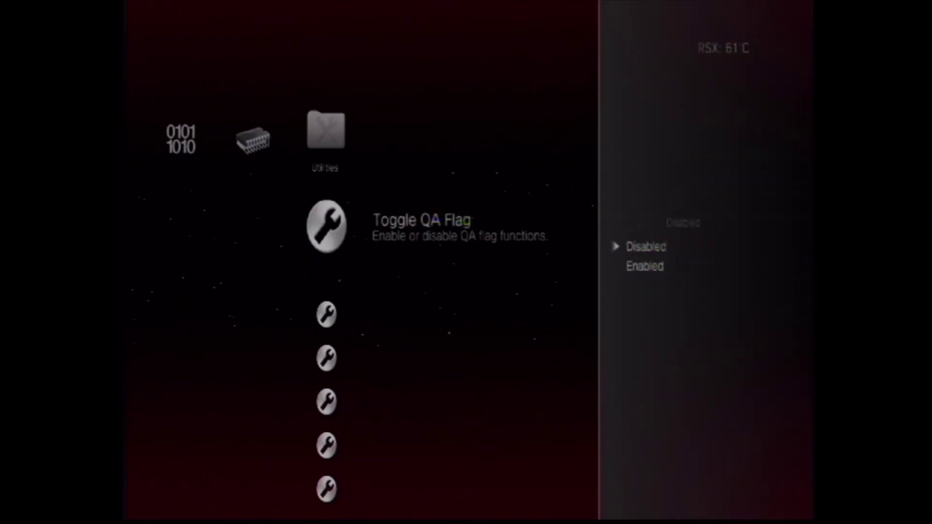
key("Return")
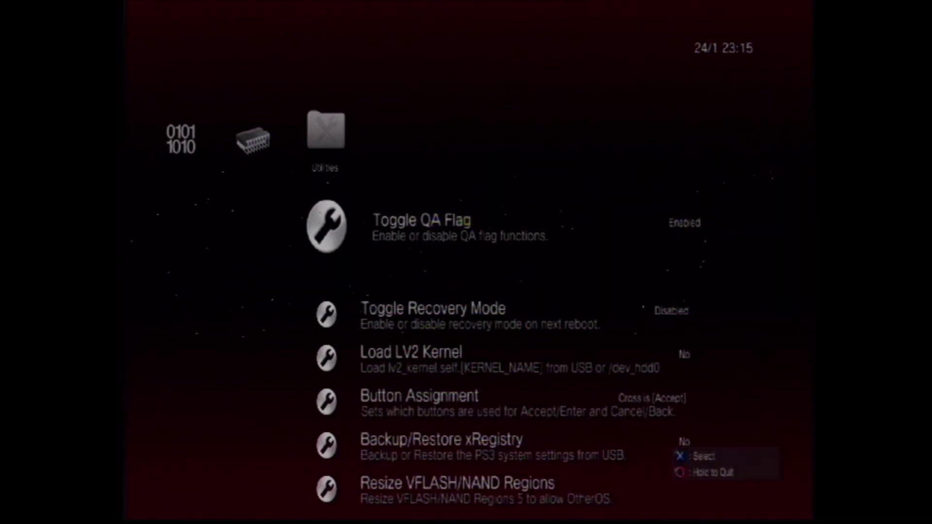
key("Down")
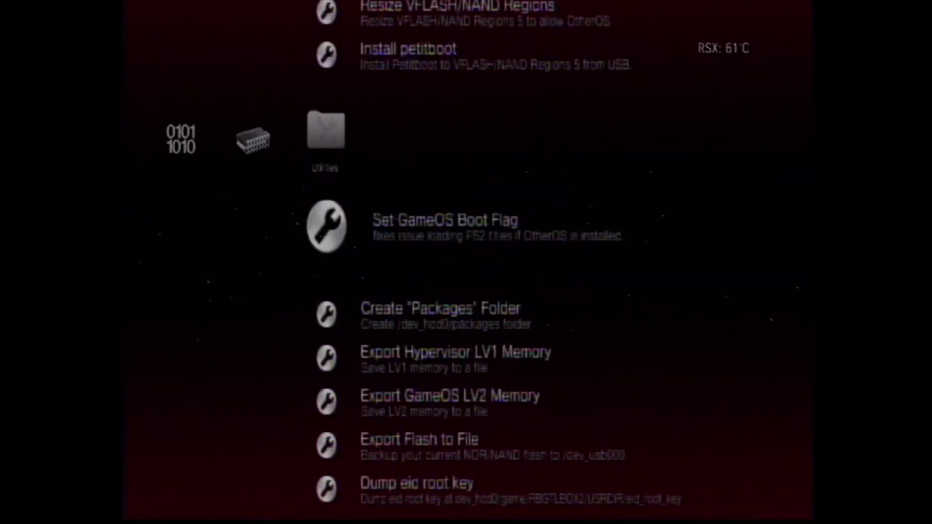
key("Down")
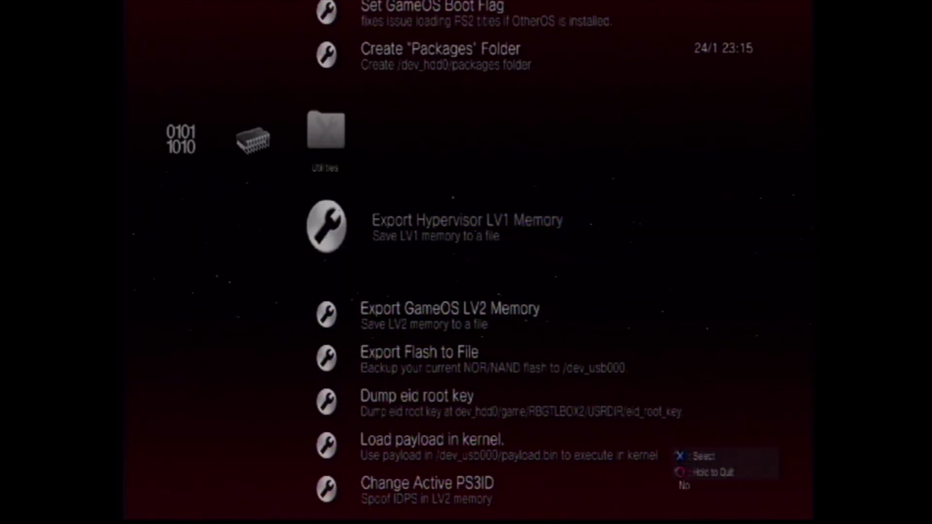
key("Down")
key("Down")
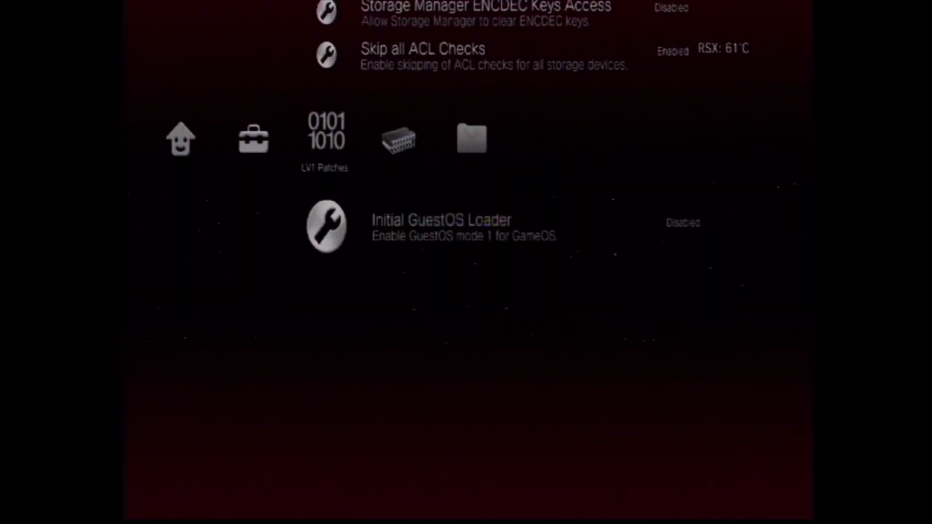
key("Right")
key("Right")
key("Up")
key("Up")
key("Up")
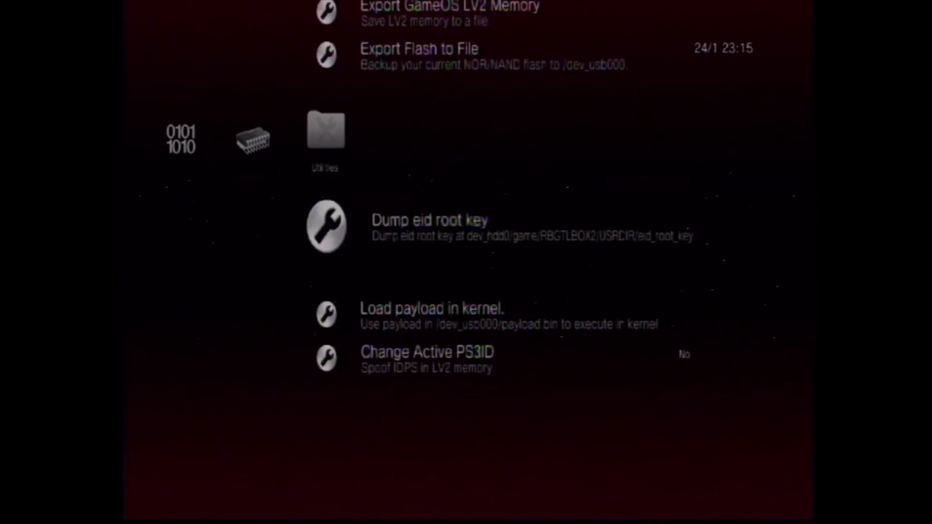